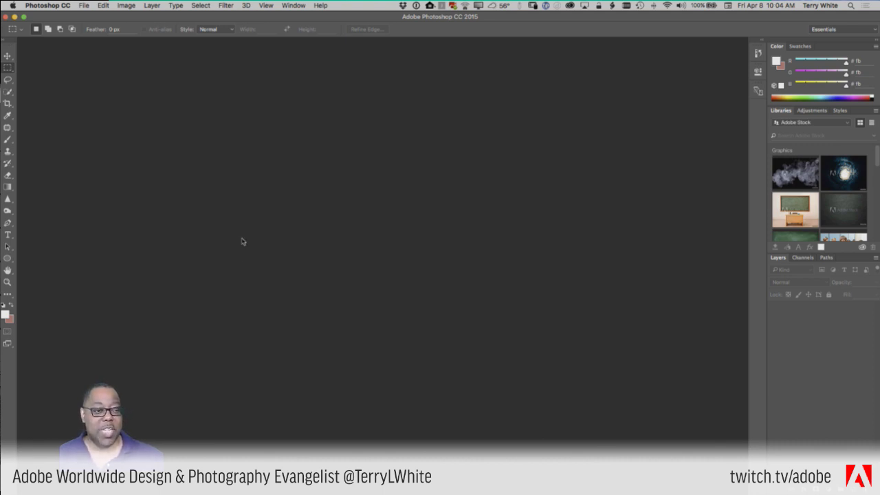
Step: Look through the available workspaces and switch to the Motion workspace
{"action": "left_click", "coordinate": [850, 30]}
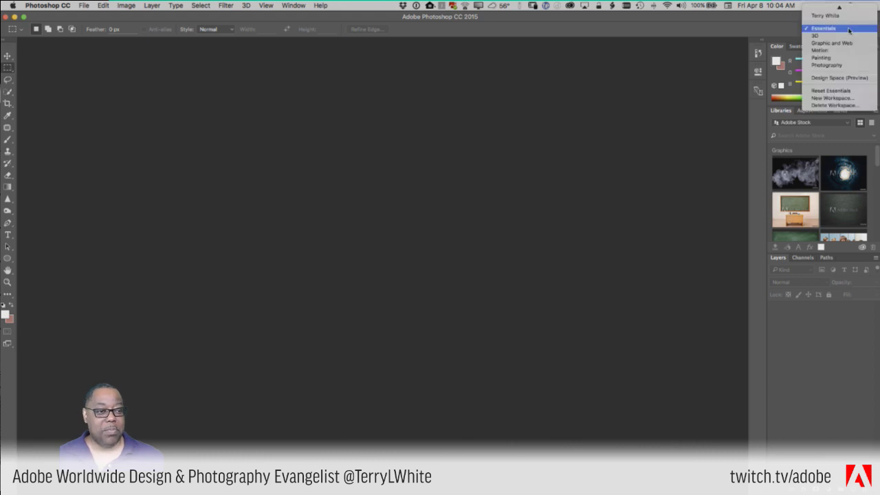
{"action": "left_click", "coordinate": [849, 29]}
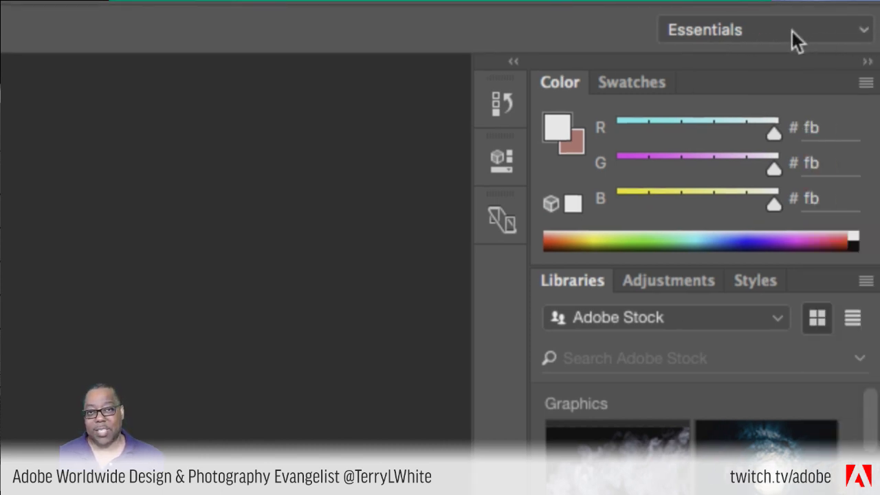
{"action": "left_click", "coordinate": [792, 31]}
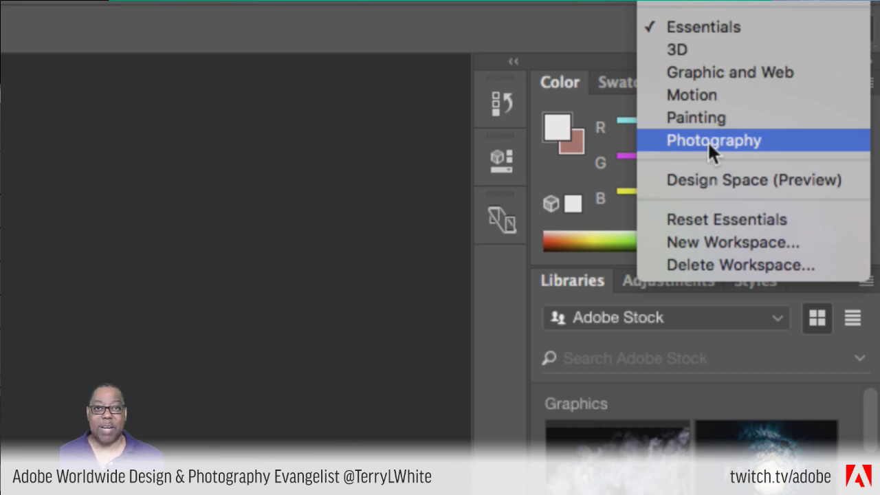
{"action": "left_click", "coordinate": [722, 97]}
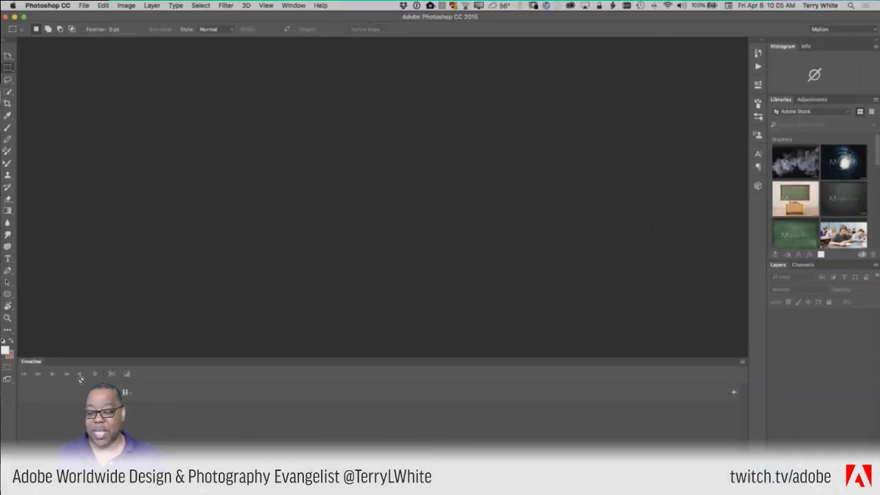
Step: Return to the Essentials workspace and reapply the Motion workspace
{"action": "left_click", "coordinate": [819, 29]}
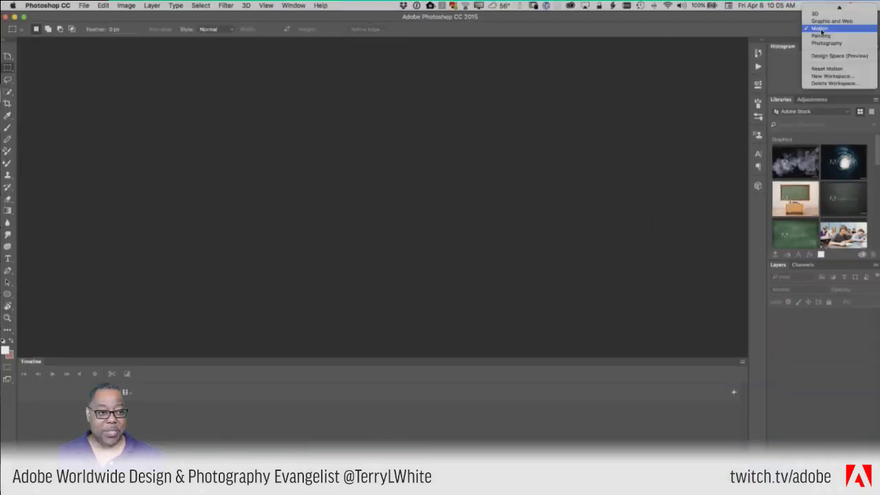
{"action": "scroll", "coordinate": [821, 31], "scroll_direction": "up", "scroll_amount": 5}
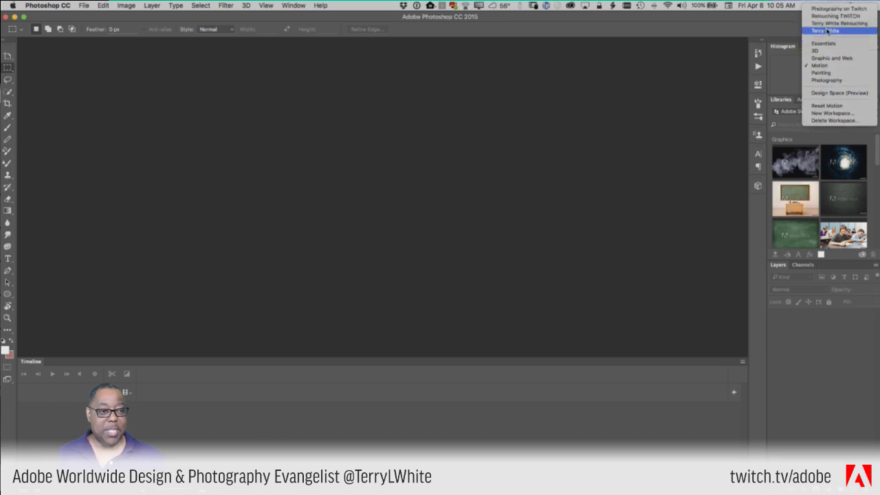
{"action": "left_click", "coordinate": [824, 44]}
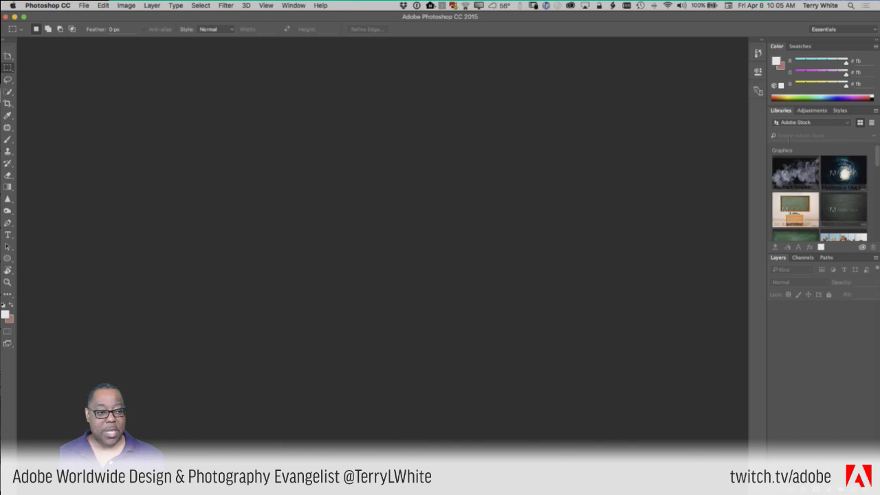
{"action": "left_click", "coordinate": [835, 30]}
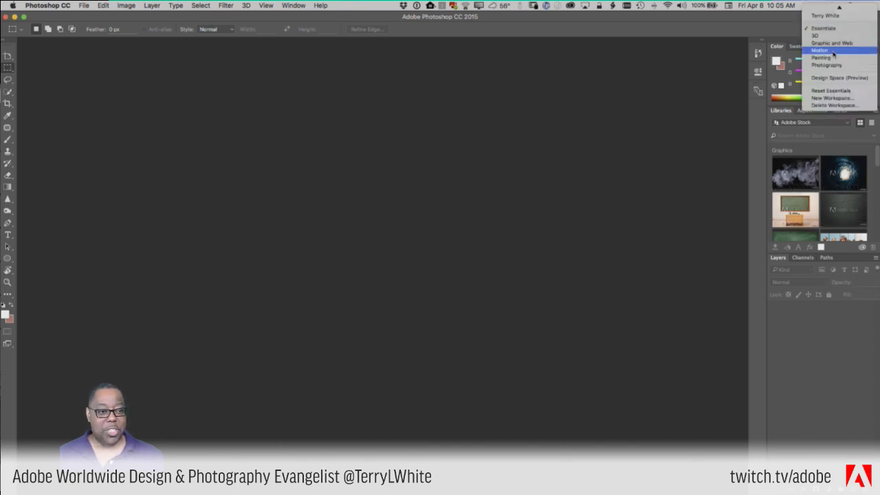
{"action": "left_click", "coordinate": [819, 51]}
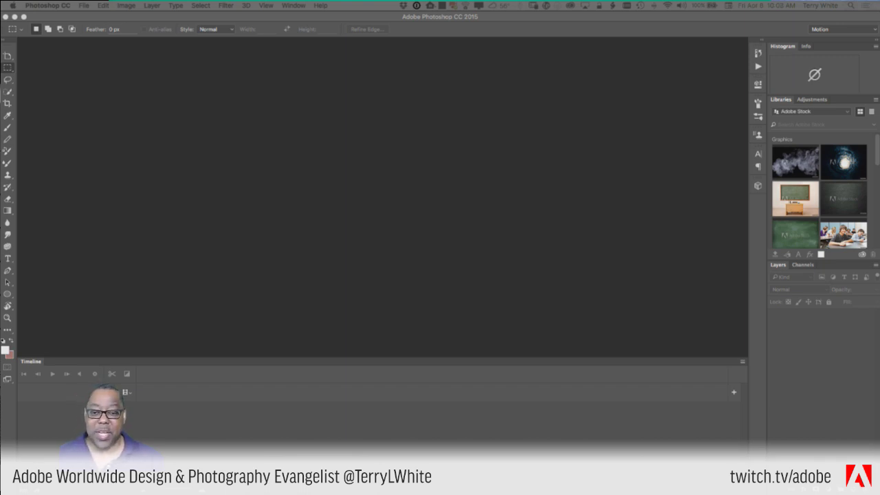
Step: Open the still image FirePic111811_adobe_1343.jpg from the Stills folder in PS Video Editing
{"action": "left_click", "coordinate": [302, 296]}
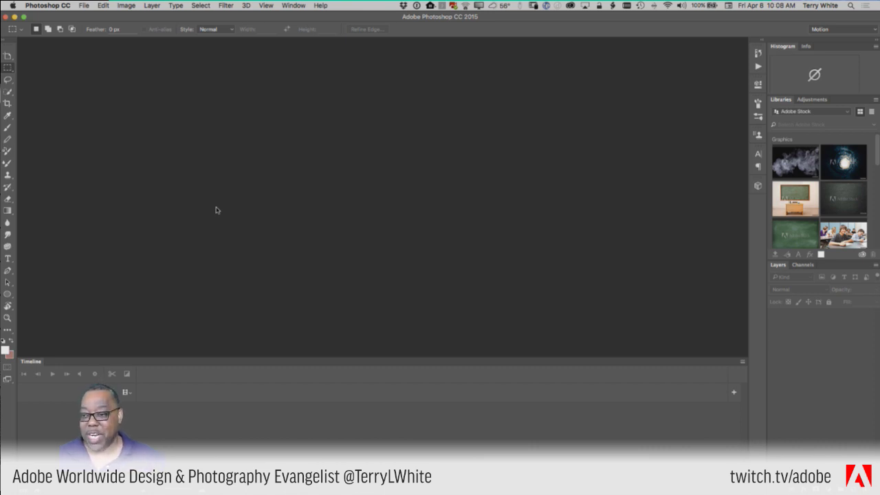
{"action": "left_click", "coordinate": [85, 6]}
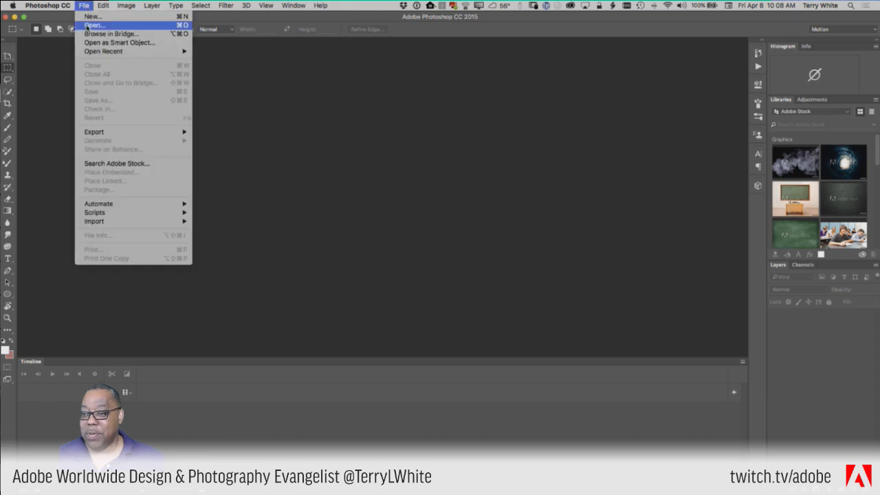
{"action": "mouse_move", "coordinate": [94, 53]}
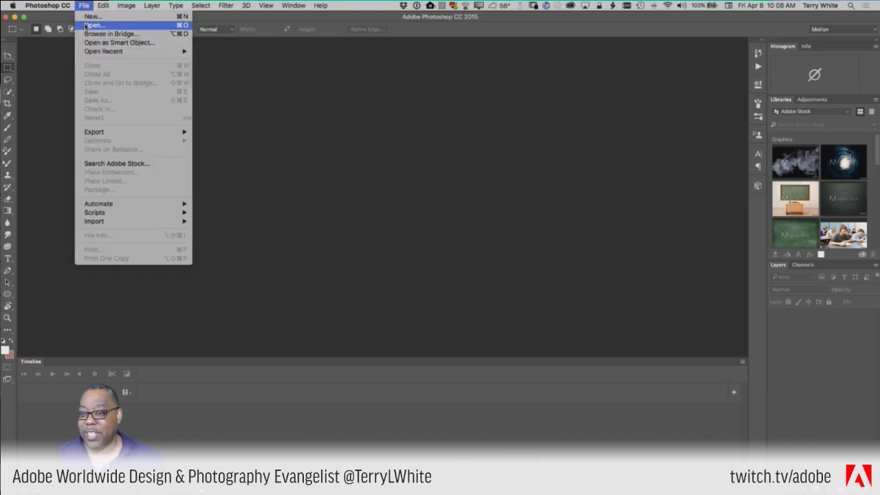
{"action": "left_click", "coordinate": [86, 26]}
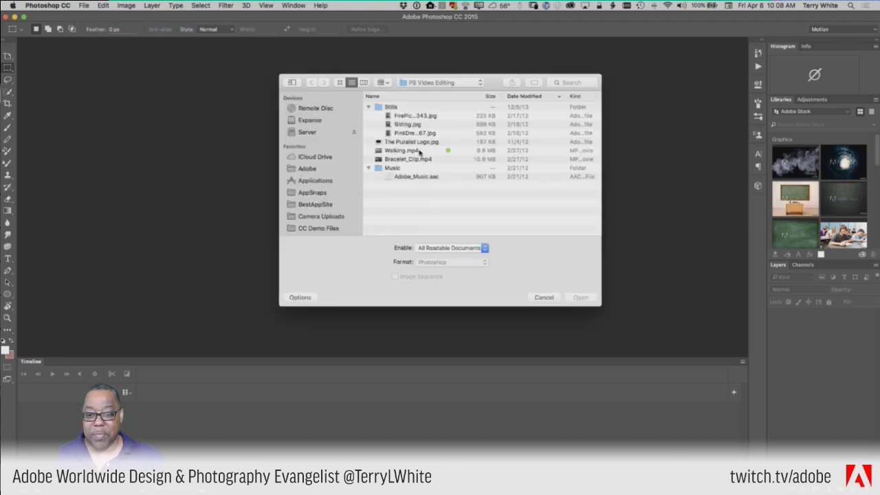
{"action": "left_click", "coordinate": [408, 118]}
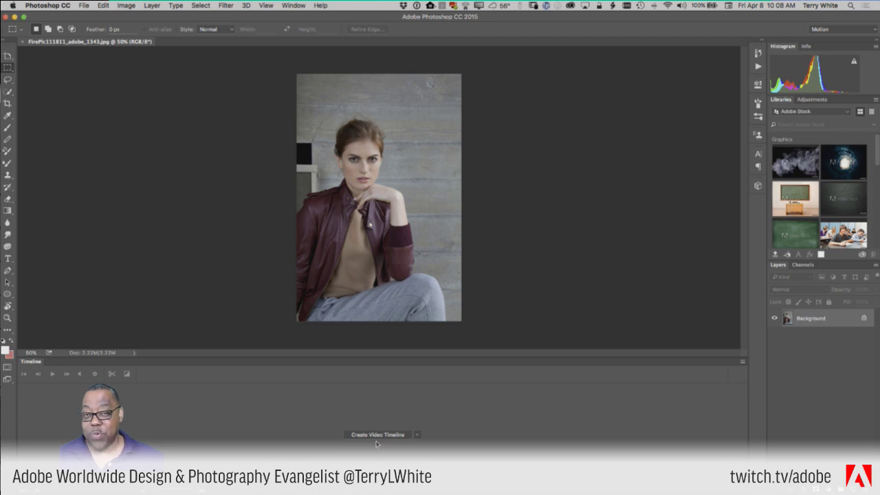
Step: Check the timeline type options and create a video timeline for the portrait image
{"action": "left_click", "coordinate": [418, 435]}
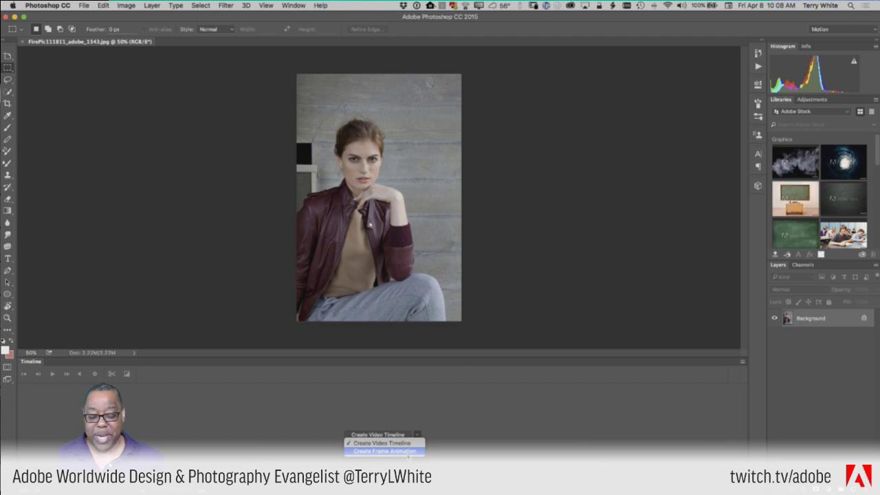
{"action": "left_click", "coordinate": [434, 402]}
{"action": "left_click", "coordinate": [380, 435]}
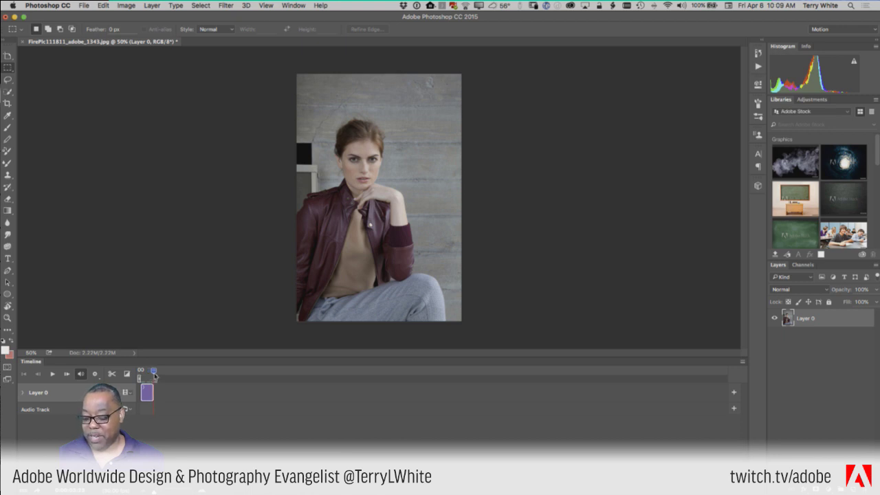
Step: Scrub the playhead back over the image clip and close the portrait document without saving
{"action": "left_click_drag", "start_coordinate": [155, 376], "coordinate": [152, 377]}
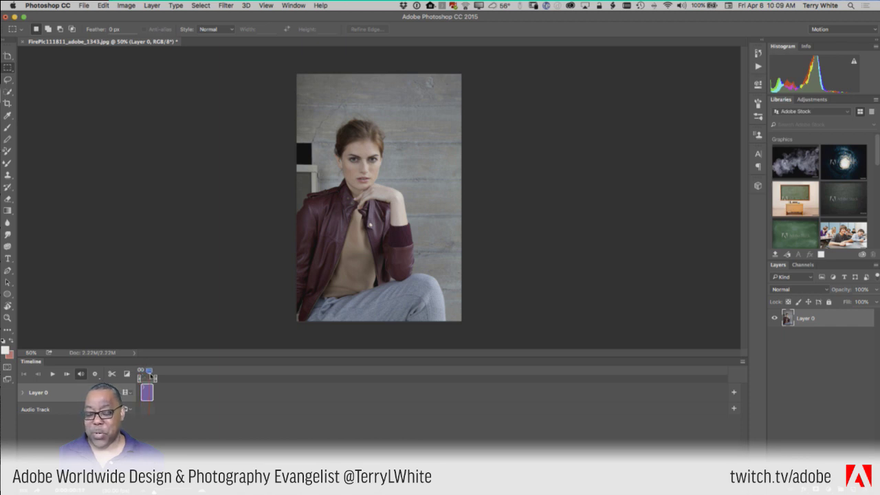
{"action": "mouse_move", "coordinate": [155, 376]}
{"action": "left_mouse_down"}
{"action": "mouse_move", "coordinate": [163, 378]}
{"action": "mouse_move", "coordinate": [144, 377]}
{"action": "left_mouse_up"}
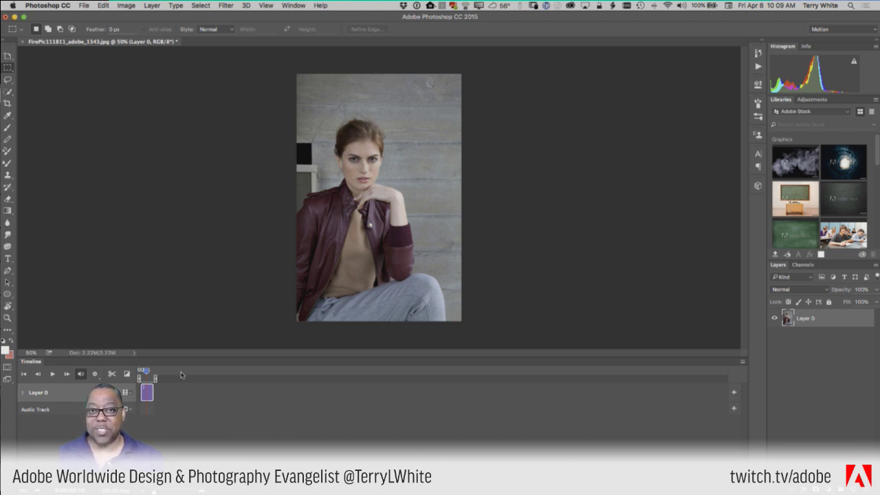
{"action": "key", "text": "super+w"}
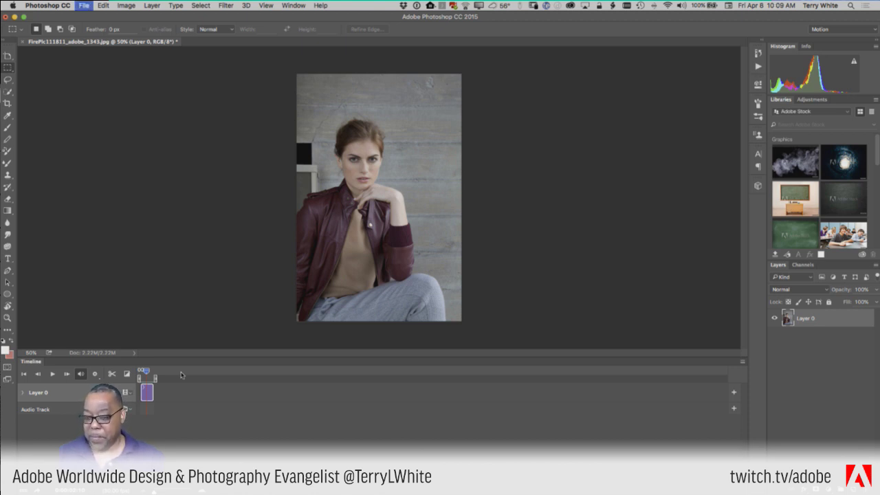
{"action": "left_click", "coordinate": [409, 170]}
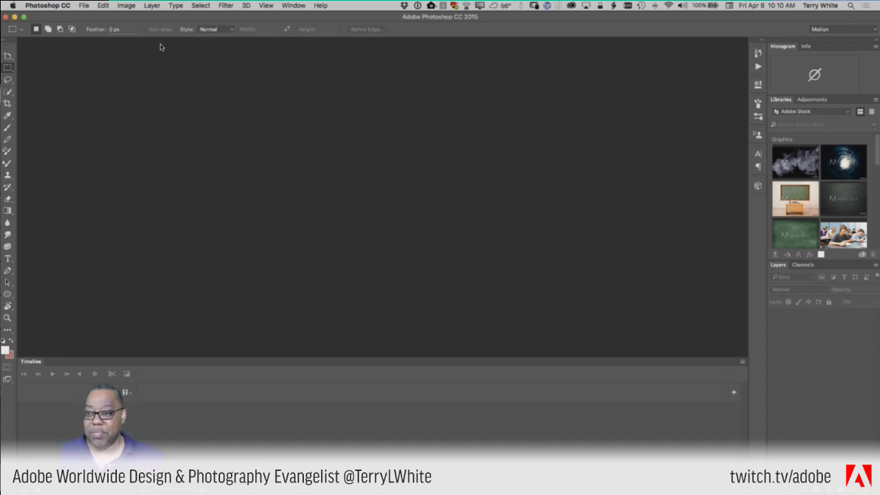
Step: Create a new Film & Video document with the HDTV 1080p size, 1920 by 1080 pixels, and a white background
{"action": "left_click", "coordinate": [83, 6]}
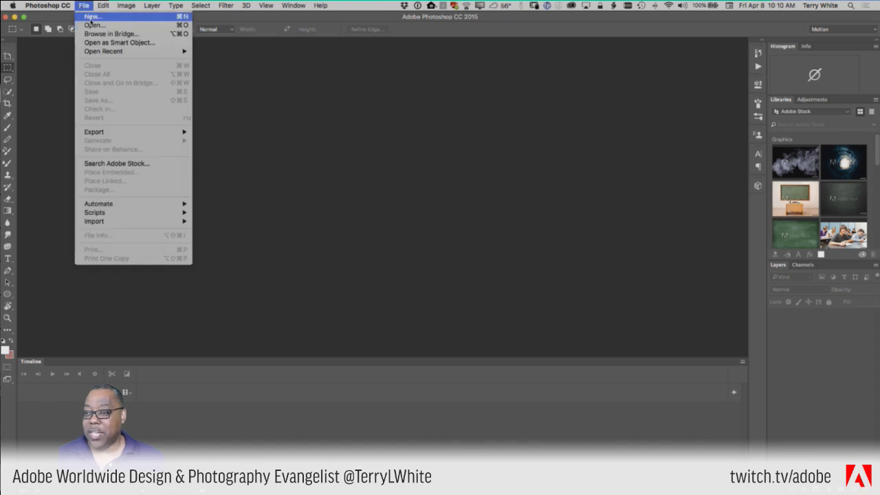
{"action": "left_click", "coordinate": [93, 16]}
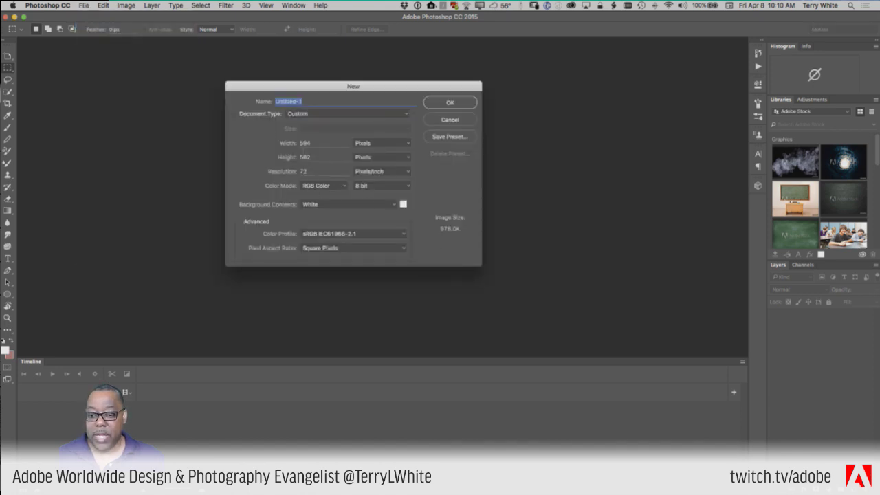
{"action": "left_click", "coordinate": [403, 114]}
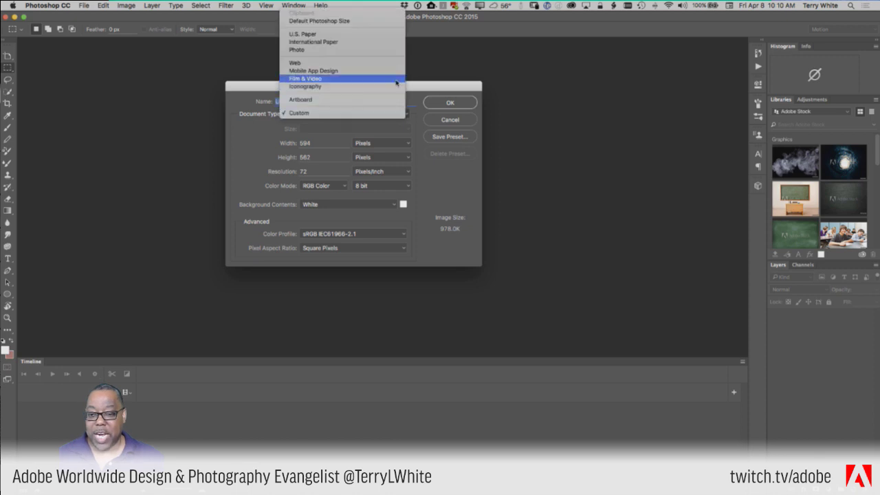
{"action": "left_click", "coordinate": [396, 81]}
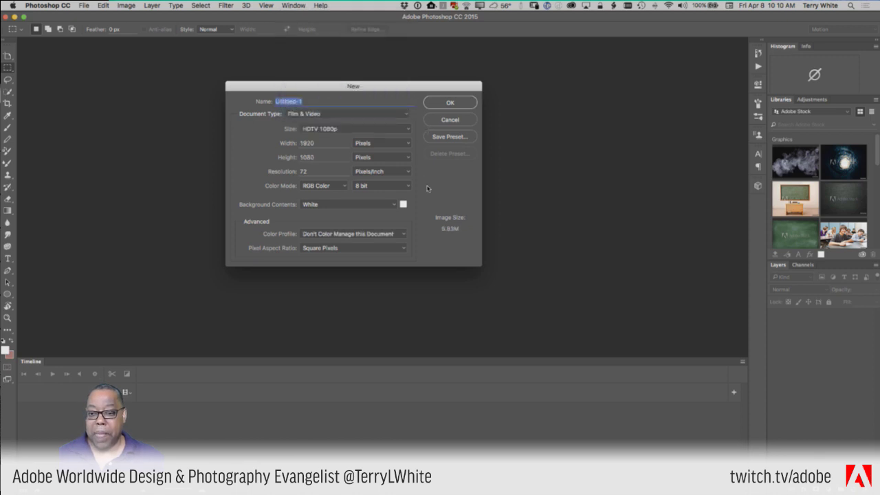
{"action": "left_click", "coordinate": [408, 130]}
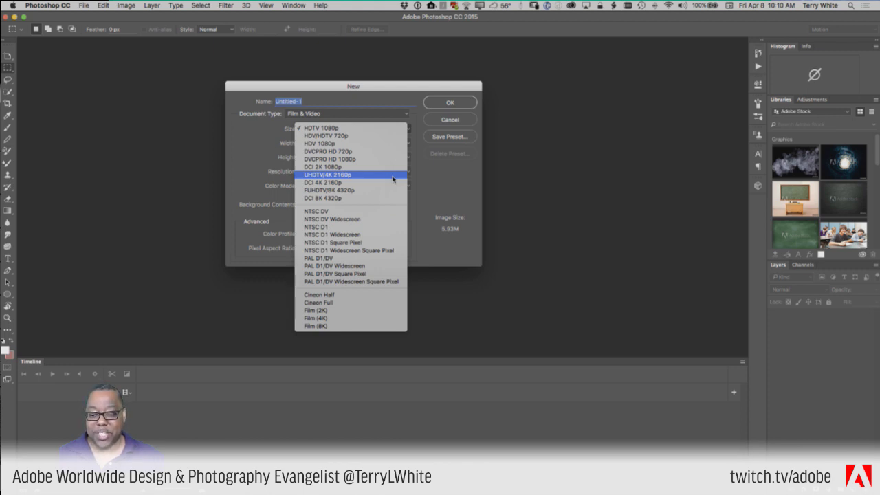
{"action": "left_click", "coordinate": [388, 129]}
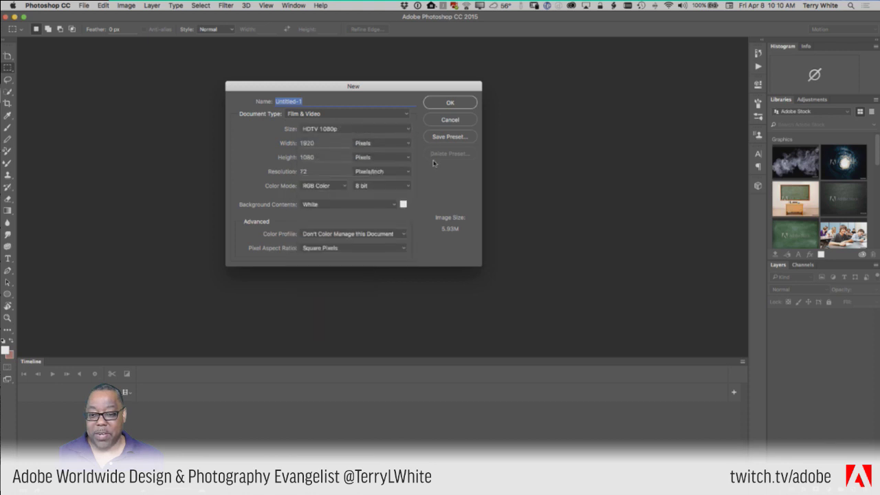
{"action": "left_click", "coordinate": [448, 103]}
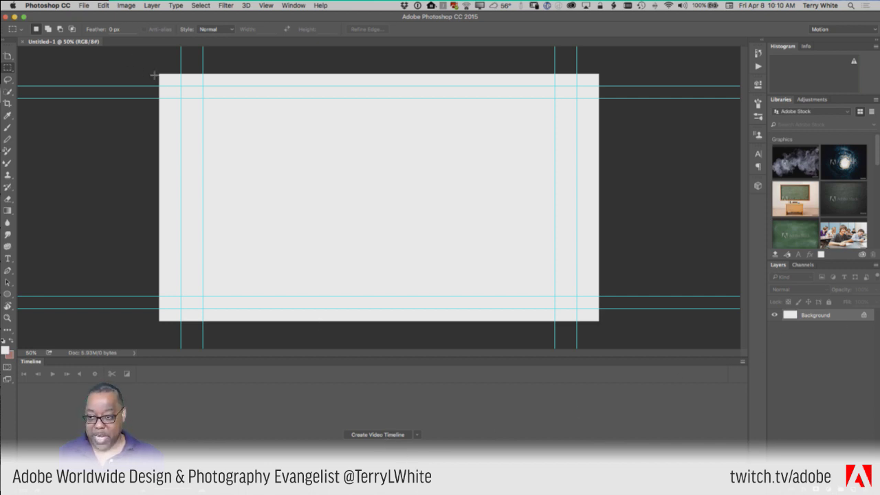
Step: Open FirePic111811_adobe_1343.jpg alongside the new blank video document
{"action": "left_click", "coordinate": [85, 5]}
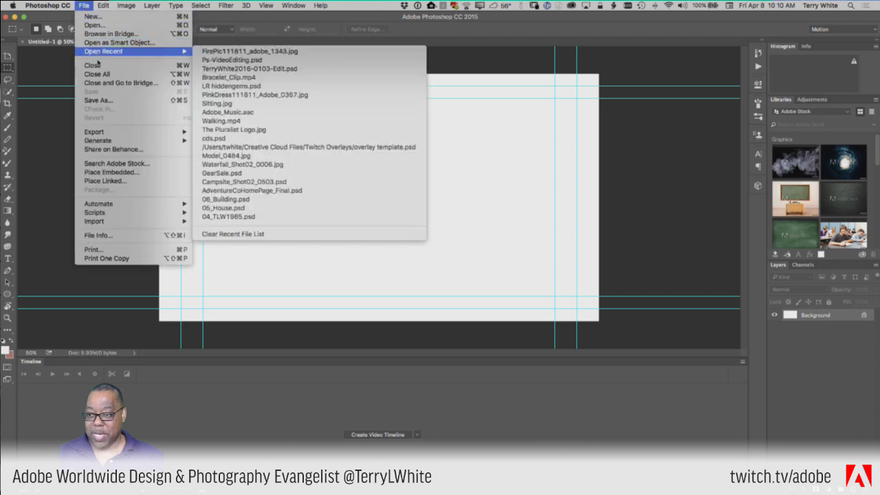
{"action": "mouse_move", "coordinate": [114, 143]}
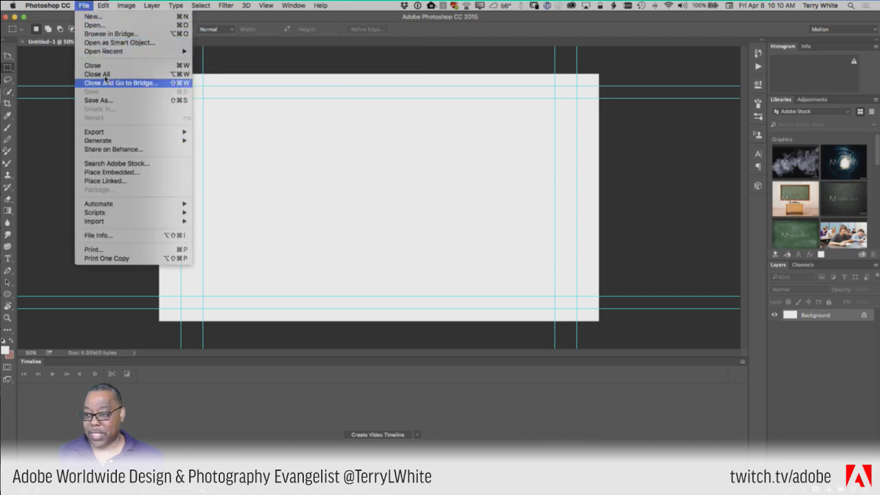
{"action": "left_click", "coordinate": [108, 26]}
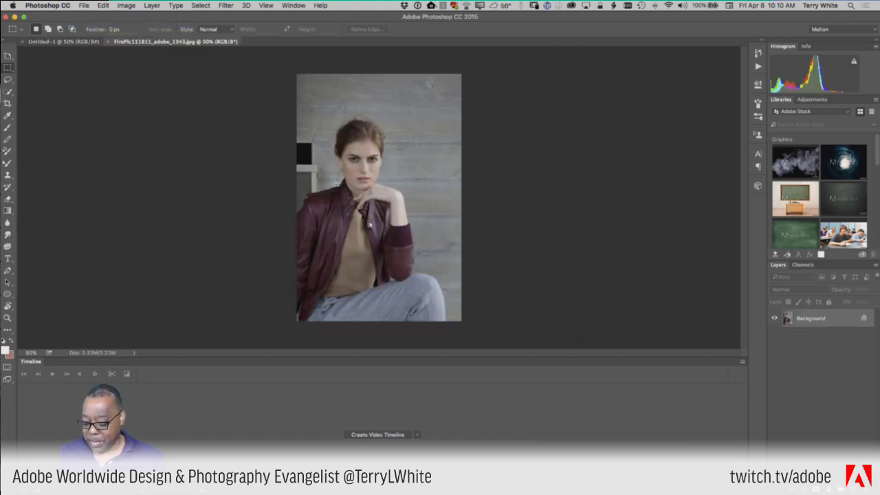
Step: Copy the portrait with the Move tool into Untitled-1 as a new layer, flush with the canvas's left edge
{"action": "key", "text": "v"}
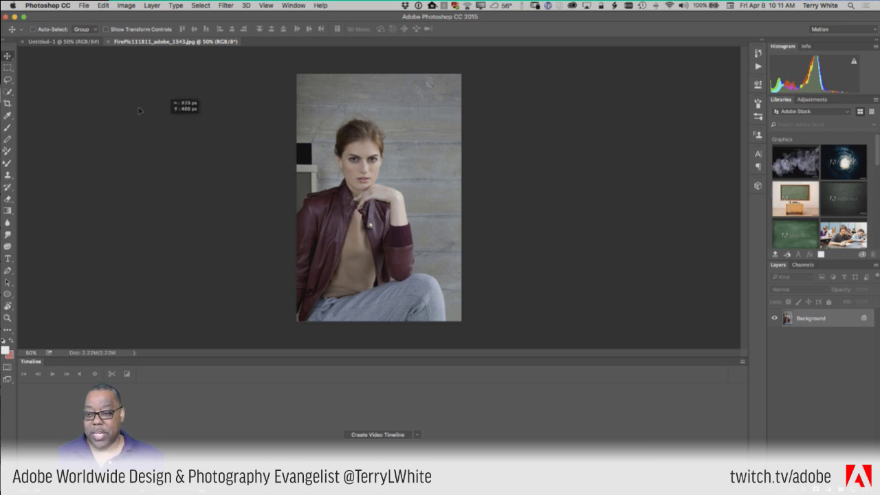
{"action": "left_click", "coordinate": [77, 42]}
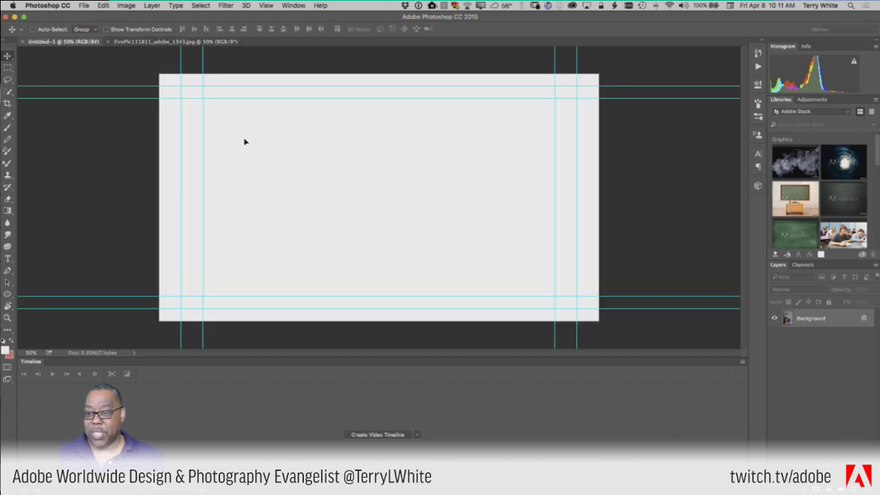
{"action": "left_click_drag", "start_coordinate": [246, 142], "coordinate": [265, 238]}
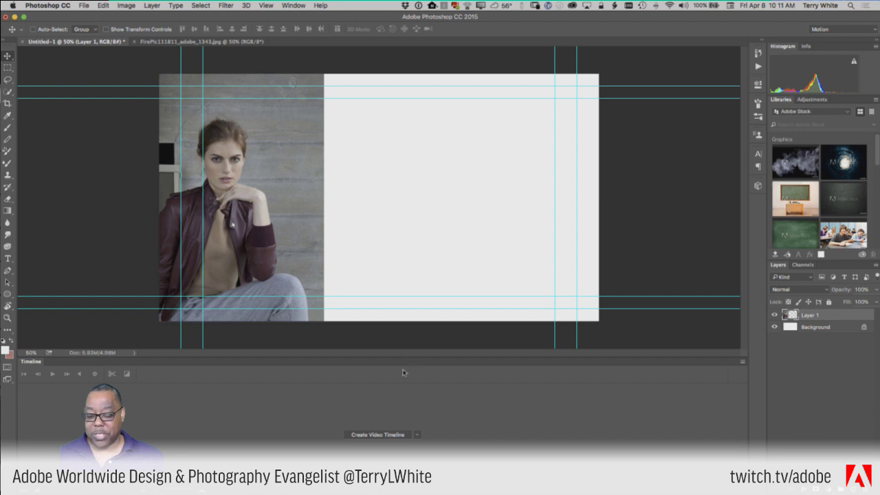
Step: Create a video timeline for the Untitled-1 document containing the portrait layer
{"action": "left_click", "coordinate": [377, 435]}
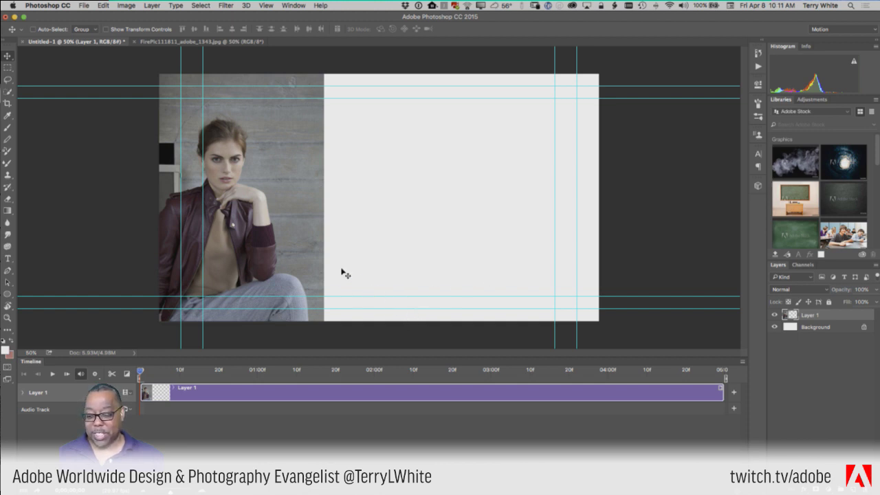
{"action": "mouse_move", "coordinate": [257, 250]}
{"action": "left_mouse_down"}
{"action": "mouse_move", "coordinate": [555, 252]}
{"action": "mouse_move", "coordinate": [257, 251]}
{"action": "left_mouse_up"}
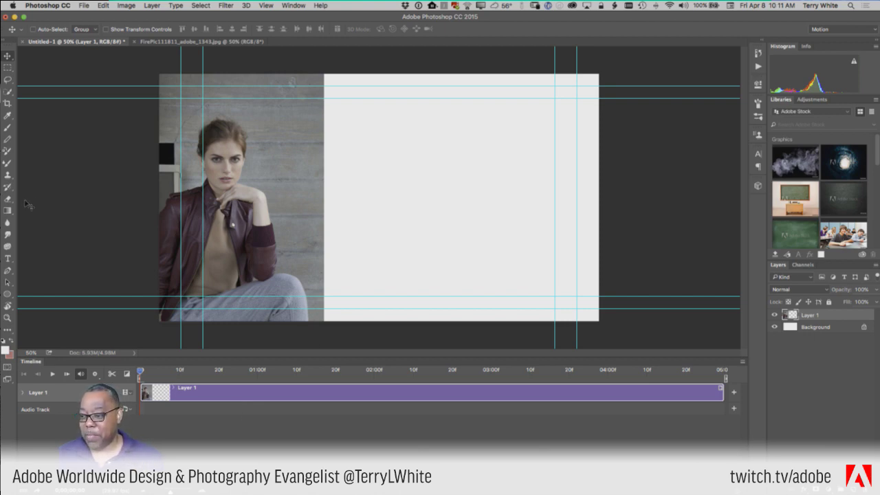
Step: Add the text "Good Morning Twitch" to the blank area beside the portrait and colour it with dark maroon sampled from the jacket
{"action": "left_click", "coordinate": [8, 259]}
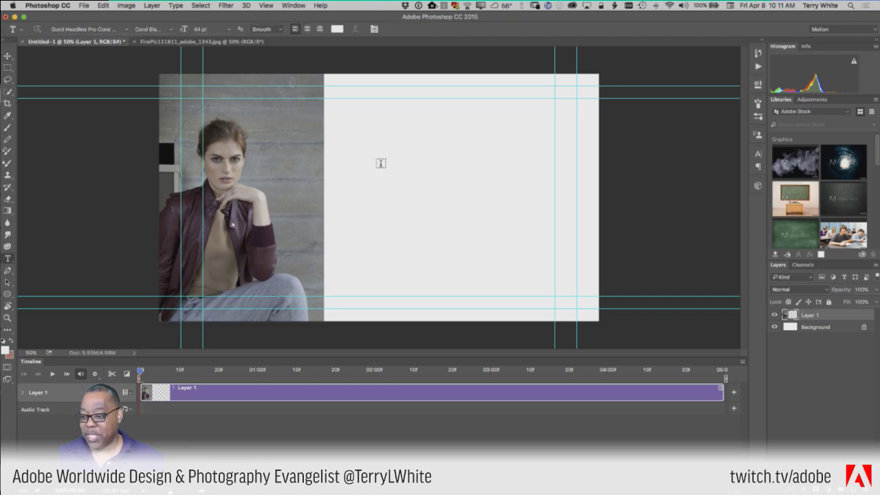
{"action": "left_click", "coordinate": [372, 183]}
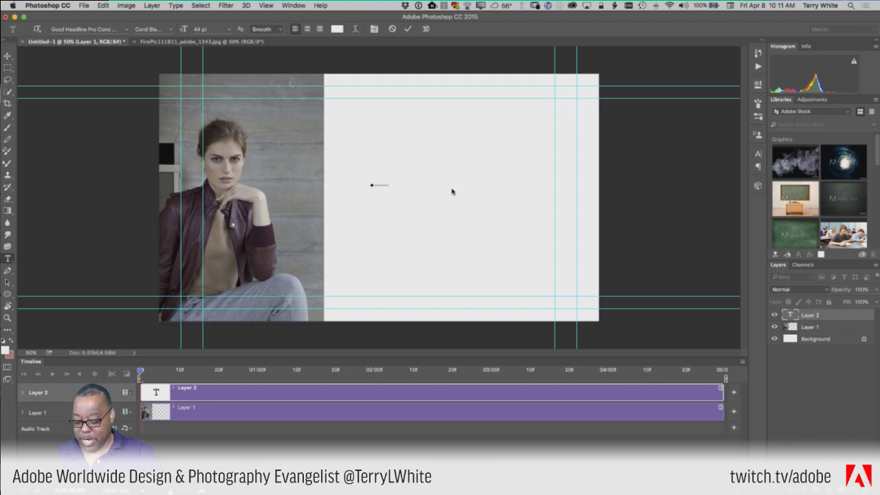
{"action": "type", "text": "ing is"}
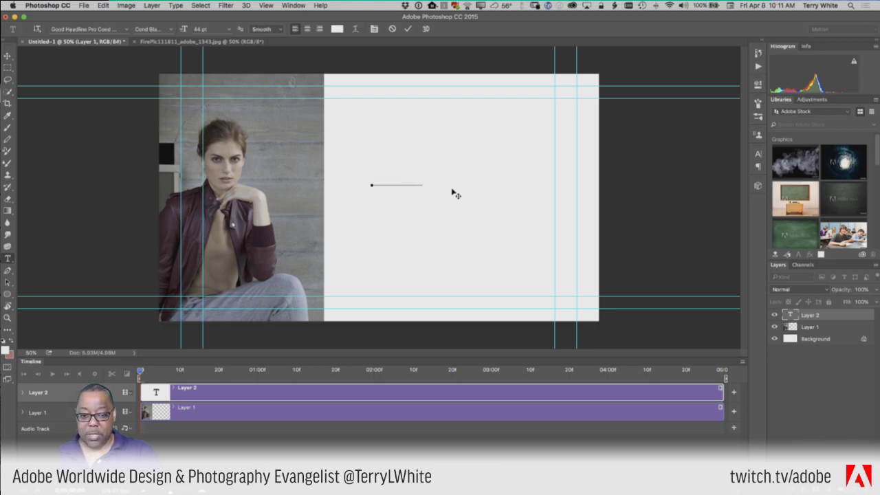
{"action": "key", "text": "super+a"}
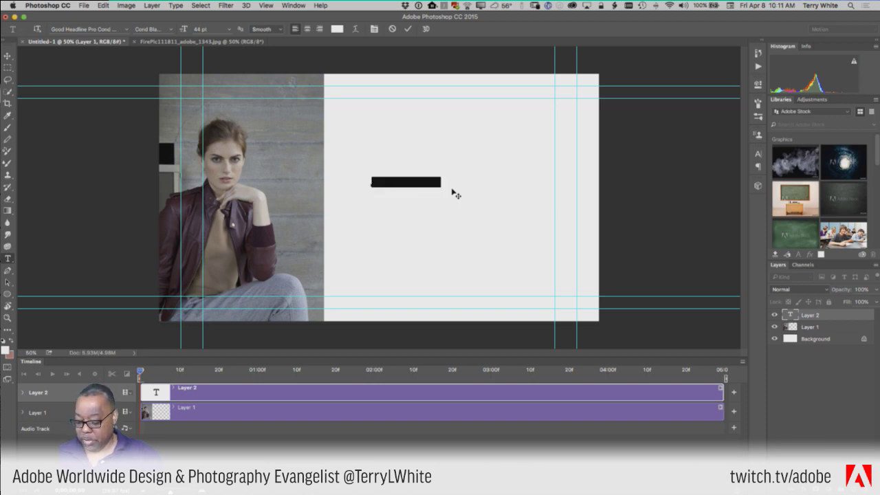
{"action": "left_click", "coordinate": [337, 30]}
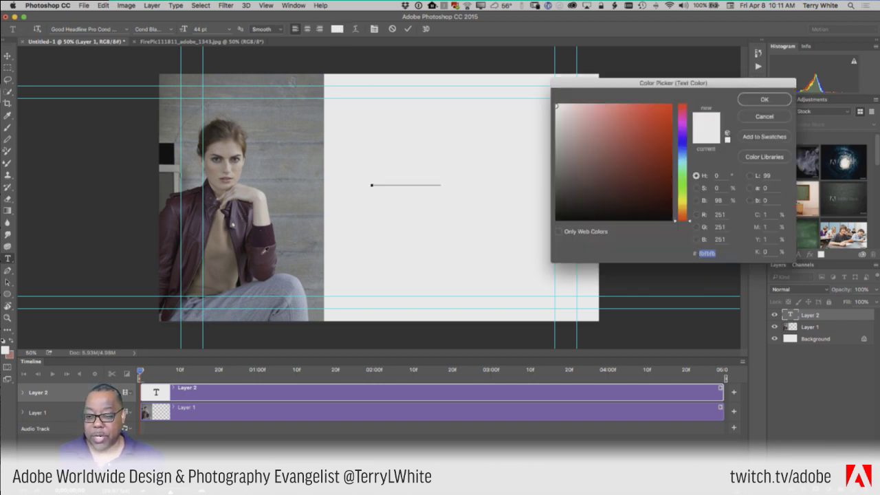
{"action": "left_click", "coordinate": [266, 250]}
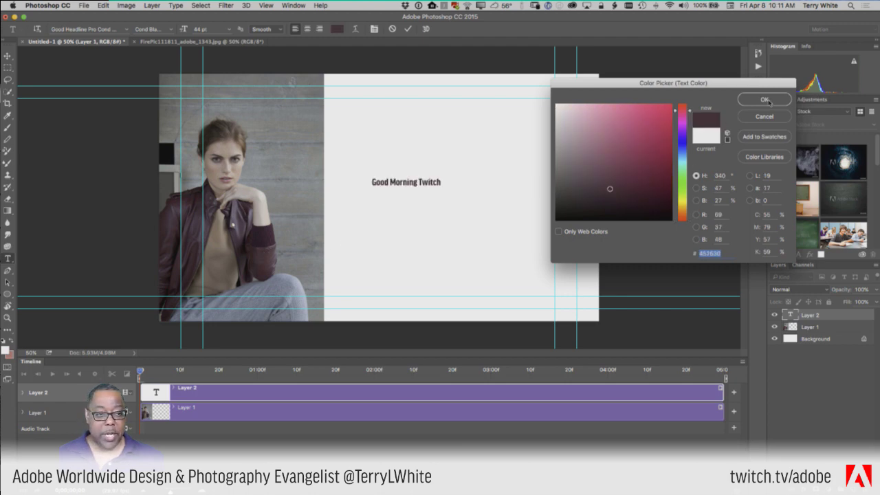
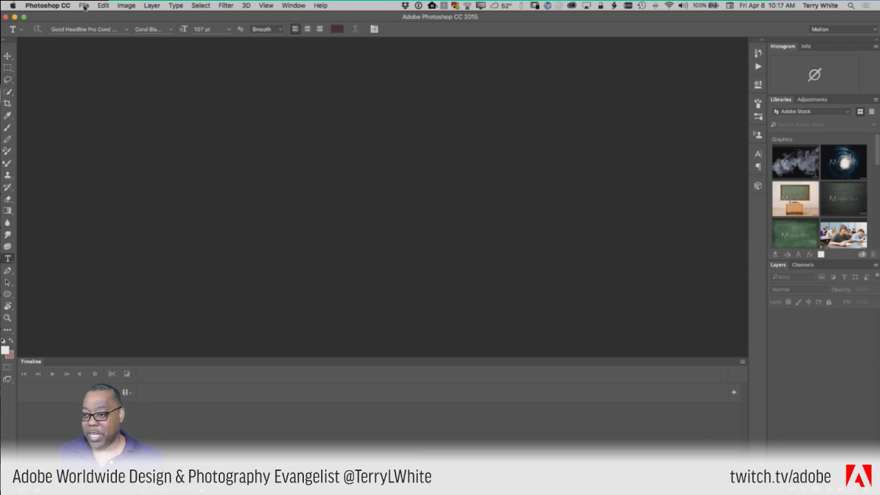
Step: Open the video Bracelet_Clip.mp4 from the PS Video Editing folder
{"action": "left_click", "coordinate": [84, 6]}
{"action": "left_click", "coordinate": [89, 25]}
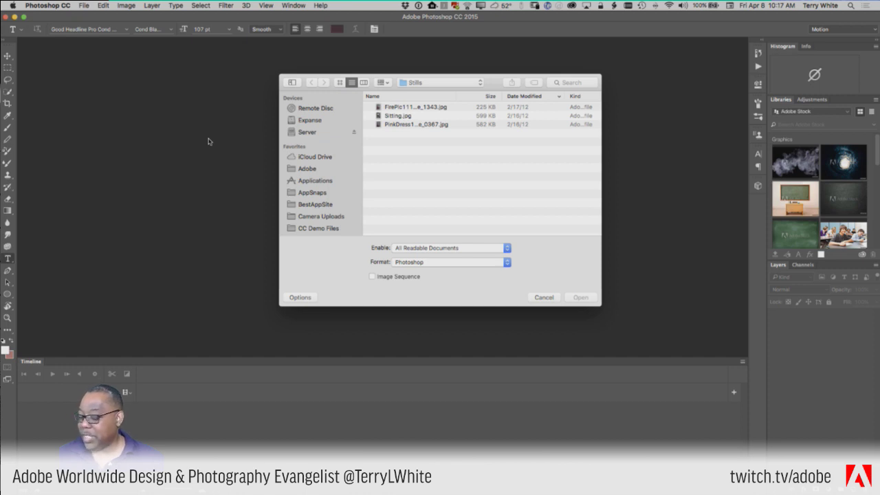
{"action": "left_click", "coordinate": [435, 82]}
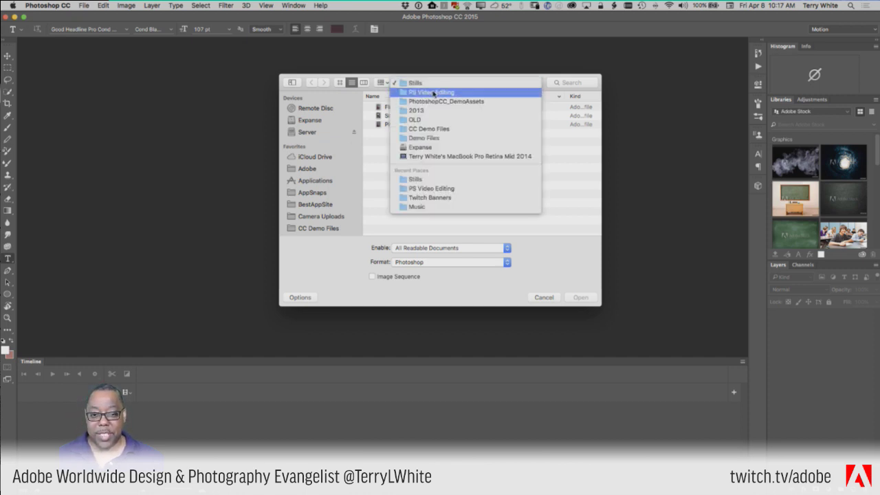
{"action": "left_click", "coordinate": [433, 92]}
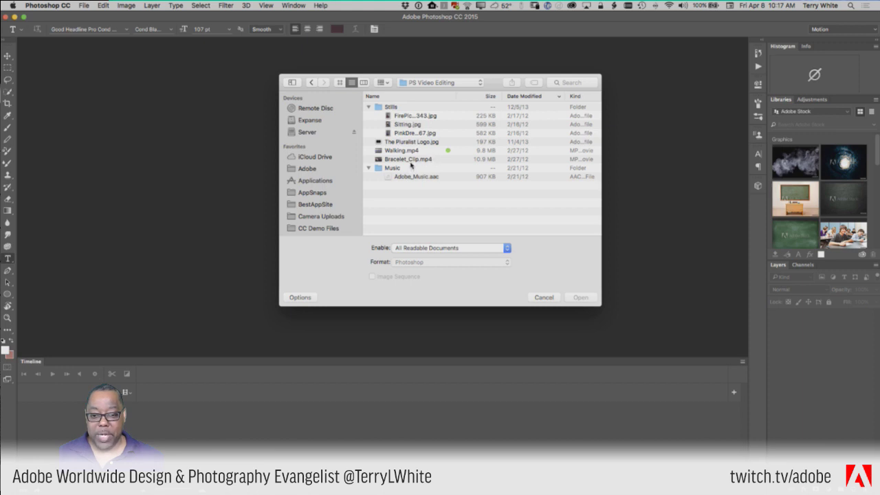
{"action": "left_click", "coordinate": [412, 162]}
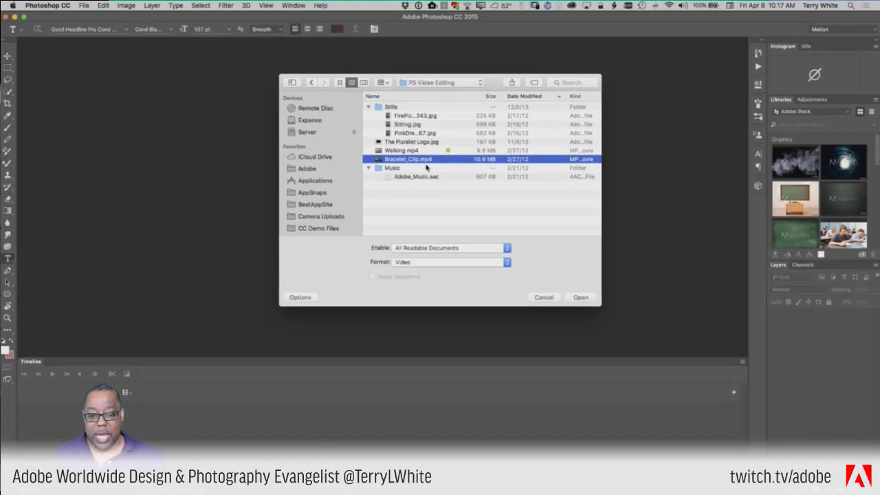
{"action": "left_click", "coordinate": [577, 300]}
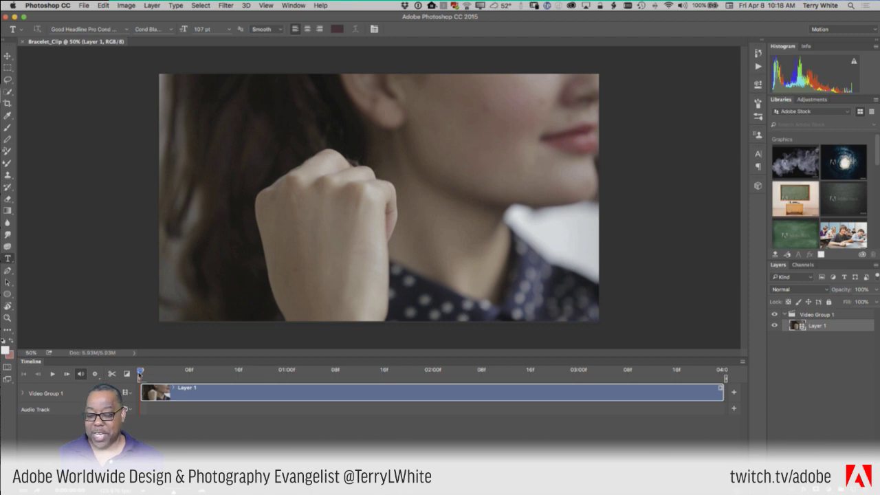
Step: Scrub through the bracelet clip on the timeline, return to its start and play it
{"action": "left_click_drag", "start_coordinate": [140, 375], "coordinate": [408, 375]}
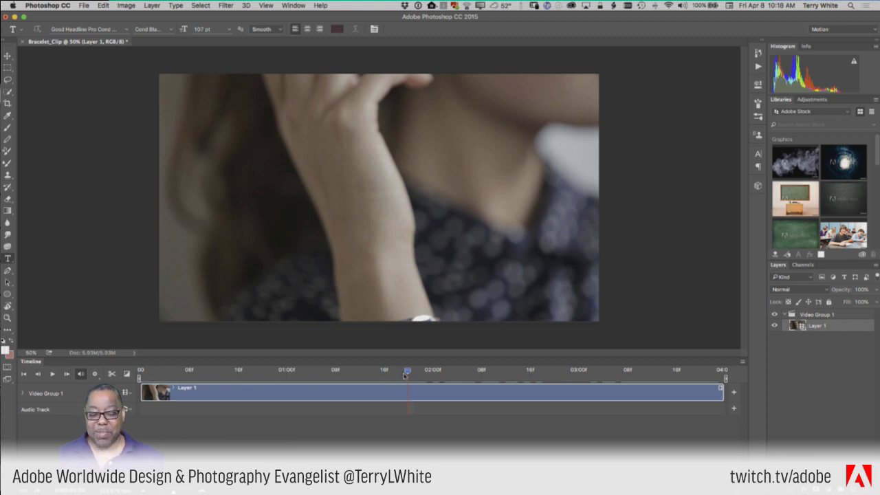
{"action": "left_click", "coordinate": [407, 372]}
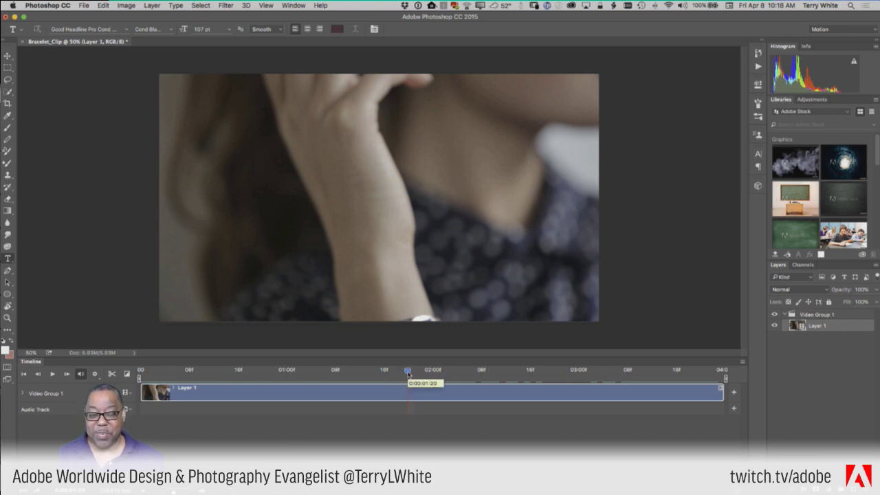
{"action": "left_click_drag", "start_coordinate": [408, 372], "coordinate": [238, 374]}
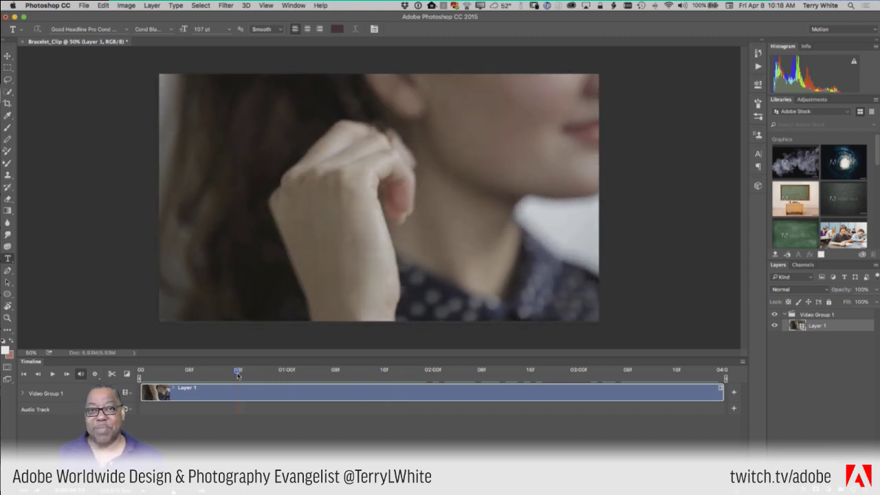
{"action": "left_click_drag", "start_coordinate": [238, 375], "coordinate": [141, 398]}
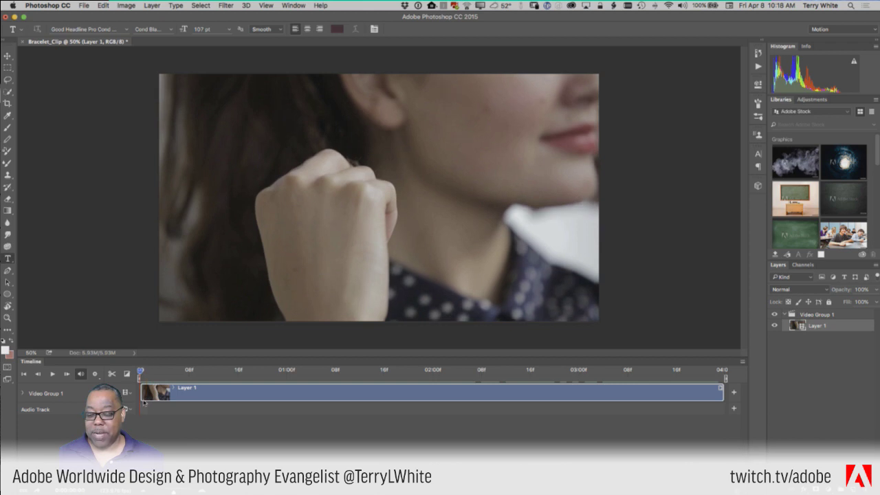
{"action": "key", "text": "space"}
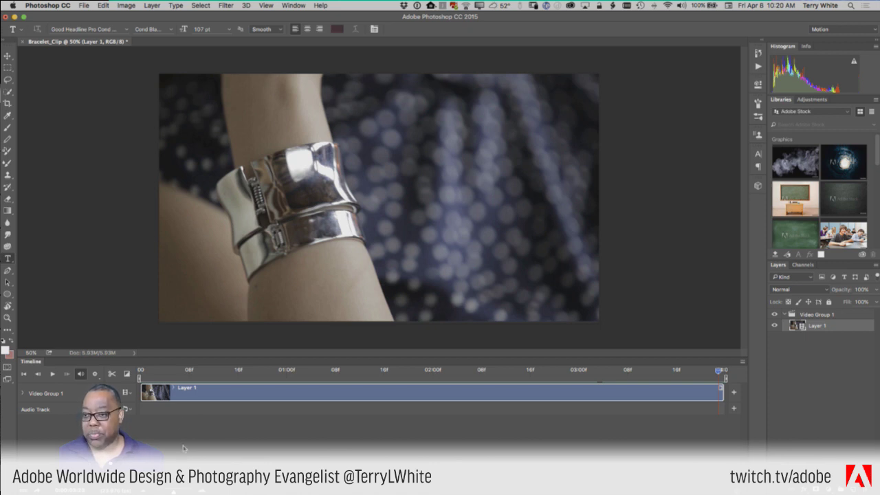
Step: Open The Pluralist Logo.jpg from the PS Video Editing folder alongside the bracelet video
{"action": "left_click", "coordinate": [83, 6]}
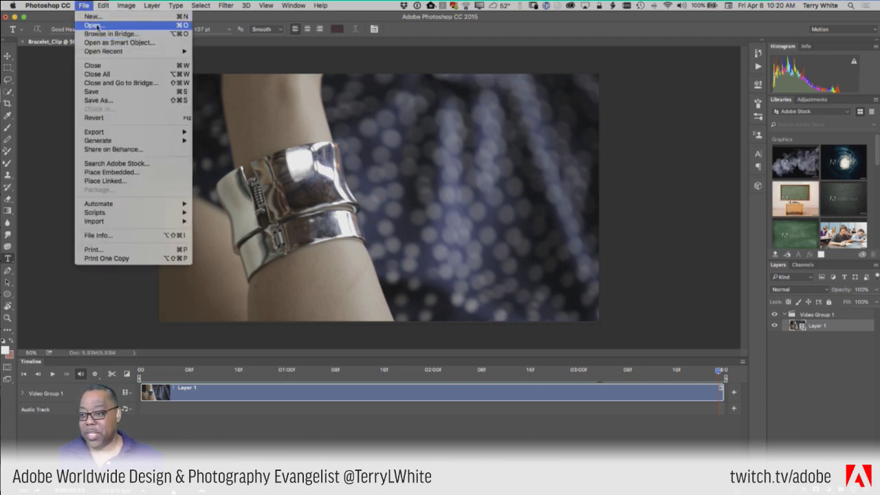
{"action": "left_click", "coordinate": [94, 25]}
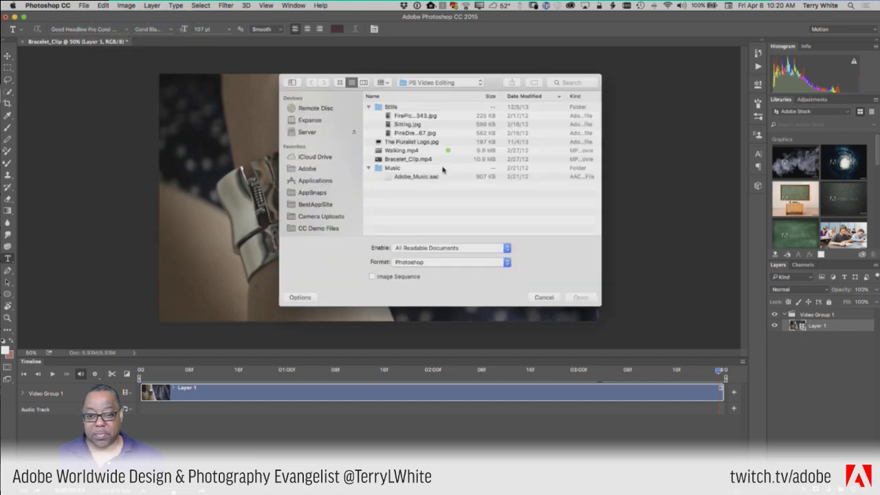
{"action": "left_click", "coordinate": [406, 142]}
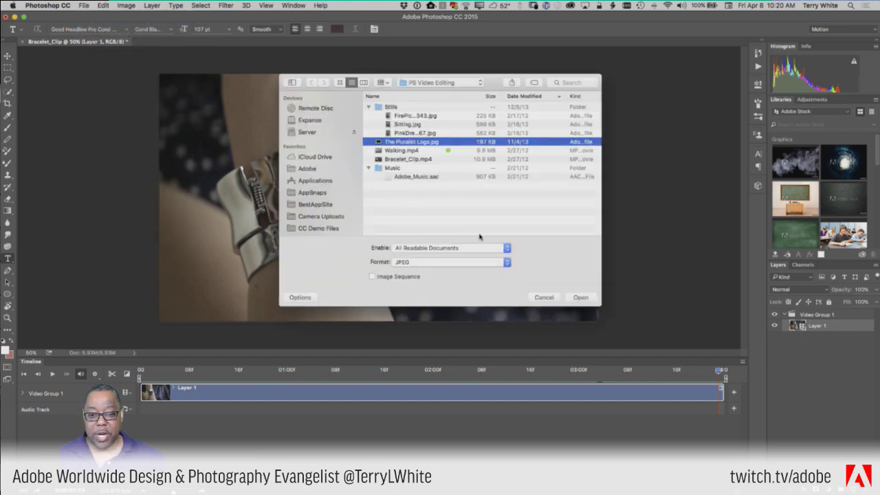
{"action": "left_click", "coordinate": [578, 298]}
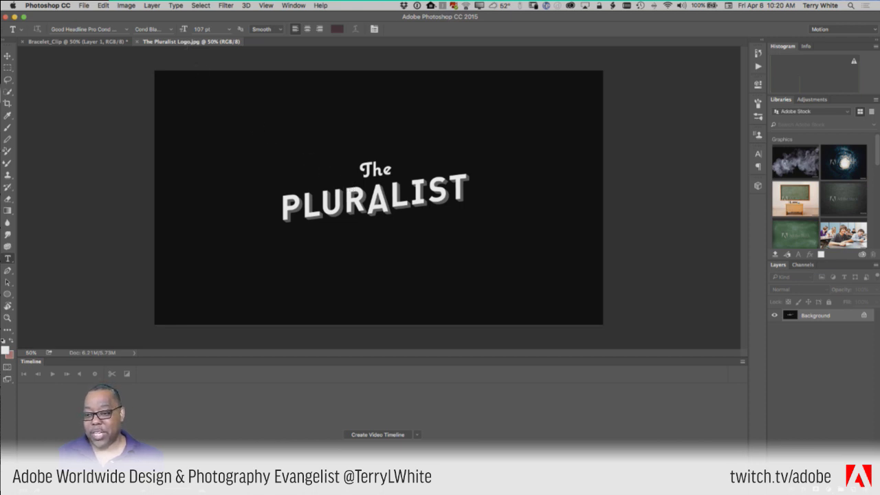
Step: Copy the Pluralist logo into Bracelet_Clip as a new layer with the Move tool and position it to fill the whole frame
{"action": "left_click", "coordinate": [10, 58]}
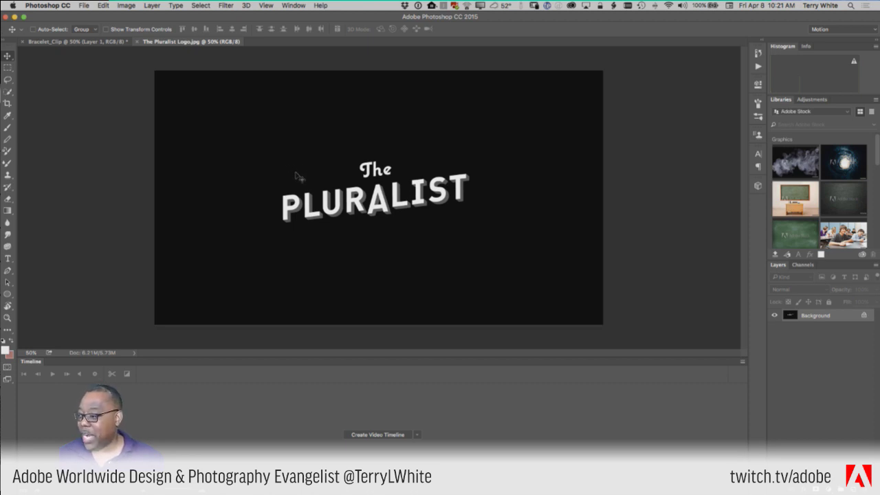
{"action": "left_click_drag", "start_coordinate": [316, 197], "coordinate": [74, 42]}
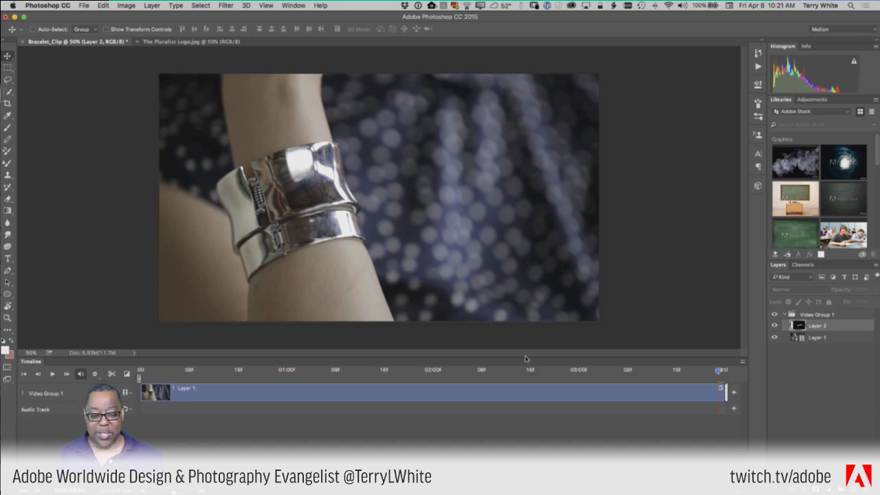
{"action": "scroll", "coordinate": [629, 403], "scroll_direction": "right", "scroll_amount": 5}
{"action": "scroll", "coordinate": [615, 397], "scroll_direction": "left", "scroll_amount": 1}
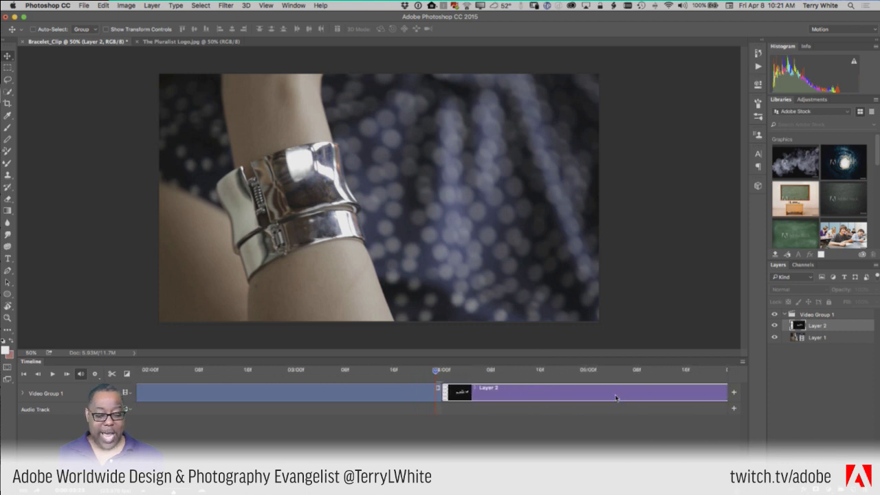
{"action": "left_click_drag", "start_coordinate": [435, 372], "coordinate": [510, 374]}
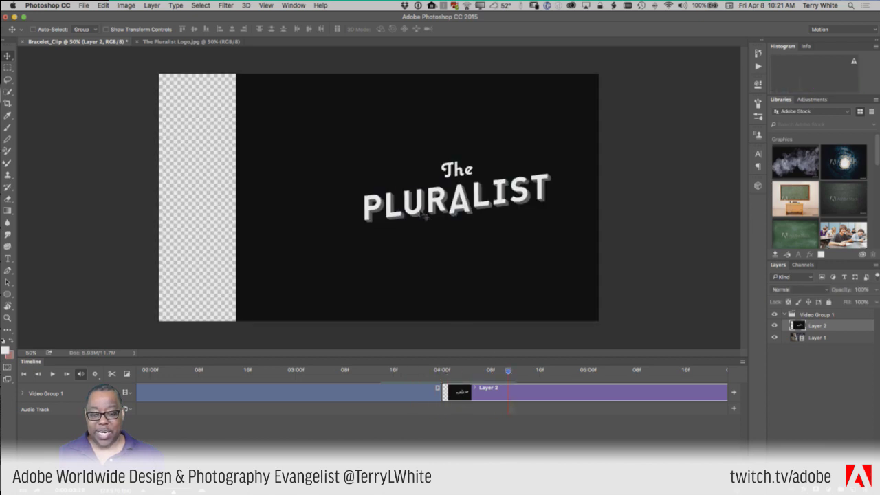
{"action": "left_click_drag", "start_coordinate": [432, 196], "coordinate": [354, 200]}
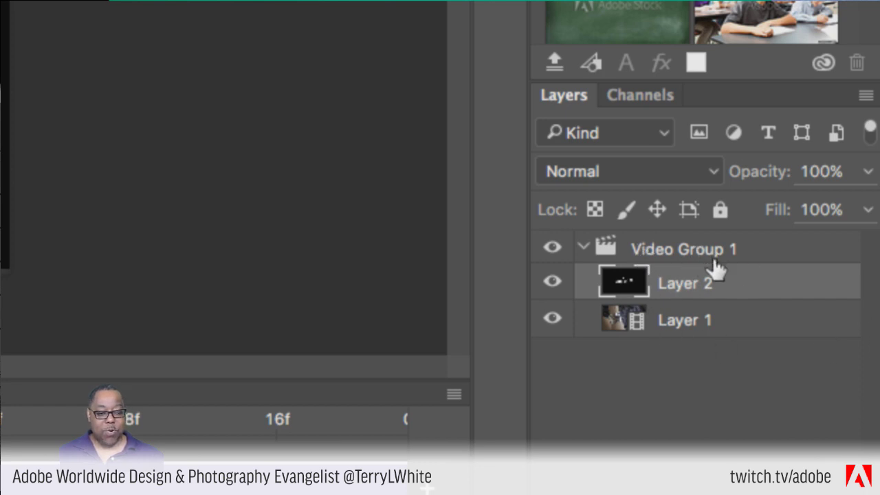
Step: Rename the video layer Layer 1 as "Bracelet Video" and the logo layer Layer 2 as "Logo"
{"action": "double_click", "coordinate": [684, 324]}
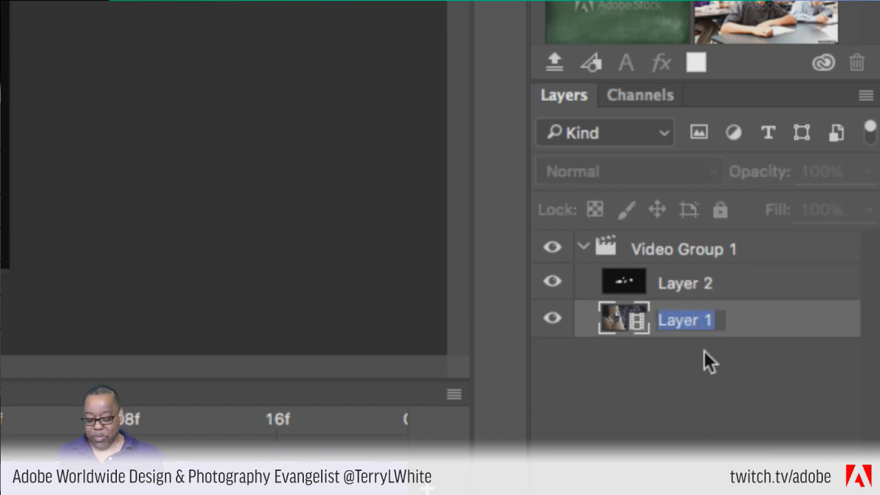
{"action": "type", "text": "Bracel"}
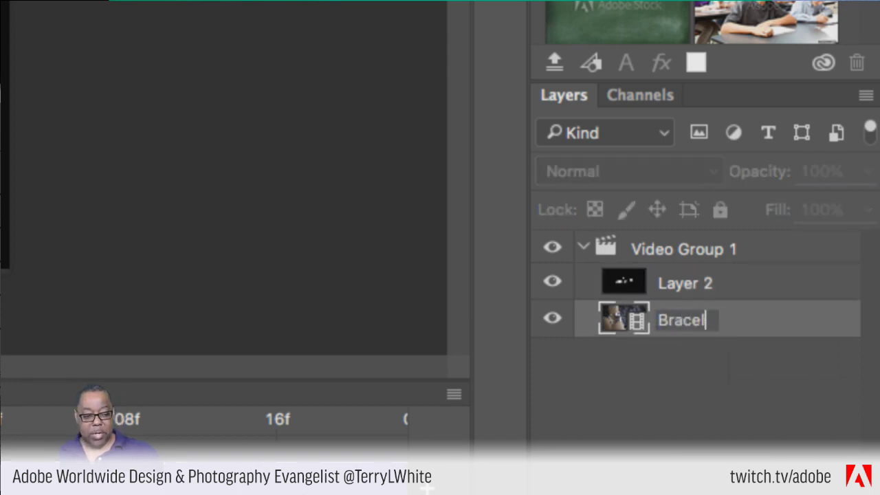
{"action": "type", "text": "et Video"}
{"action": "key", "text": "Return"}
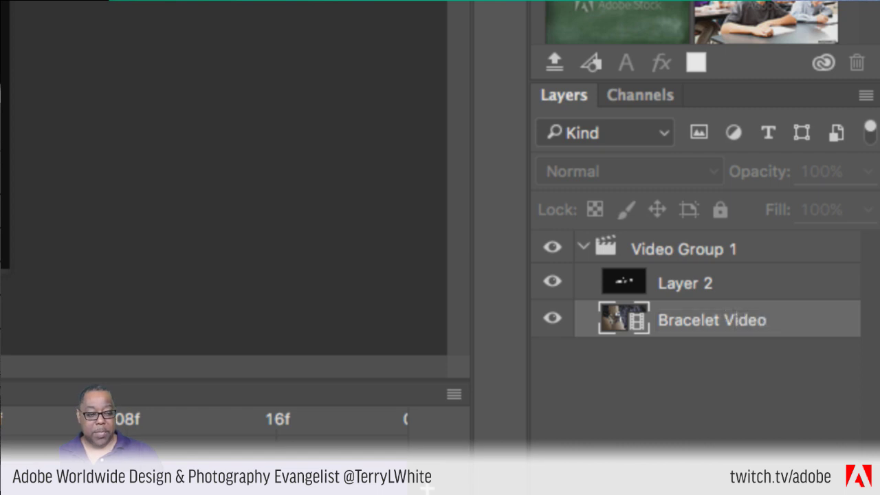
{"action": "double_click", "coordinate": [682, 287]}
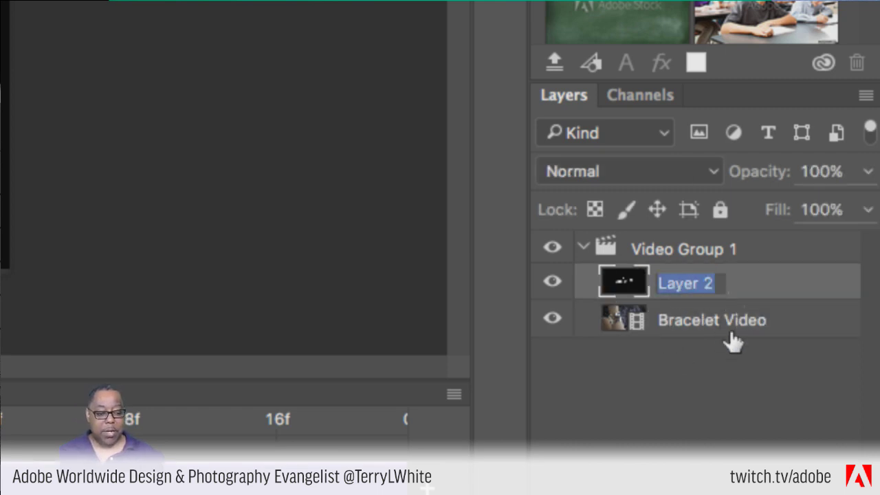
{"action": "type", "text": "Logo"}
{"action": "key", "text": "Return"}
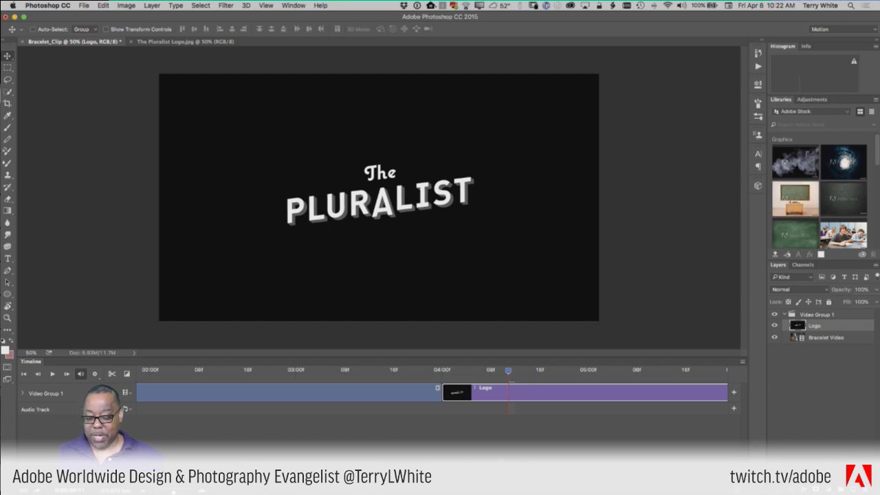
Step: Move the Logo clip ahead of the Bracelet Video clip in Video Group 1 and play the sequence from the beginning
{"action": "left_click_drag", "start_coordinate": [174, 492], "coordinate": [162, 491]}
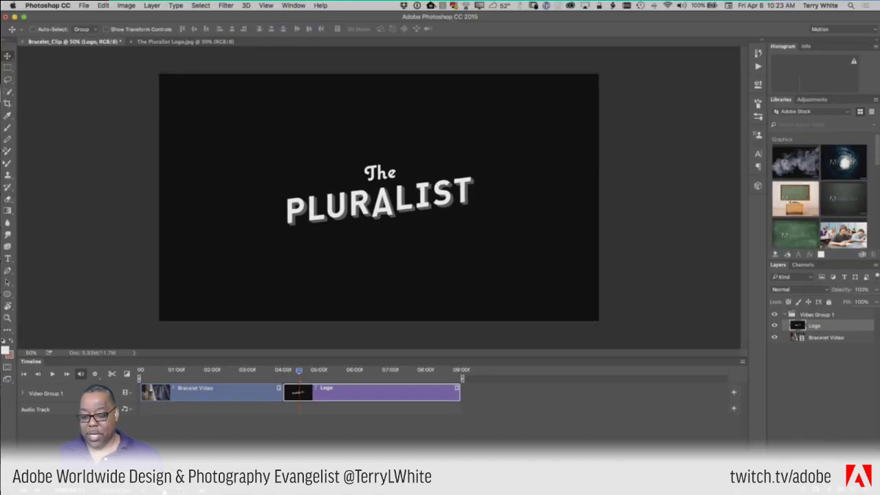
{"action": "left_click_drag", "start_coordinate": [323, 398], "coordinate": [155, 396]}
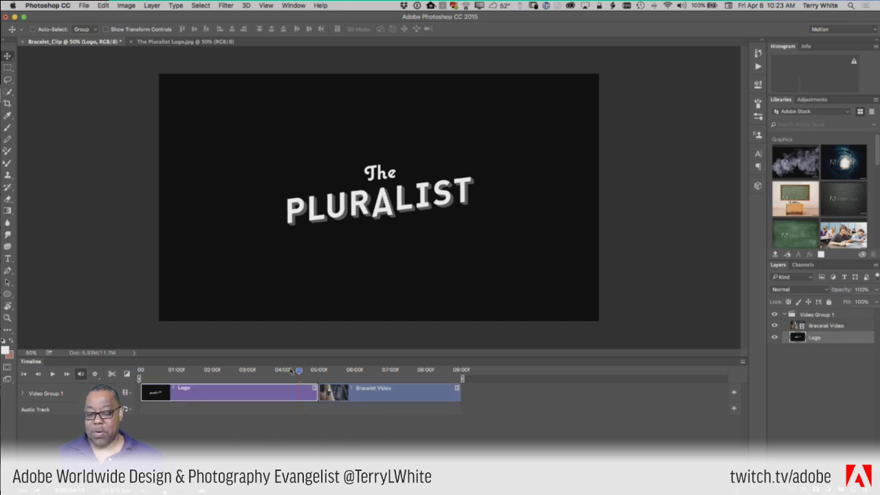
{"action": "left_click_drag", "start_coordinate": [298, 371], "coordinate": [140, 371]}
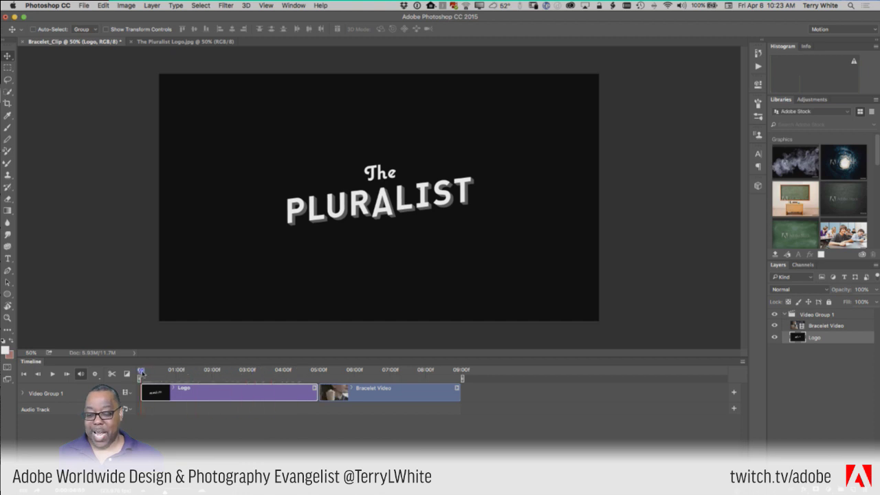
{"action": "key", "text": "space"}
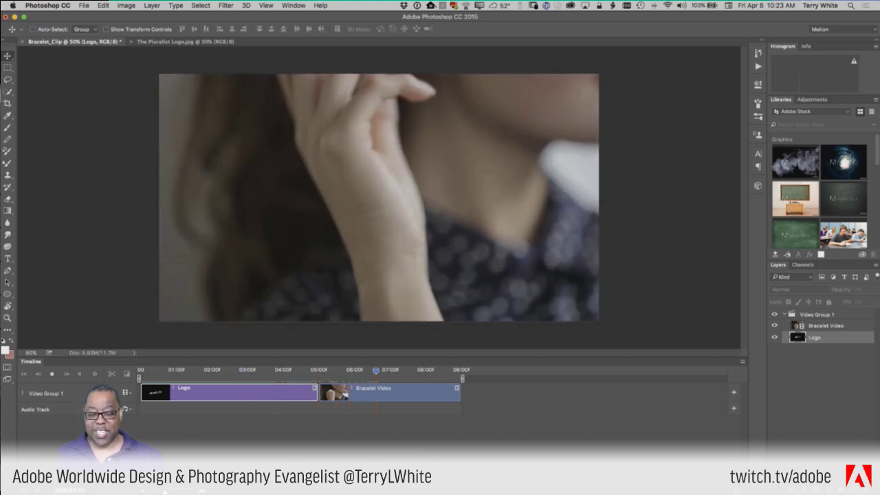
Step: Stop playback, trim the end of the Logo clip so it lasts 3 seconds, and return the playhead to the start
{"action": "key", "text": "space"}
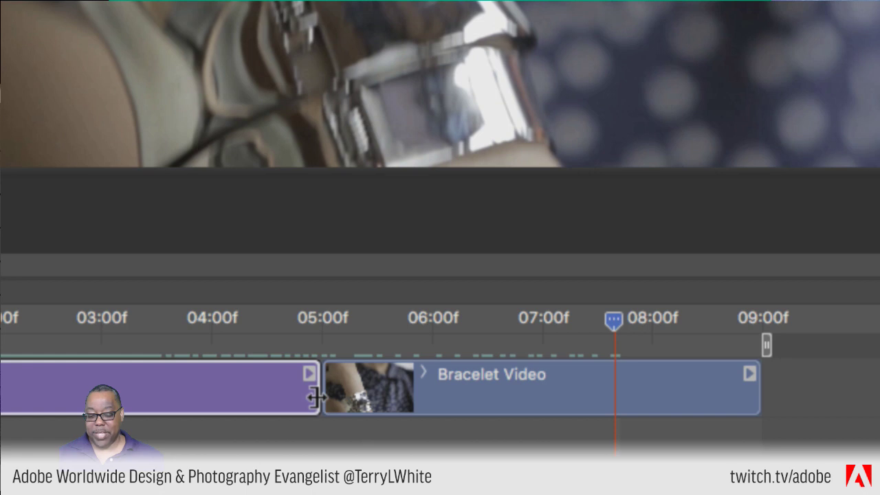
{"action": "left_click_drag", "start_coordinate": [316, 397], "coordinate": [101, 399]}
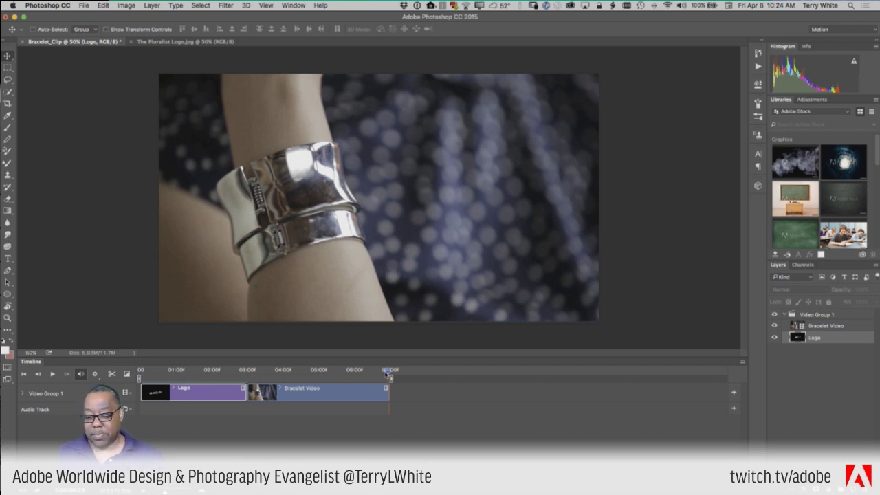
{"action": "left_click_drag", "start_coordinate": [389, 372], "coordinate": [137, 374]}
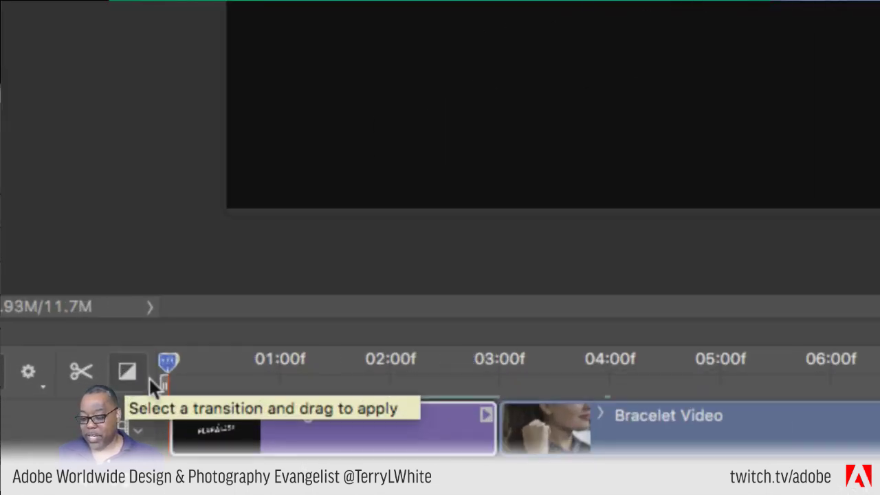
Step: Try a 1 s Fade transition at the start of the Logo clip and undo it
{"action": "left_click", "coordinate": [128, 372]}
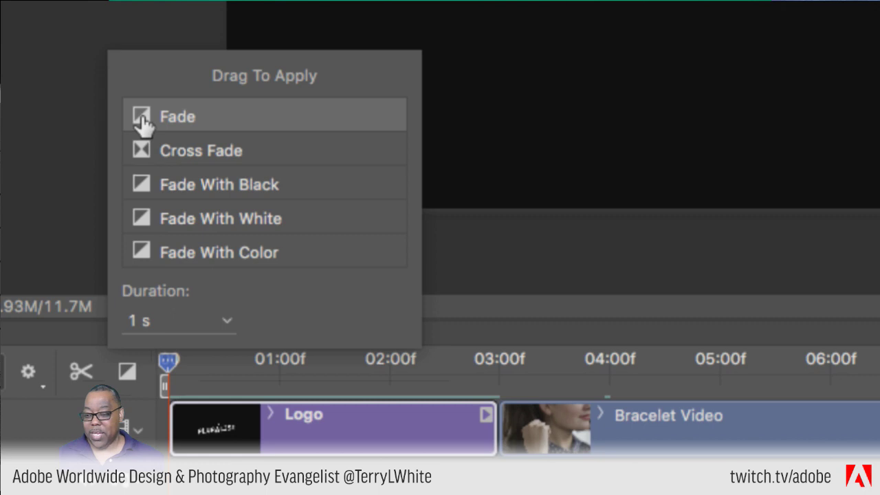
{"action": "left_click_drag", "start_coordinate": [142, 123], "coordinate": [191, 426]}
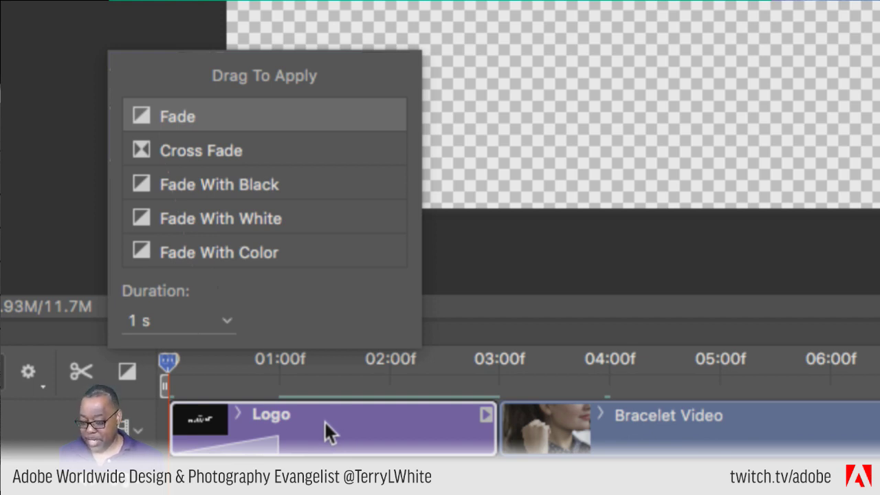
{"action": "left_click", "coordinate": [529, 307]}
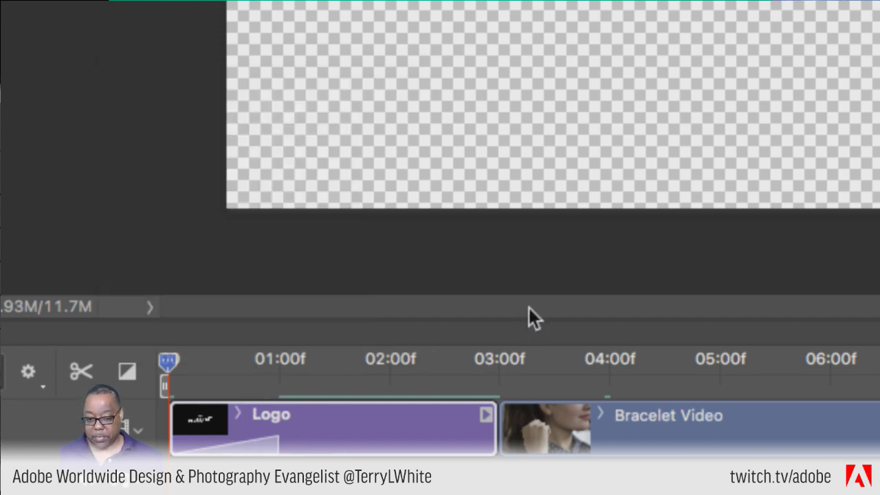
{"action": "key", "text": "super+z"}
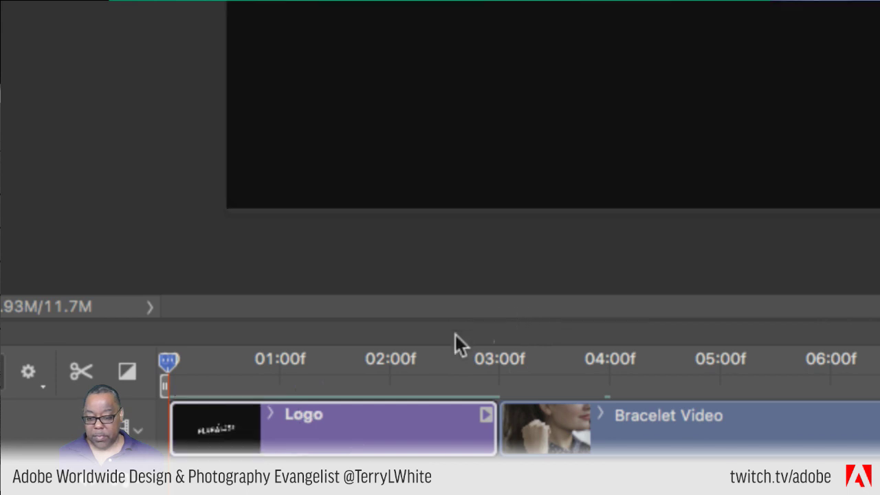
Step: Apply a 1 s Fade With Black transition to the start of the Logo clip and play the sequence
{"action": "left_click", "coordinate": [128, 375]}
{"action": "left_click_drag", "start_coordinate": [142, 187], "coordinate": [247, 432]}
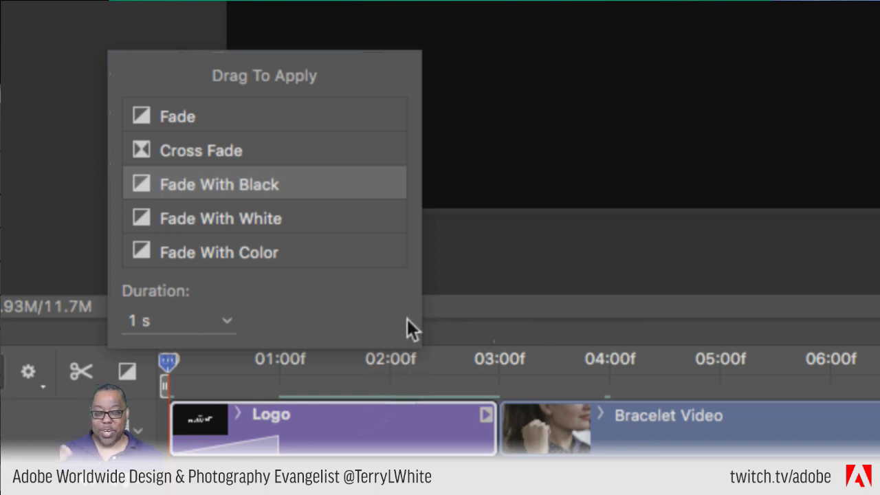
{"action": "left_click", "coordinate": [446, 311]}
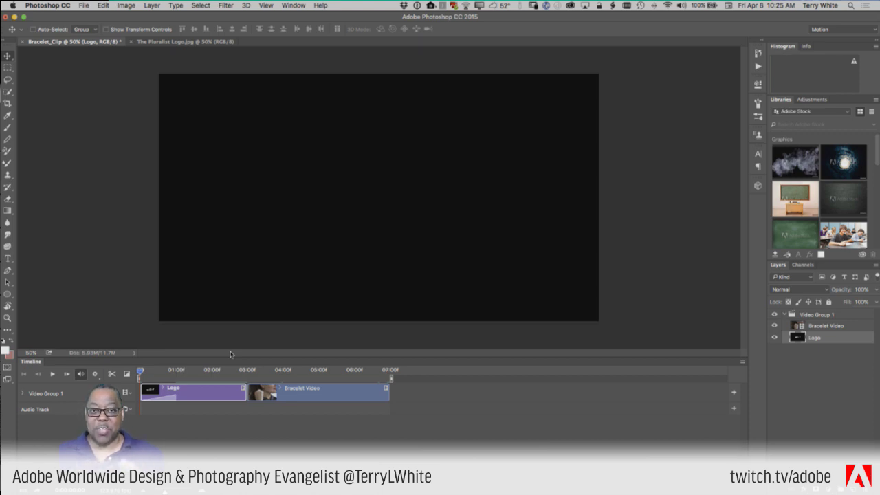
{"action": "left_click", "coordinate": [236, 428]}
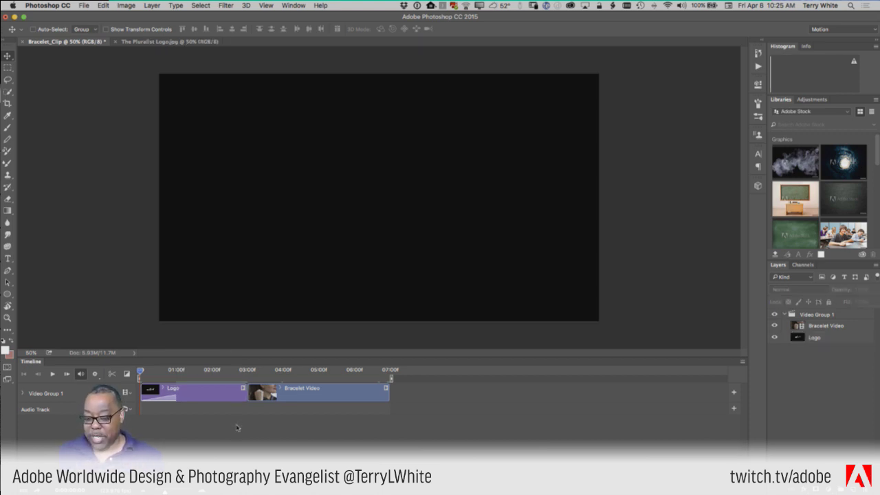
{"action": "key", "text": "space"}
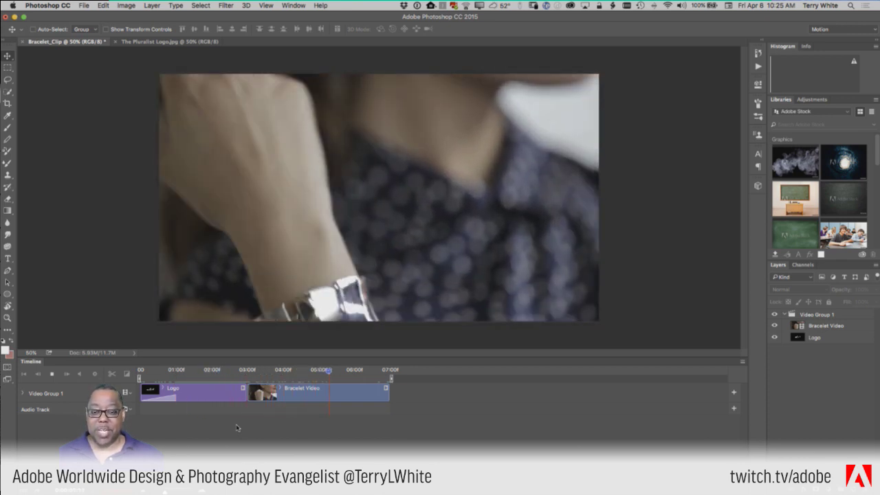
{"action": "key", "text": "space"}
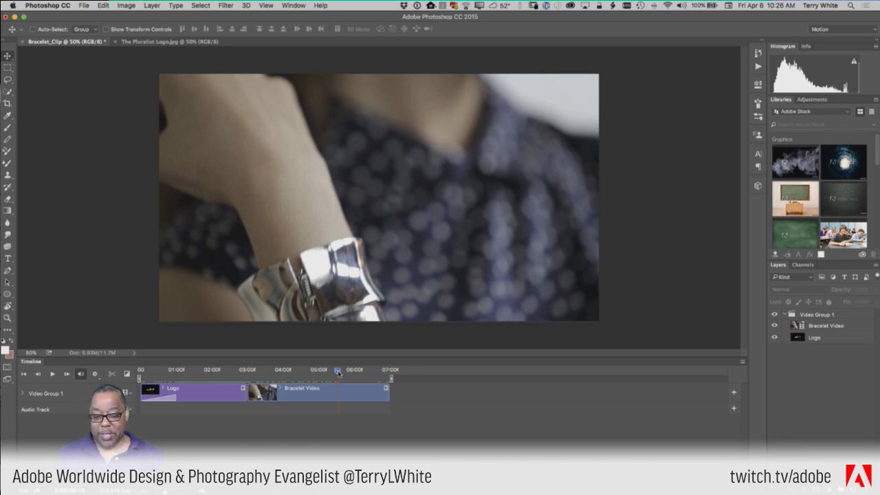
Step: Add all three images from the Stills folder, the FirePic, Sitting and PinkDress JPGs, as media in Video Group 1
{"action": "left_click_drag", "start_coordinate": [339, 370], "coordinate": [393, 374]}
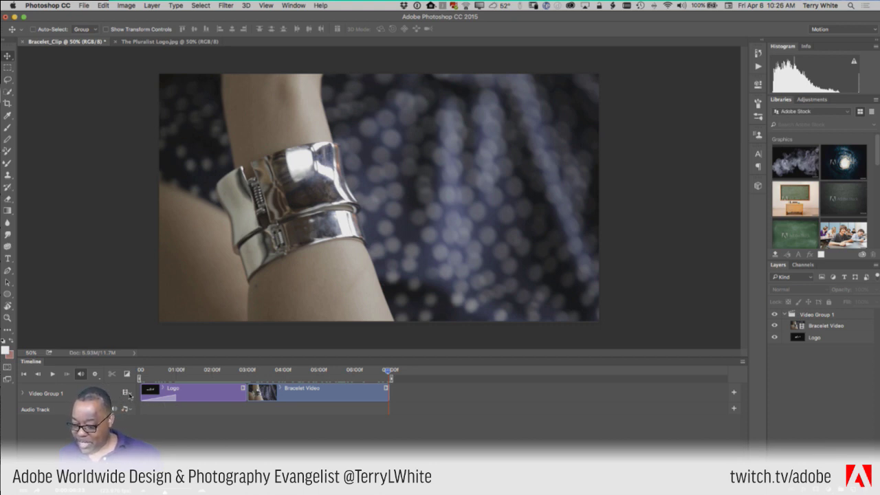
{"action": "left_click", "coordinate": [129, 397]}
{"action": "left_click", "coordinate": [152, 397]}
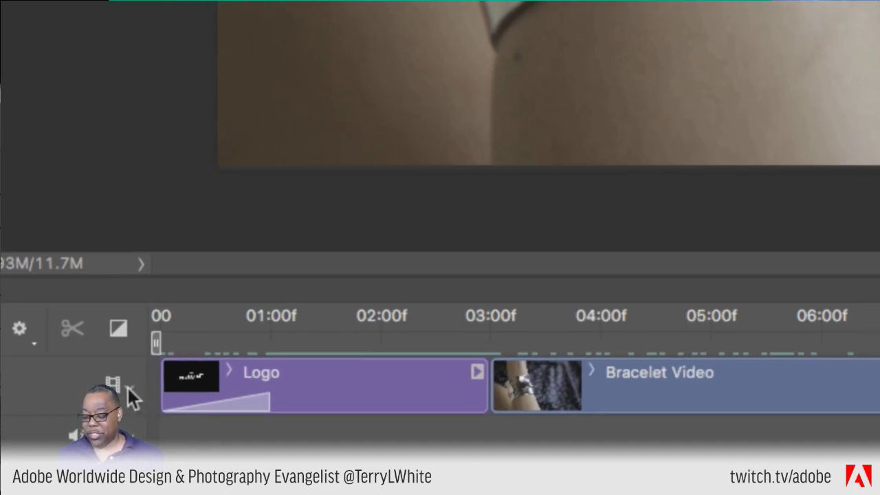
{"action": "left_click", "coordinate": [128, 388]}
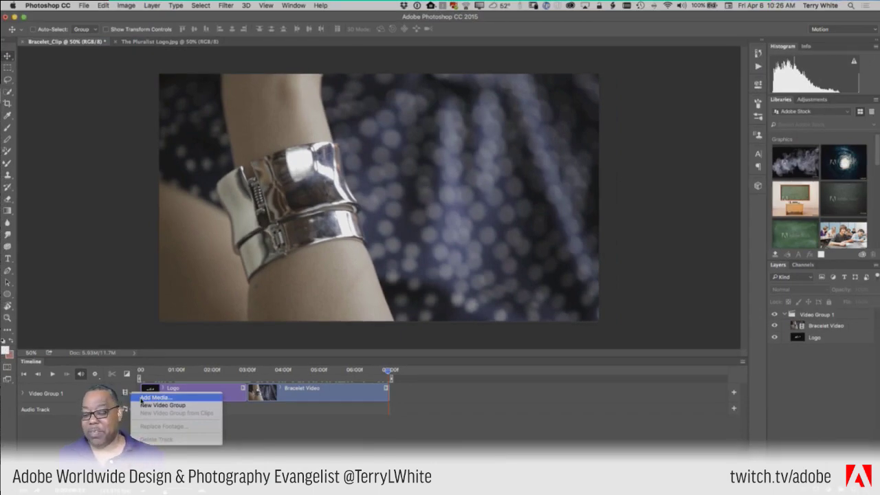
{"action": "left_click", "coordinate": [141, 398]}
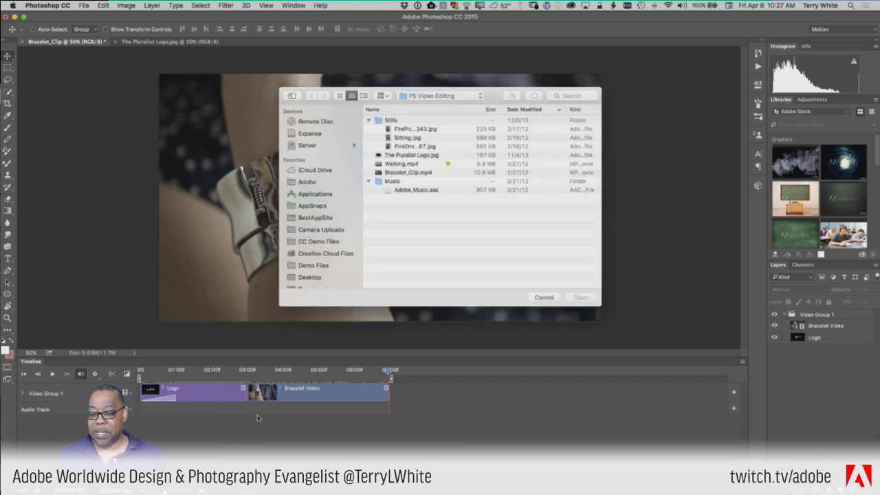
{"action": "left_click", "coordinate": [412, 129]}
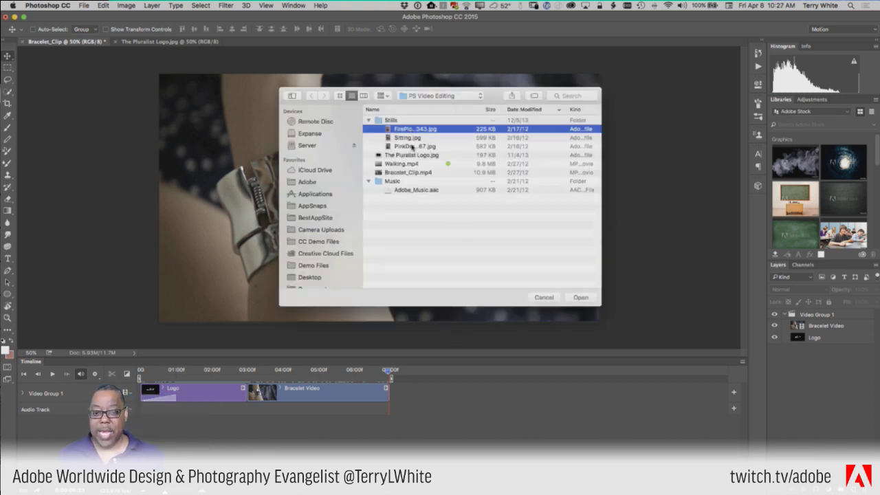
{"action": "left_click", "coordinate": [414, 147], "text": "shift"}
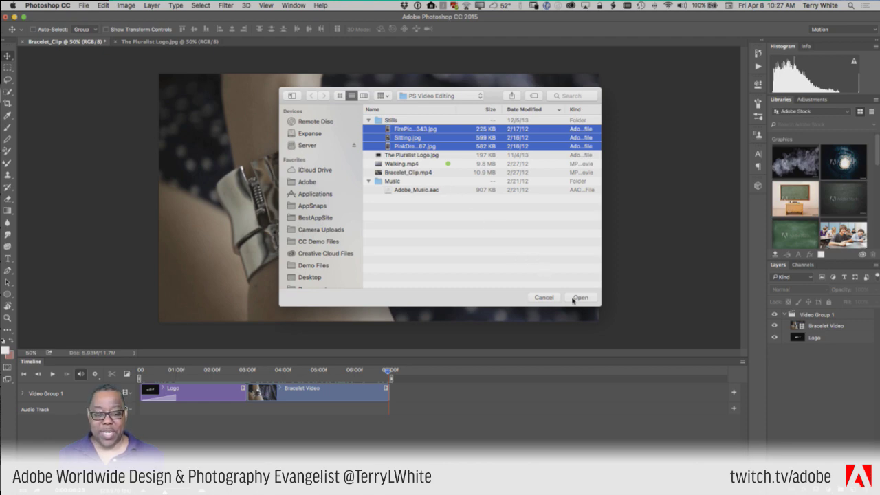
{"action": "key", "text": "Return"}
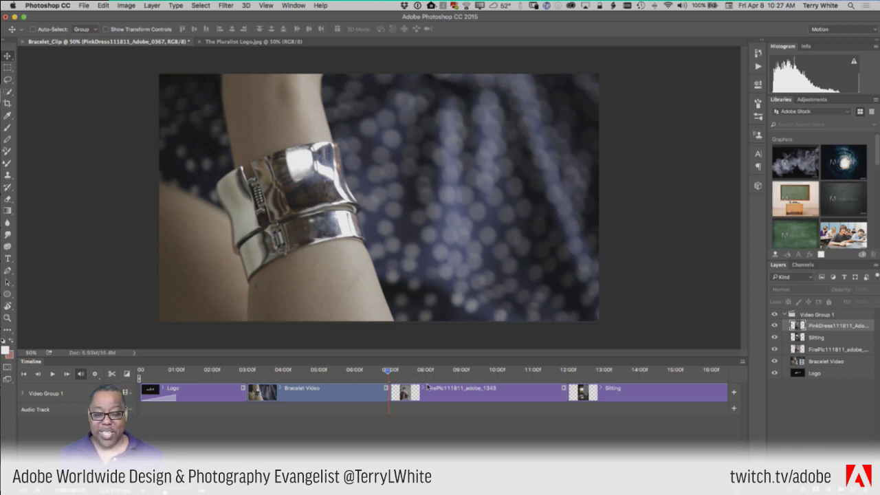
Step: Move the Sitting, FirePic and PinkDress stills out of Video Group 1 onto separate tracks, stacked to start together at about 07:00f
{"action": "left_click_drag", "start_coordinate": [391, 372], "coordinate": [623, 377]}
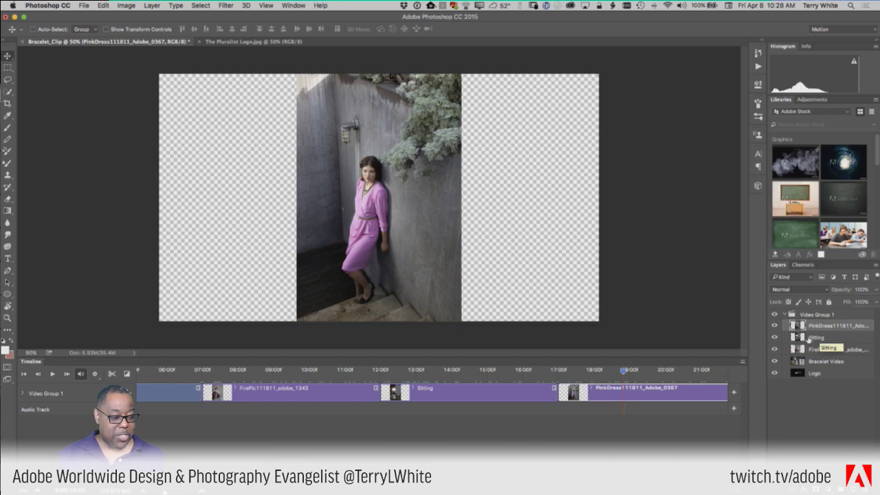
{"action": "left_click", "coordinate": [415, 374]}
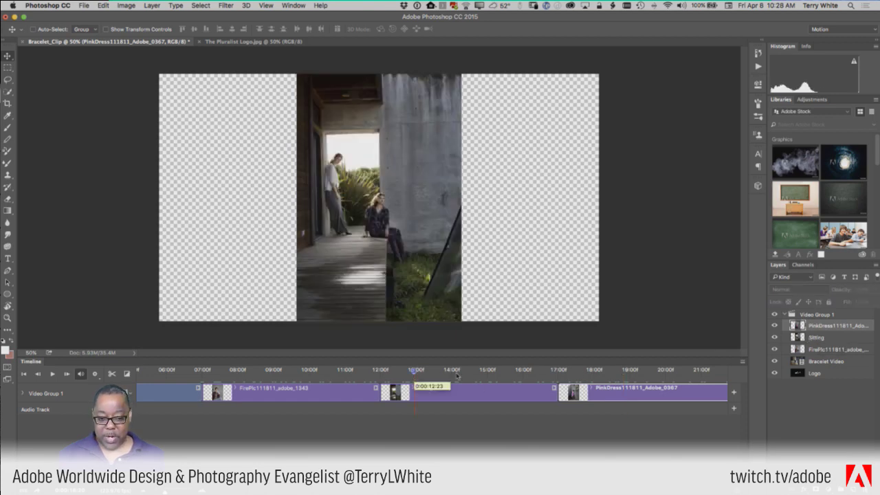
{"action": "left_click", "coordinate": [575, 373]}
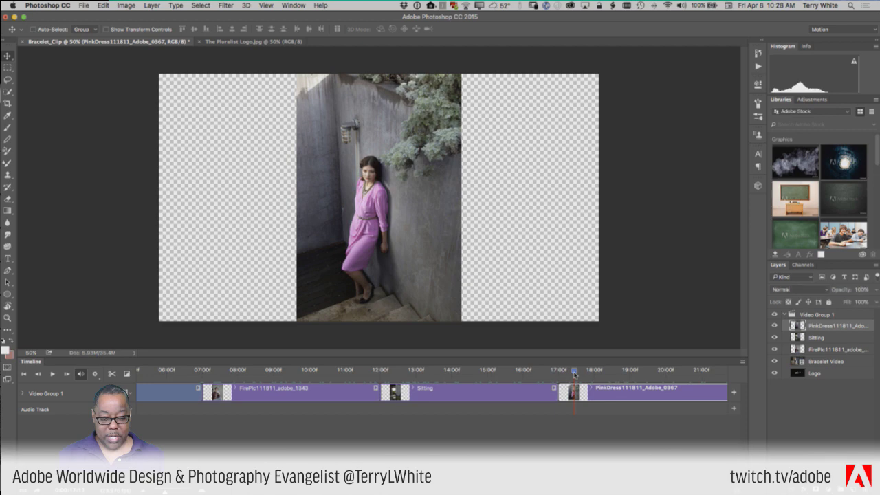
{"action": "left_click", "coordinate": [338, 373]}
{"action": "left_click", "coordinate": [440, 374]}
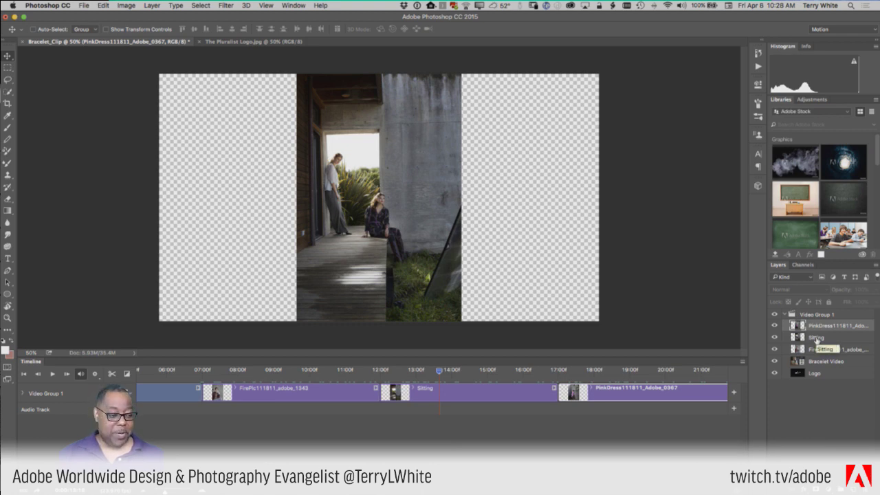
{"action": "left_click_drag", "start_coordinate": [816, 340], "coordinate": [816, 310]}
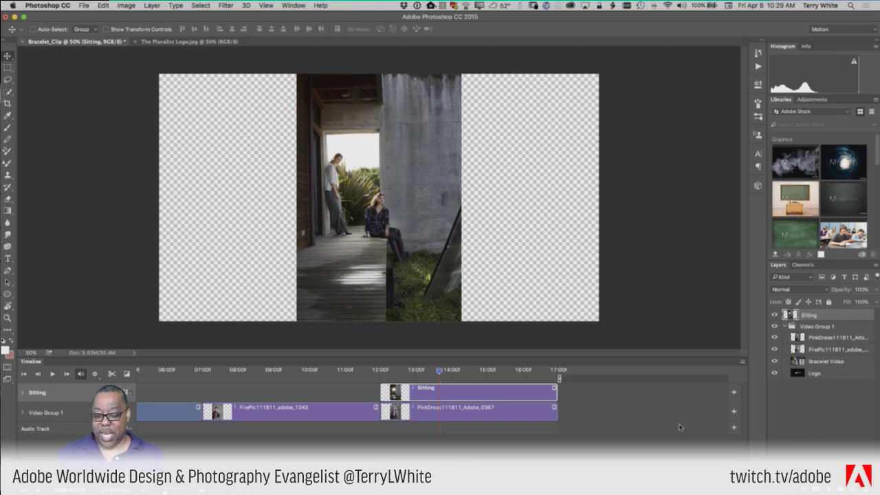
{"action": "scroll", "coordinate": [680, 428], "scroll_direction": "left", "scroll_amount": 5}
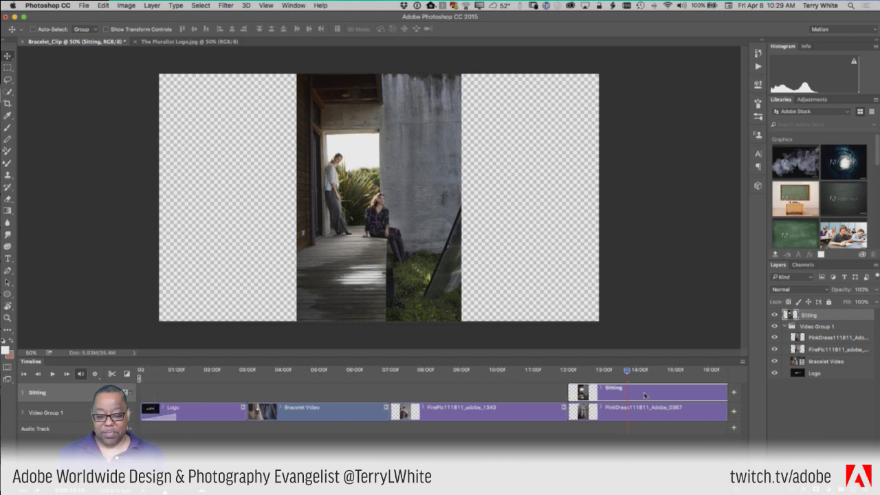
{"action": "left_click_drag", "start_coordinate": [627, 393], "coordinate": [457, 392]}
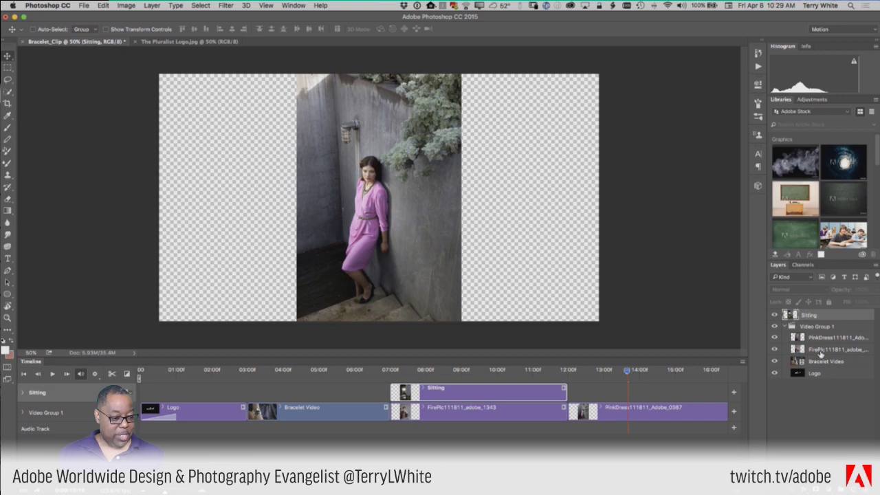
{"action": "left_click_drag", "start_coordinate": [820, 354], "coordinate": [819, 313]}
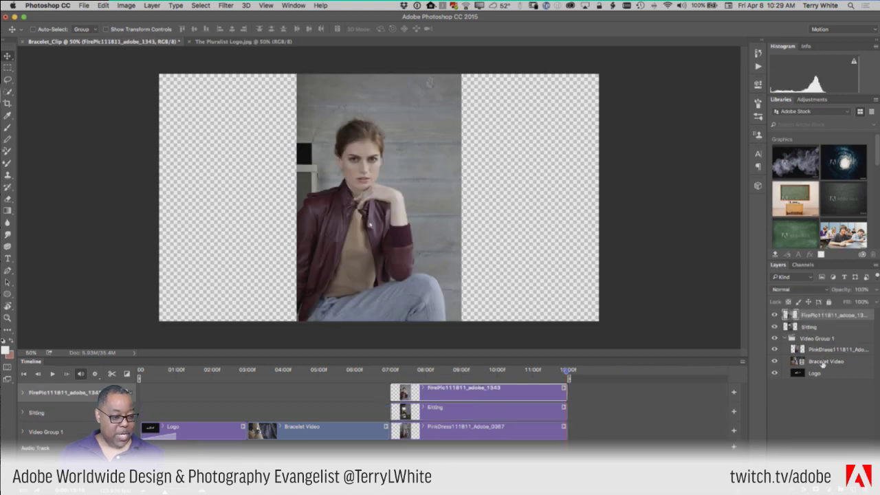
{"action": "left_click_drag", "start_coordinate": [820, 353], "coordinate": [819, 310]}
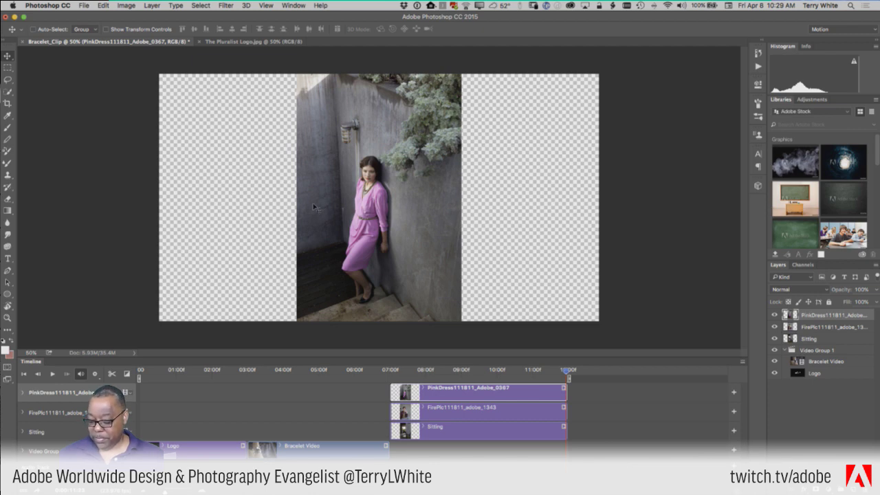
Step: Arrange the stills side by side, with PinkDress at the frame's right edge, Sitting at its left edge and FirePic centred on the topmost layer
{"action": "left_click_drag", "start_coordinate": [347, 220], "coordinate": [485, 220]}
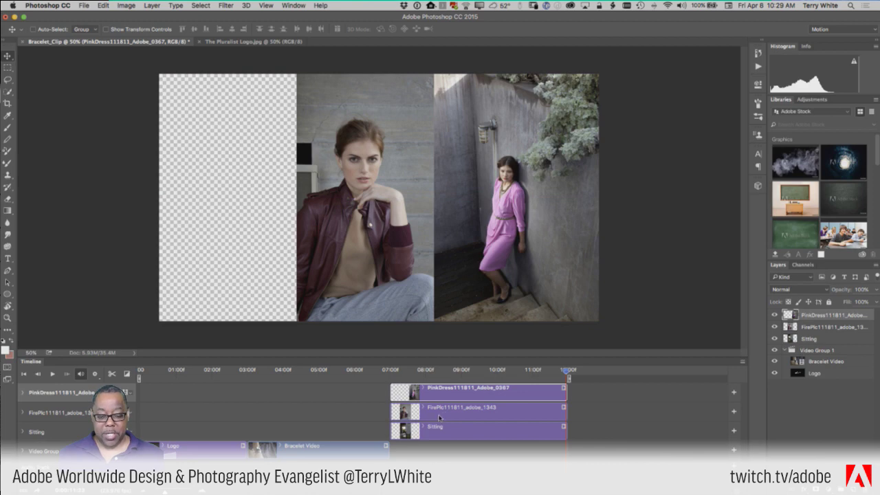
{"action": "left_click_drag", "start_coordinate": [438, 417], "coordinate": [441, 383]}
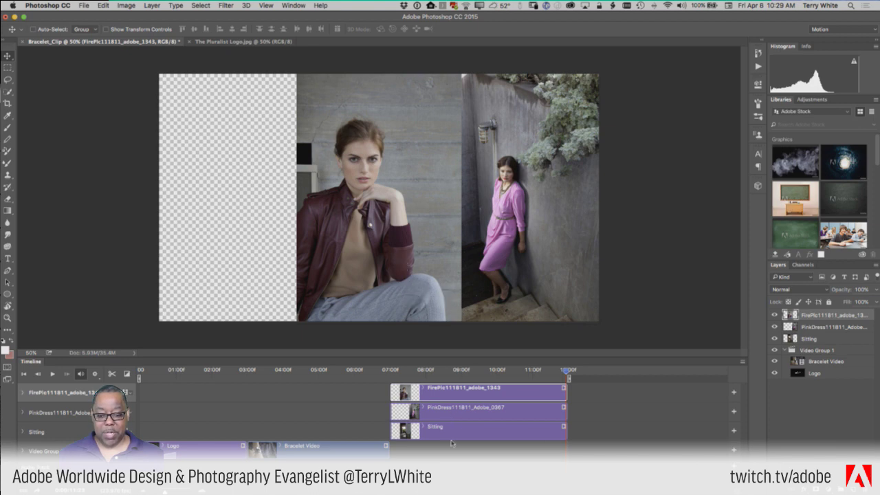
{"action": "left_click", "coordinate": [443, 435]}
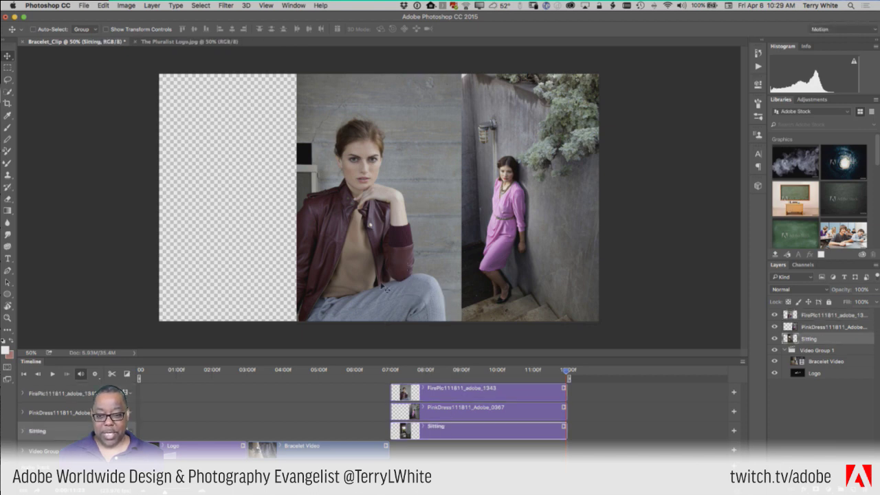
{"action": "left_click_drag", "start_coordinate": [394, 273], "coordinate": [257, 273]}
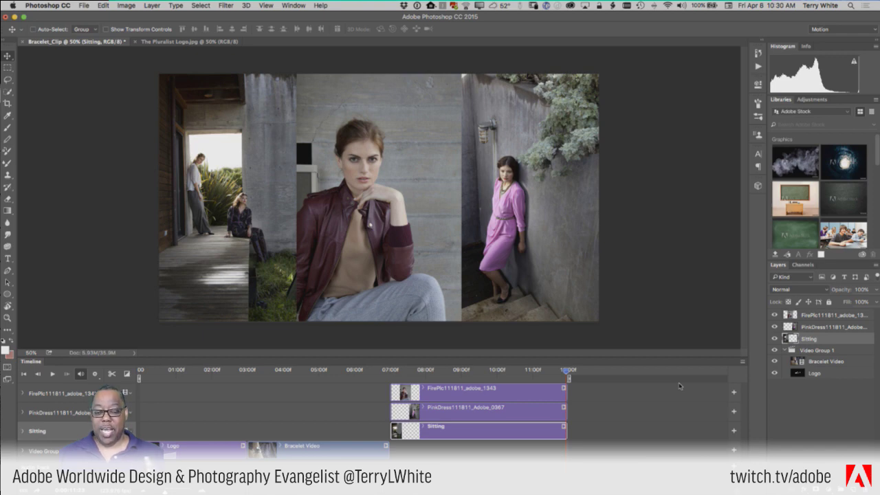
Step: Play from the end of the bracelet video through the three stills and return the playhead to the start of the stills
{"action": "left_click", "coordinate": [371, 374]}
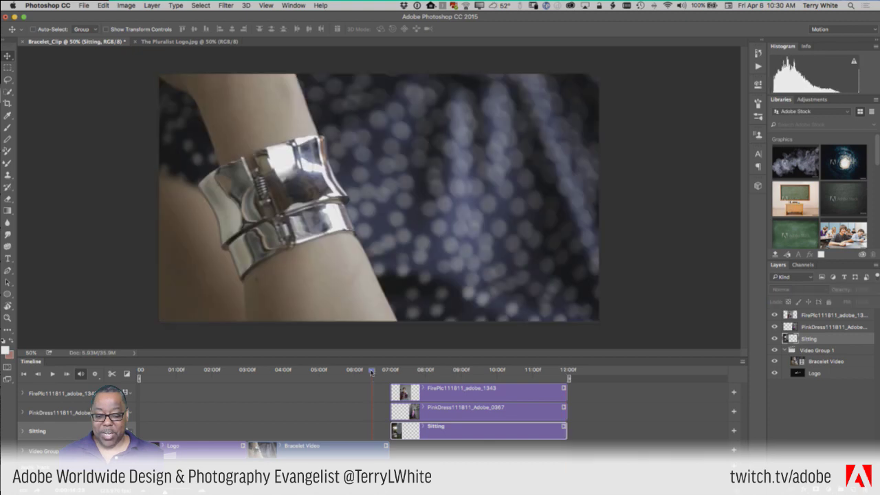
{"action": "key", "text": "space"}
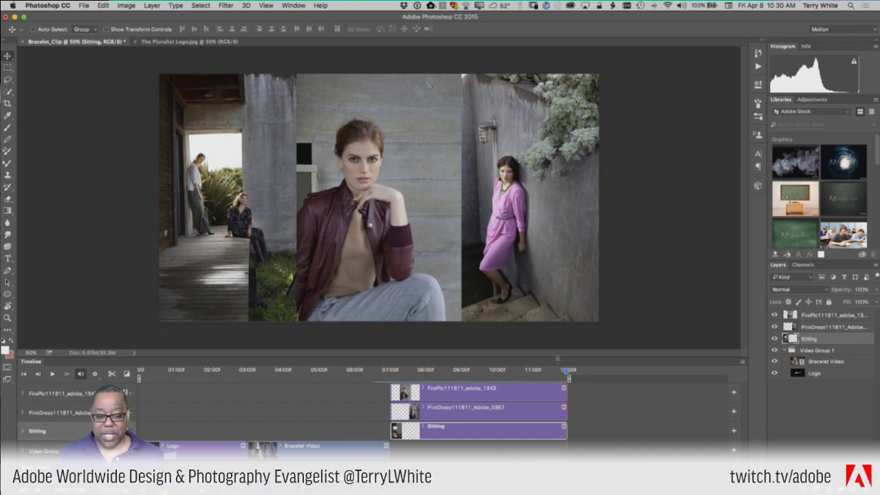
{"action": "left_click_drag", "start_coordinate": [565, 370], "coordinate": [394, 377]}
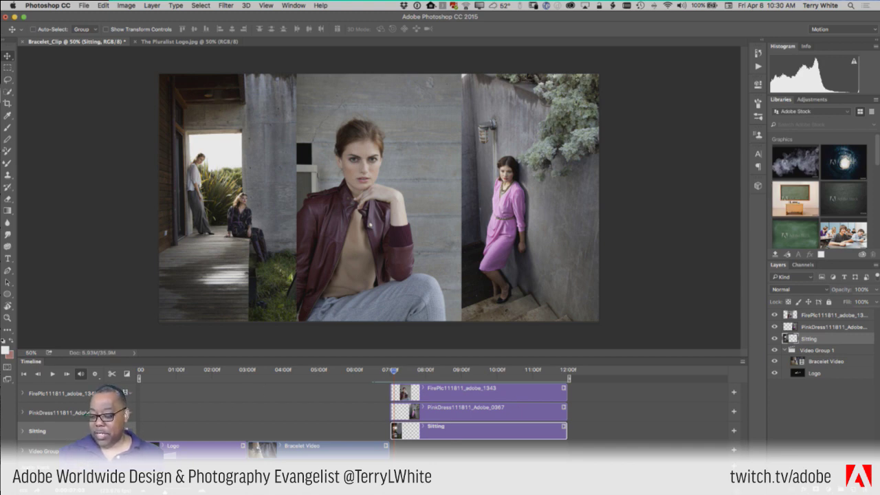
Step: Expand the Sitting track in the timeline to show its animation properties
{"action": "left_click", "coordinate": [128, 431]}
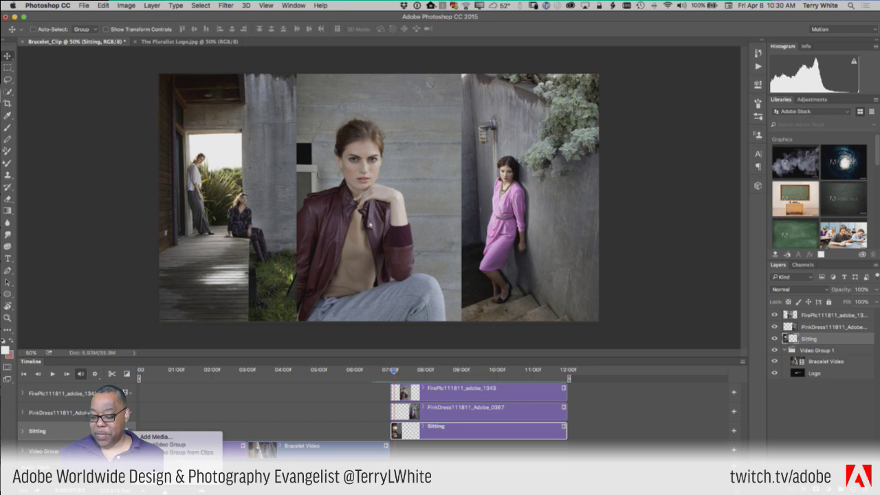
{"action": "left_click", "coordinate": [173, 427]}
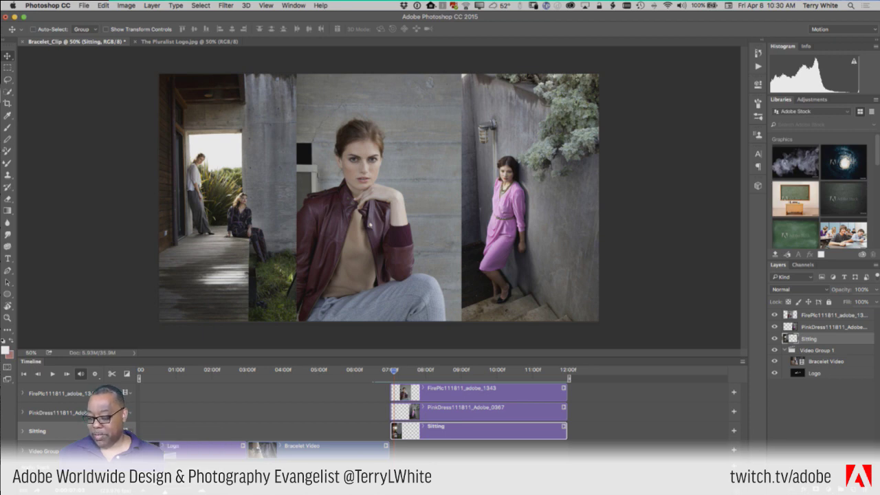
{"action": "left_click", "coordinate": [22, 432]}
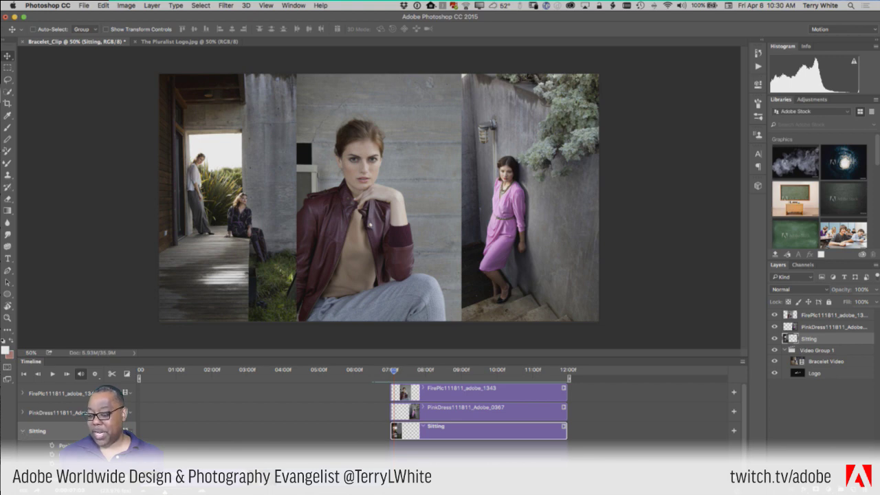
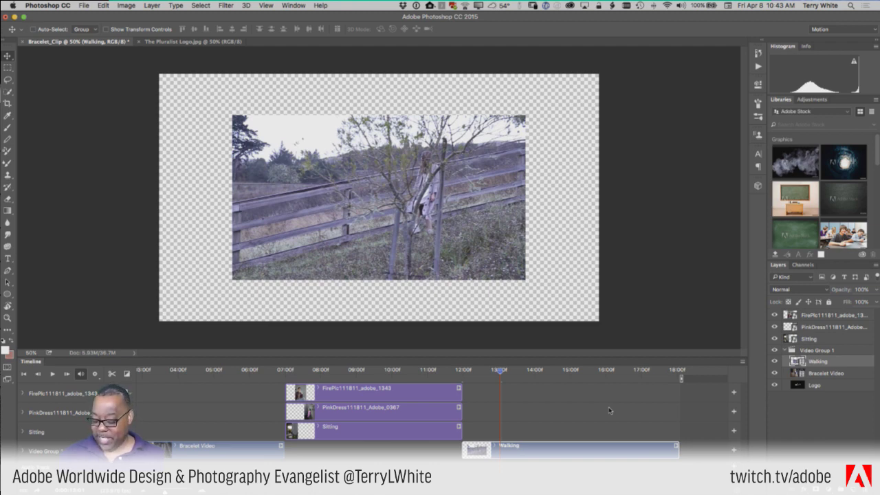
Step: Convert the Walking video layer to a smart object and scale it proportionally to about 151% so it fills the frame
{"action": "key", "text": "super"}
{"action": "key", "text": "super+t"}
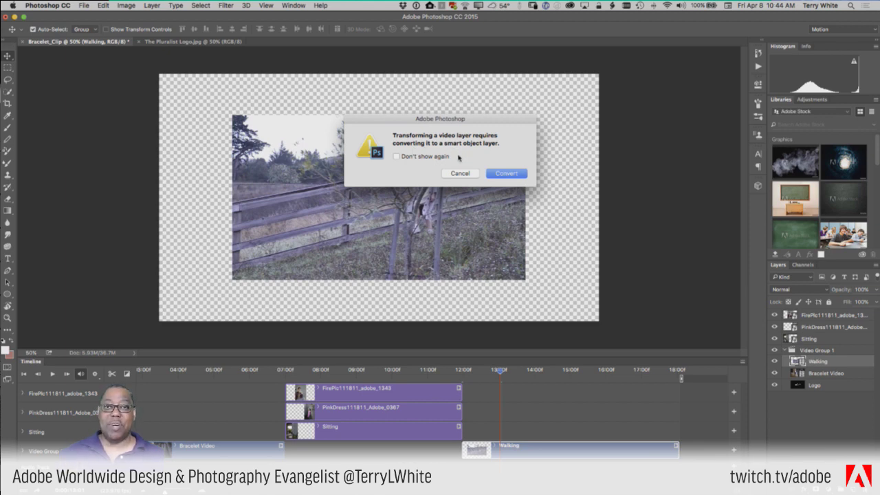
{"action": "left_click", "coordinate": [503, 176]}
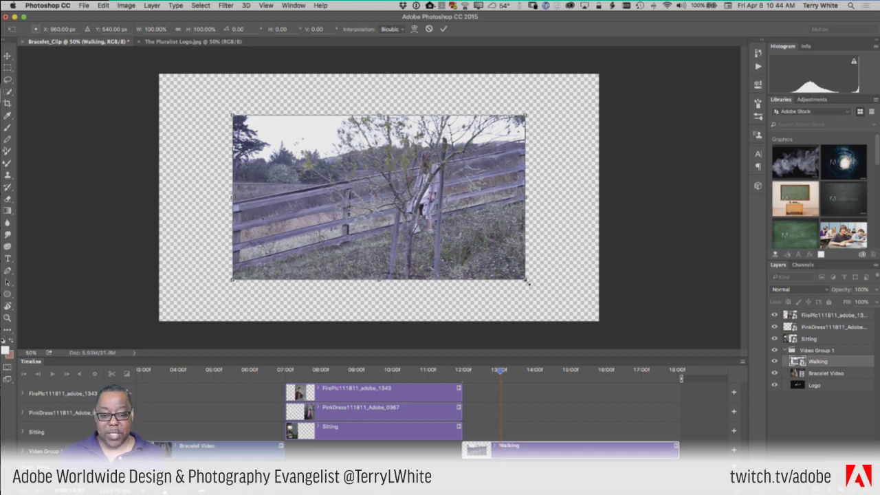
{"action": "left_click_drag", "start_coordinate": [526, 281], "coordinate": [595, 336]}
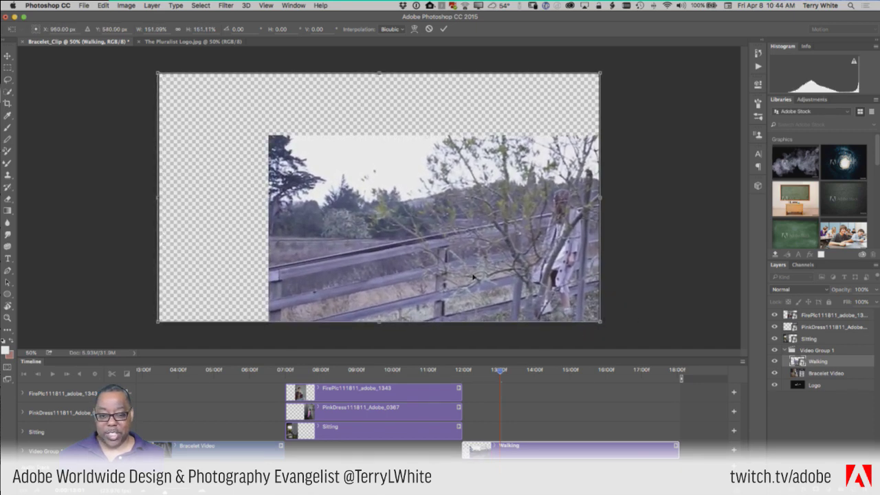
{"action": "left_click_drag", "start_coordinate": [473, 277], "coordinate": [364, 213]}
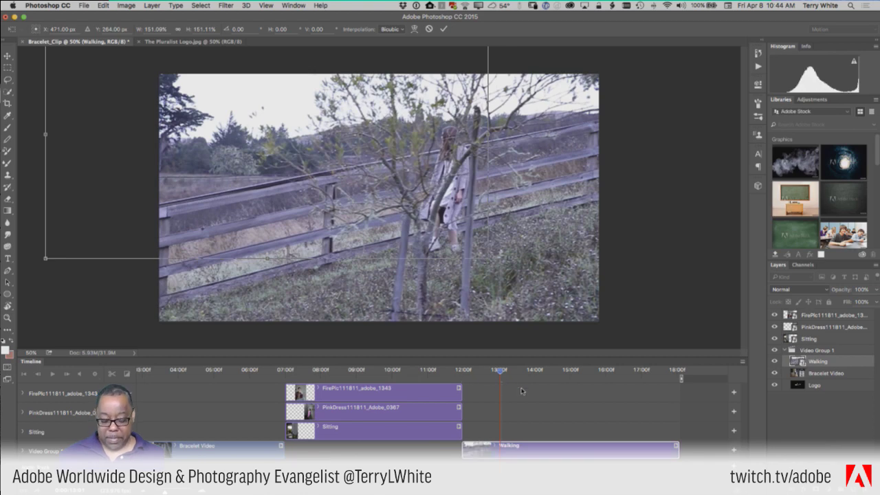
{"action": "key", "text": "Return"}
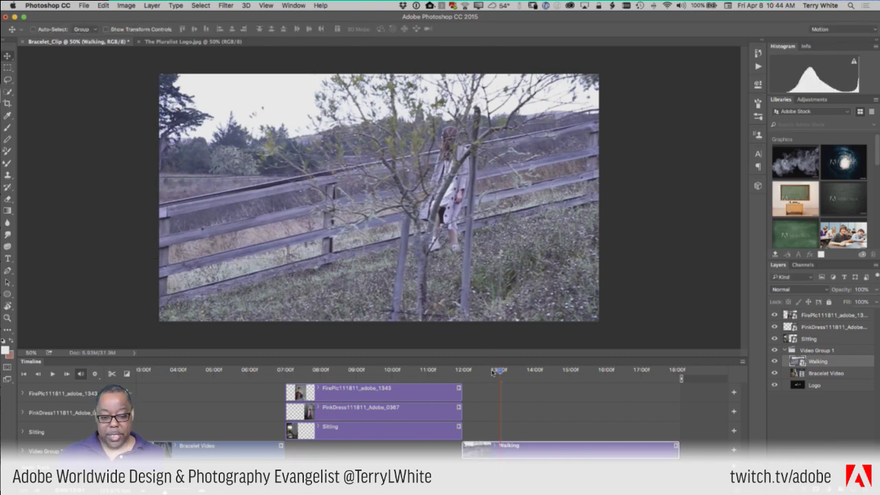
Step: Play from the end of the stills through the Walking clip, replay it, and stop a little after 15:00f
{"action": "left_click_drag", "start_coordinate": [493, 372], "coordinate": [456, 377]}
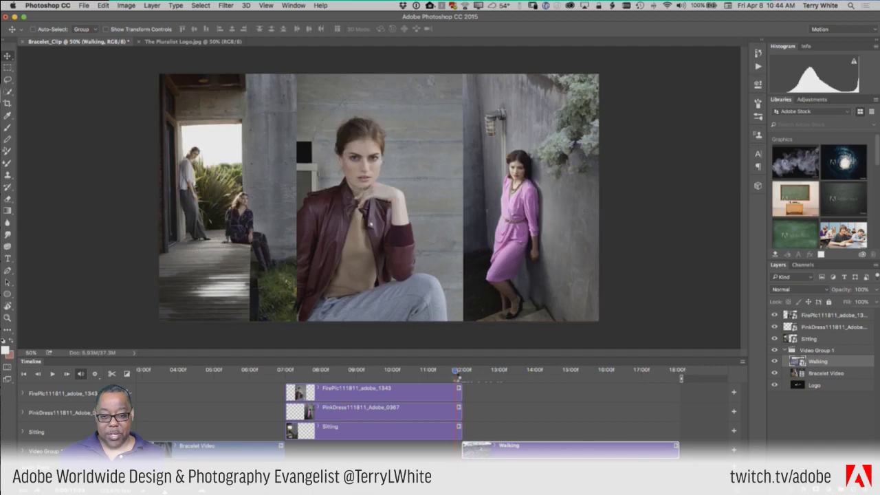
{"action": "key", "text": "space"}
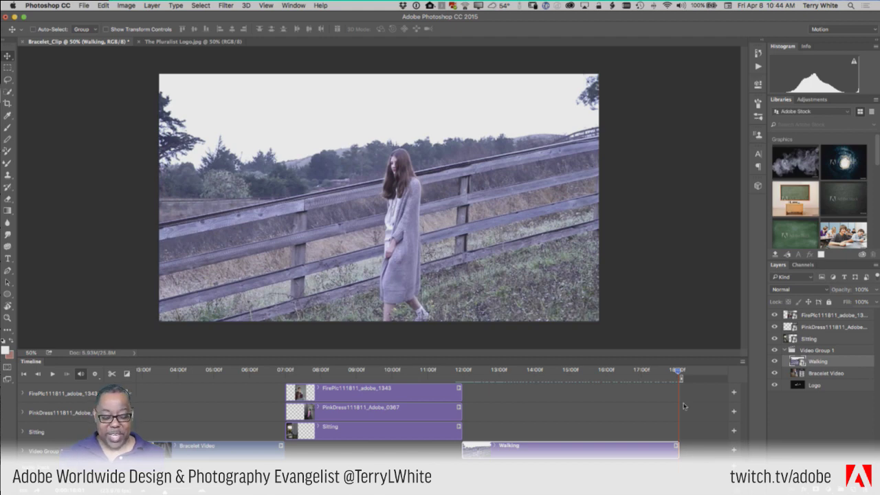
{"action": "left_click_drag", "start_coordinate": [680, 376], "coordinate": [461, 392]}
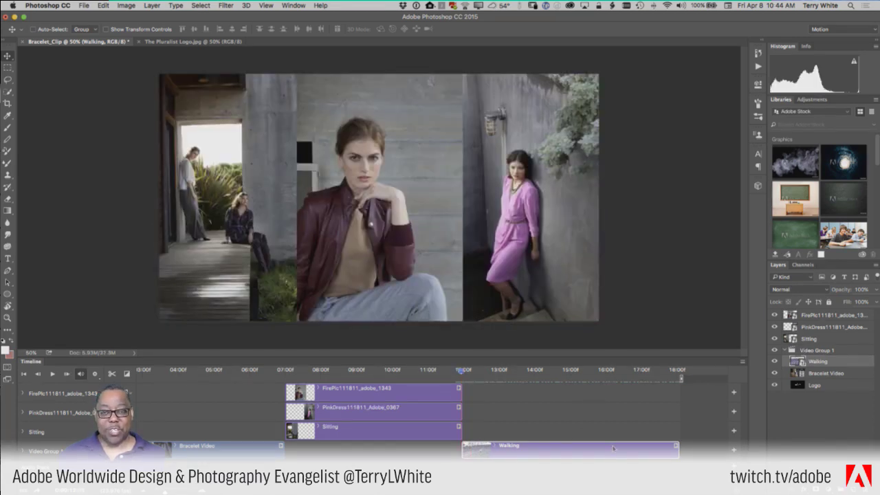
{"action": "key", "text": "space"}
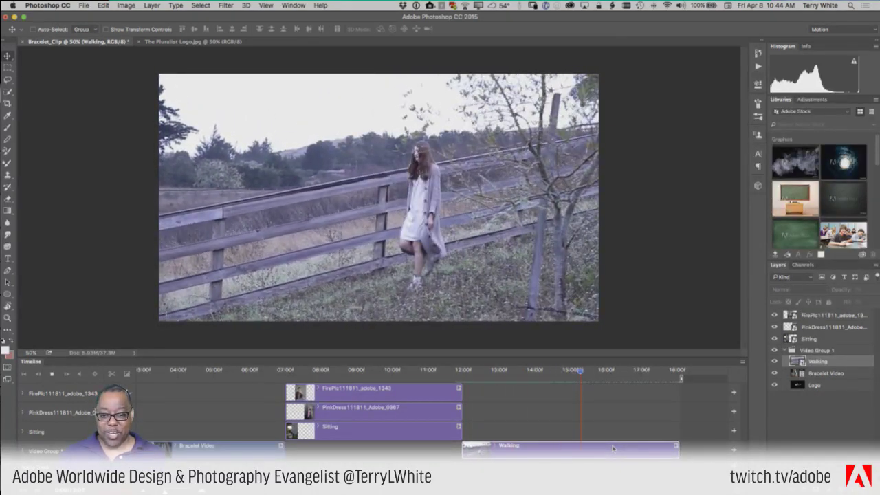
{"action": "key", "text": "space"}
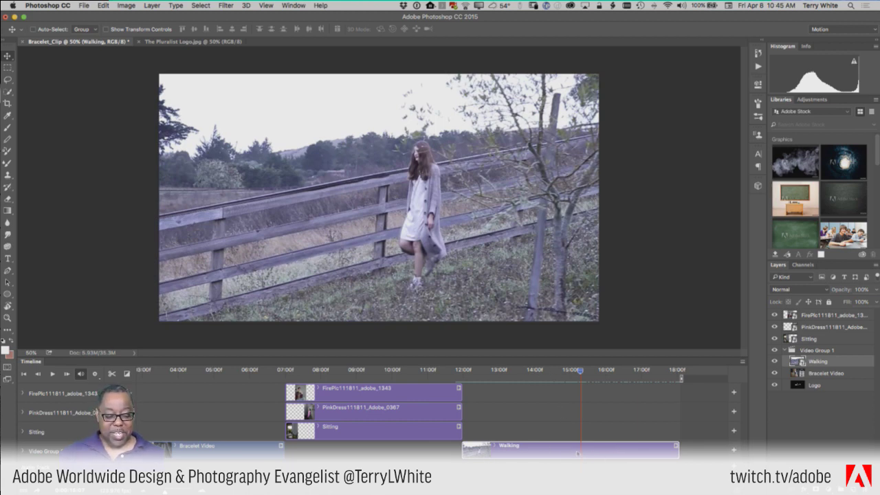
Step: Trim the Walking clip's start to about 15:00f and move the shortened clip back to begin at 12:00f, where the stills end
{"action": "left_click", "coordinate": [577, 371]}
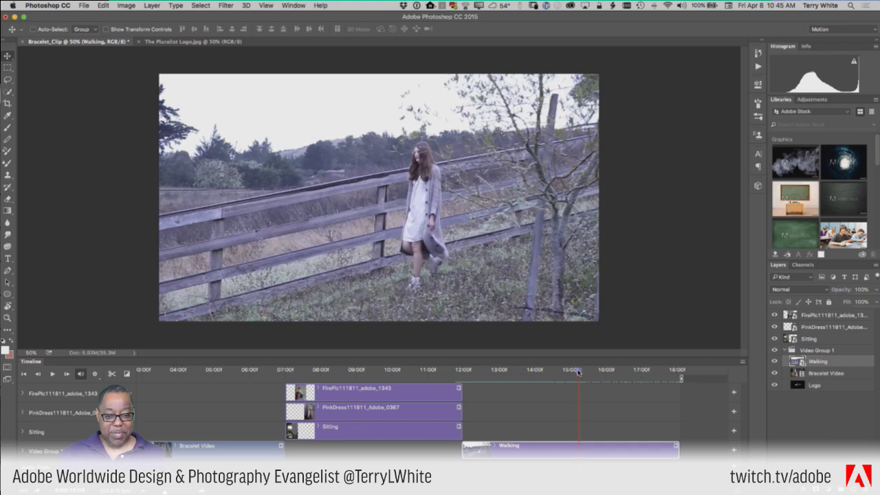
{"action": "left_click_drag", "start_coordinate": [577, 371], "coordinate": [572, 371]}
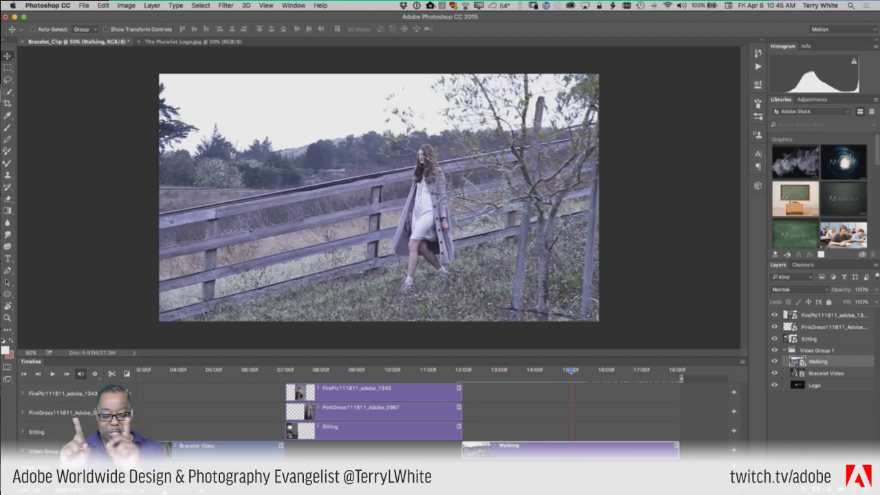
{"action": "left_click_drag", "start_coordinate": [463, 451], "coordinate": [568, 450]}
{"action": "left_click_drag", "start_coordinate": [627, 451], "coordinate": [514, 450]}
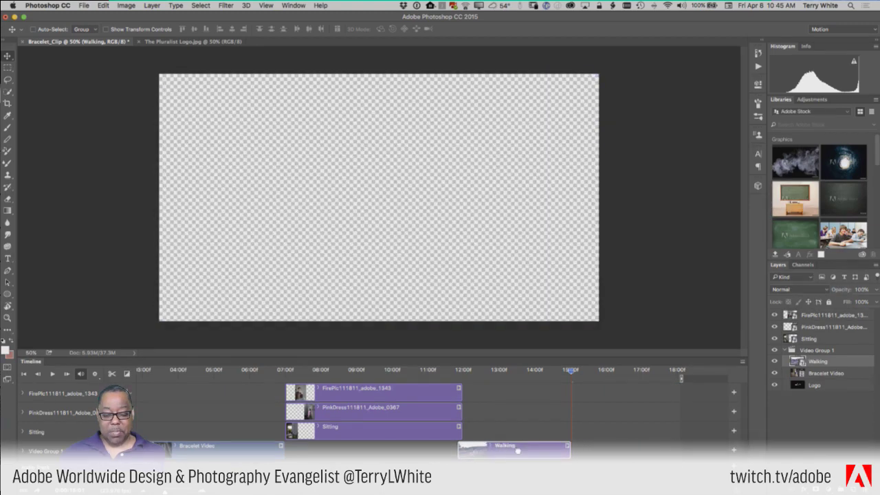
{"action": "left_click", "coordinate": [463, 370]}
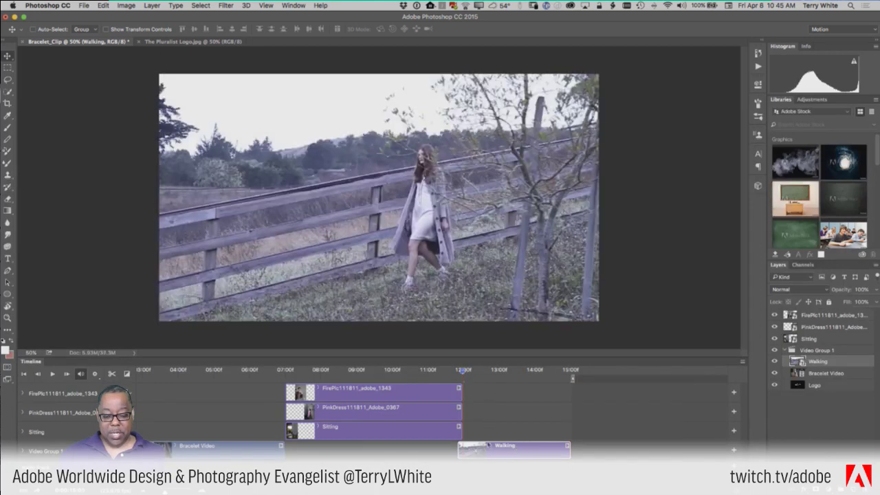
{"action": "left_click_drag", "start_coordinate": [484, 450], "coordinate": [489, 451]}
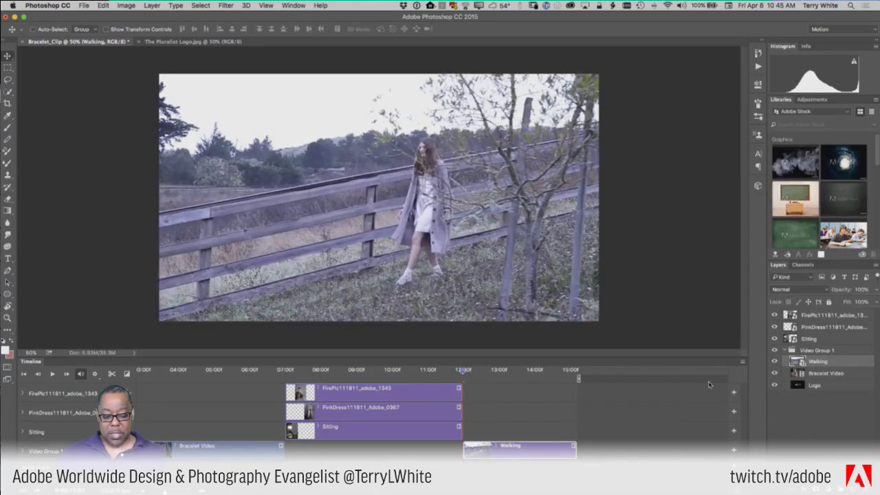
Step: Play from just before the stills end into the trimmed Walking clip and stop near 14:00f
{"action": "left_click_drag", "start_coordinate": [466, 376], "coordinate": [452, 372]}
{"action": "key", "text": "space"}
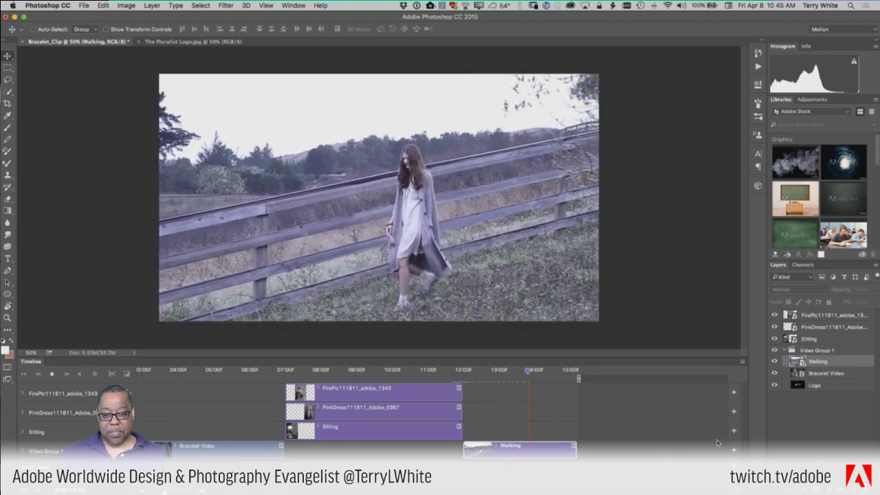
{"action": "key", "text": "space"}
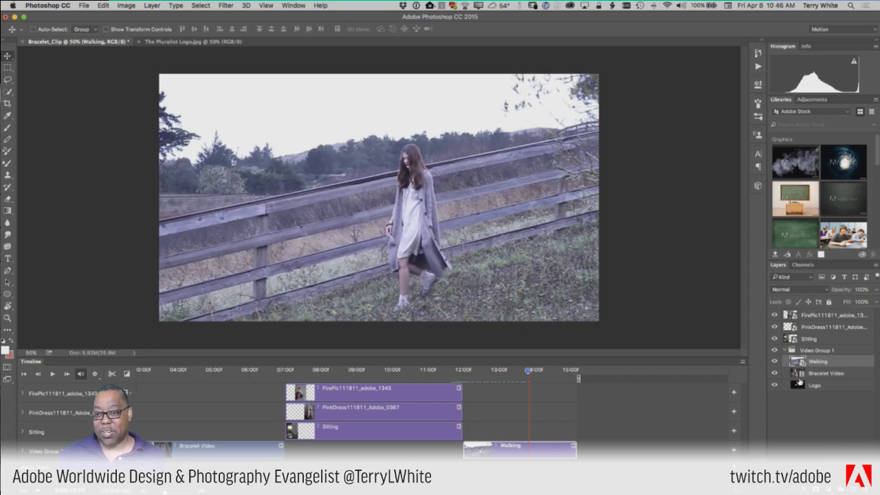
Step: Apply the Find Edges stylize filter to the Walking smart object
{"action": "left_click", "coordinate": [226, 7]}
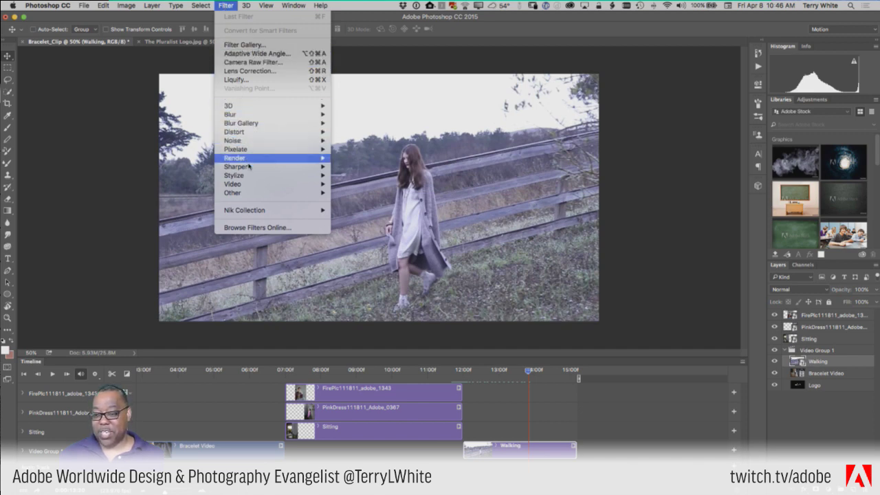
{"action": "mouse_move", "coordinate": [247, 178]}
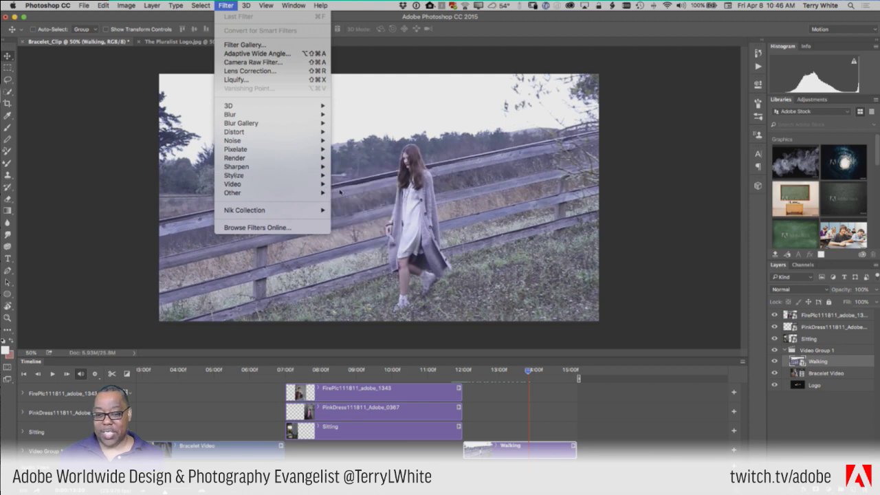
{"action": "left_click", "coordinate": [349, 204]}
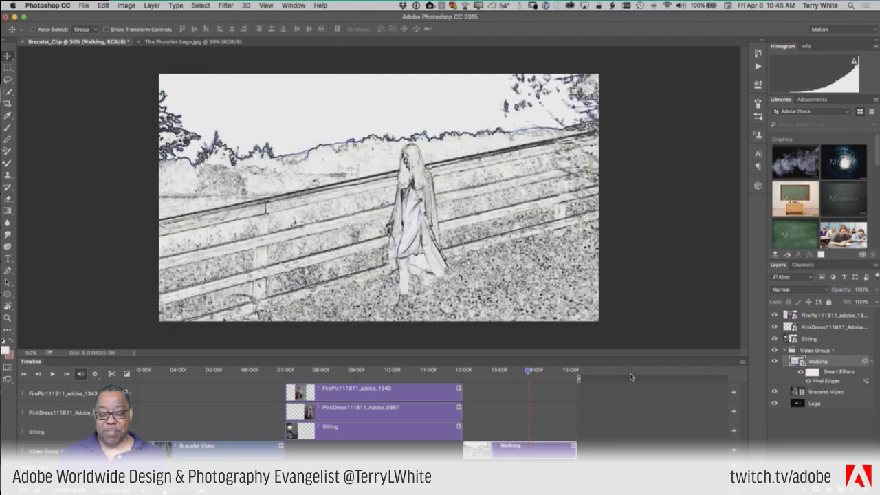
Step: Play from the last part of the stills through the filtered Walking clip twice, and scrub across the clip
{"action": "left_click", "coordinate": [442, 374]}
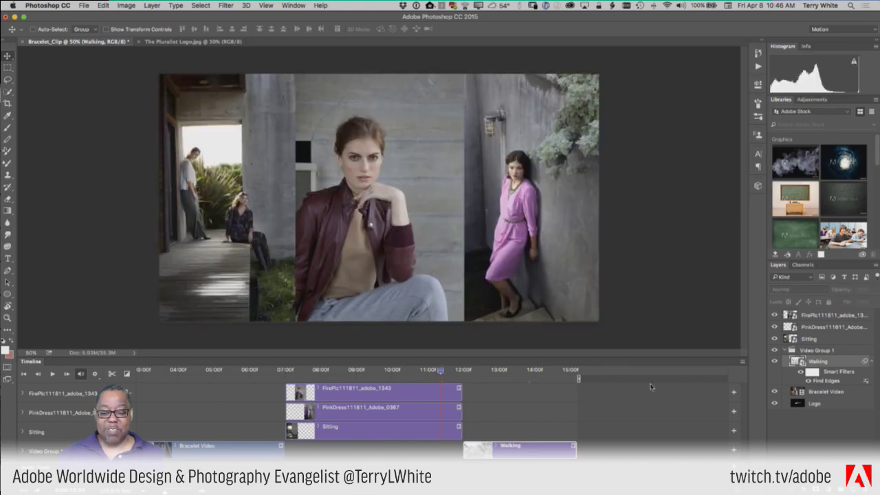
{"action": "key", "text": "space"}
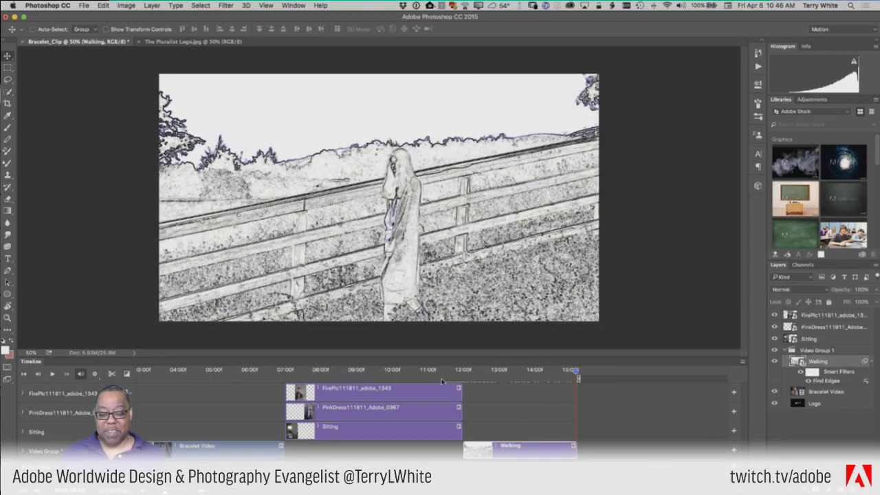
{"action": "left_click", "coordinate": [444, 371]}
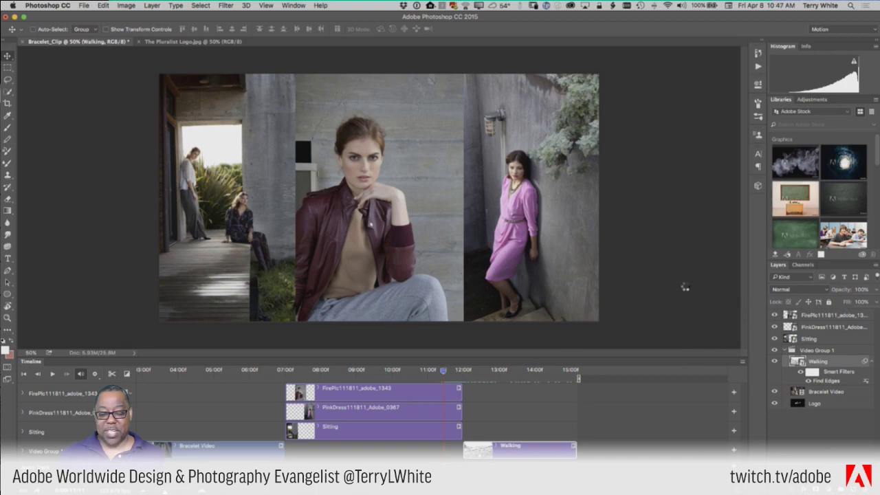
{"action": "key", "text": "space"}
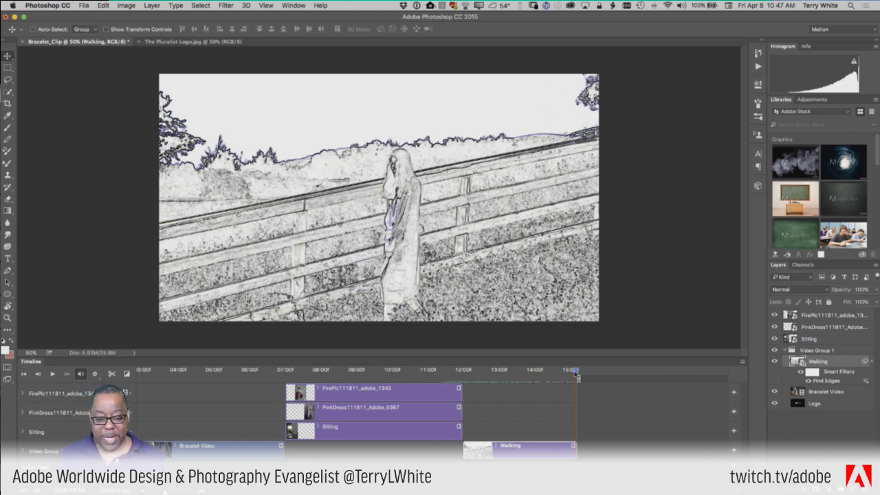
{"action": "mouse_move", "coordinate": [557, 373]}
{"action": "left_mouse_down"}
{"action": "mouse_move", "coordinate": [235, 383]}
{"action": "mouse_move", "coordinate": [493, 375]}
{"action": "left_mouse_up"}
{"action": "left_click_drag", "start_coordinate": [562, 378], "coordinate": [577, 378]}
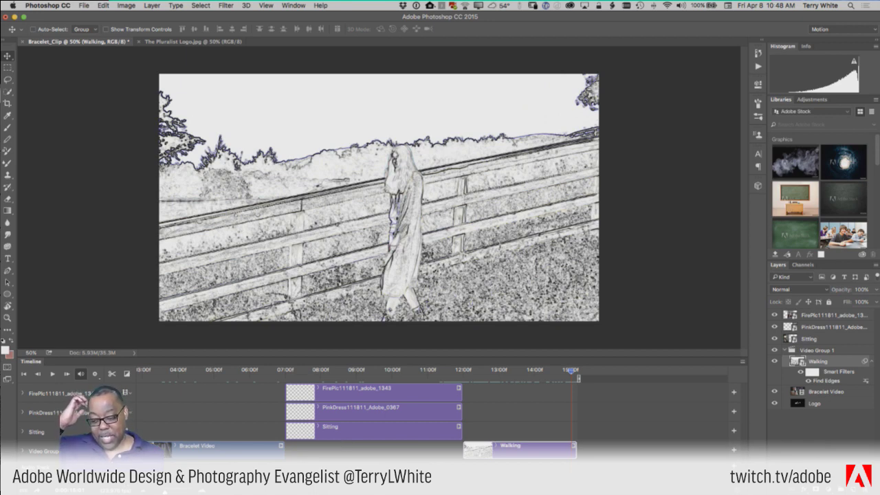
Step: Play the opening of the sequence from the logo, and place the playhead inside the Walking clip just before 13:00f
{"action": "left_click", "coordinate": [462, 374]}
{"action": "key", "text": "space"}
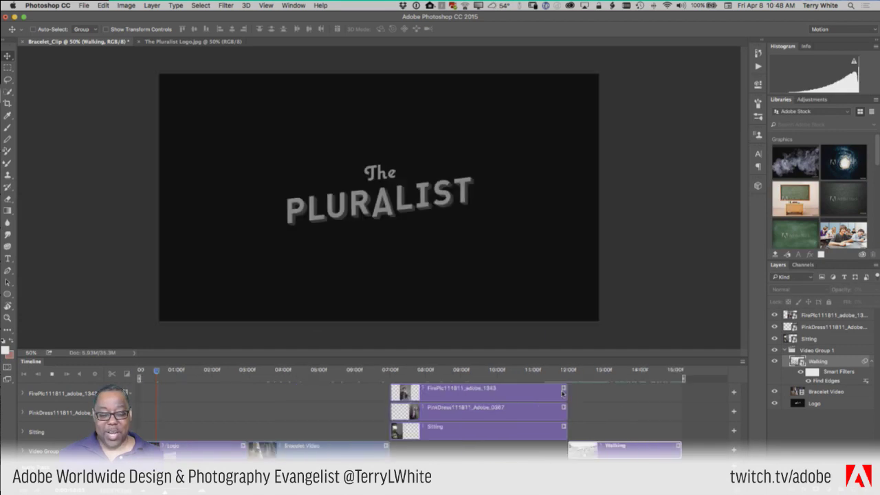
{"action": "key", "text": "space"}
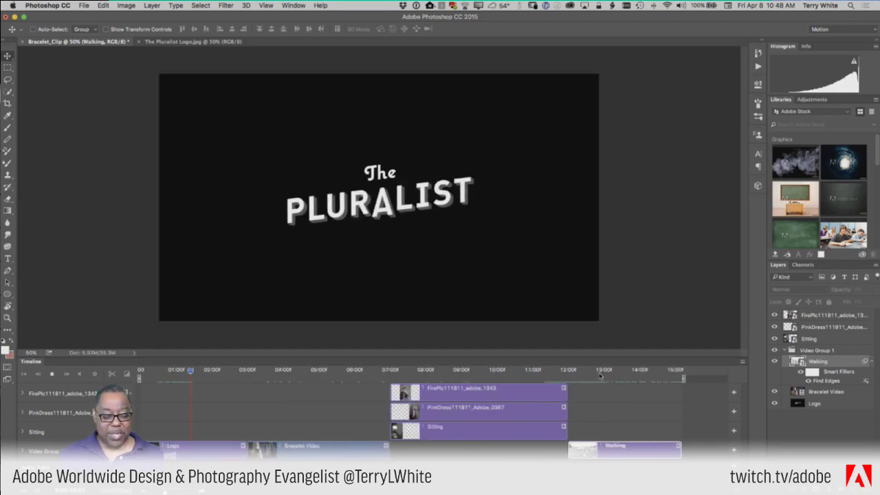
{"action": "left_click", "coordinate": [599, 371]}
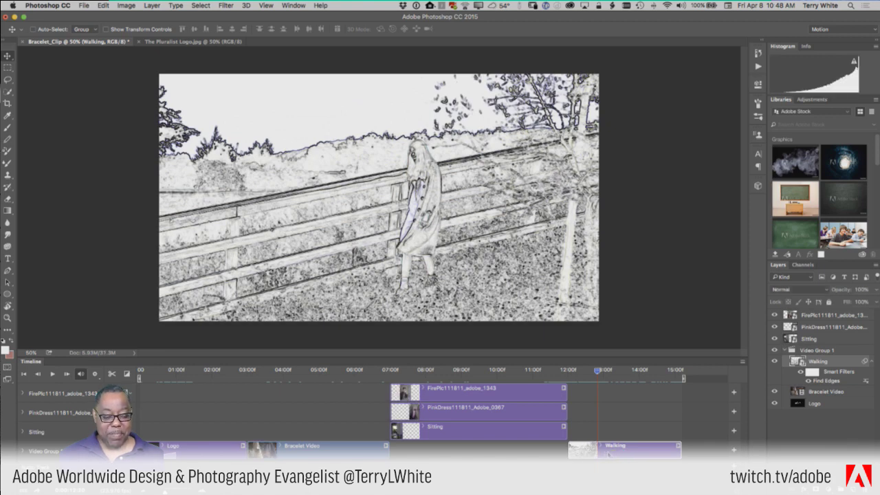
Step: Review the motion presets available for the Walking clip without applying one
{"action": "right_click", "coordinate": [608, 454]}
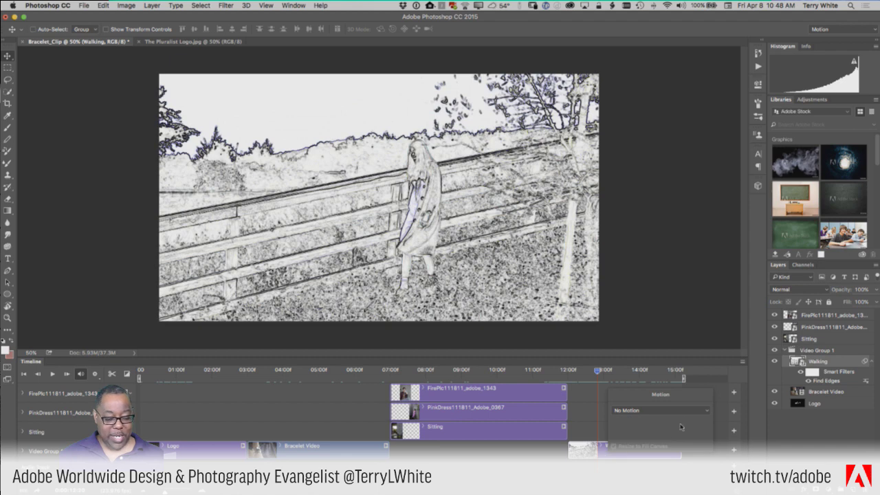
{"action": "left_click", "coordinate": [707, 411]}
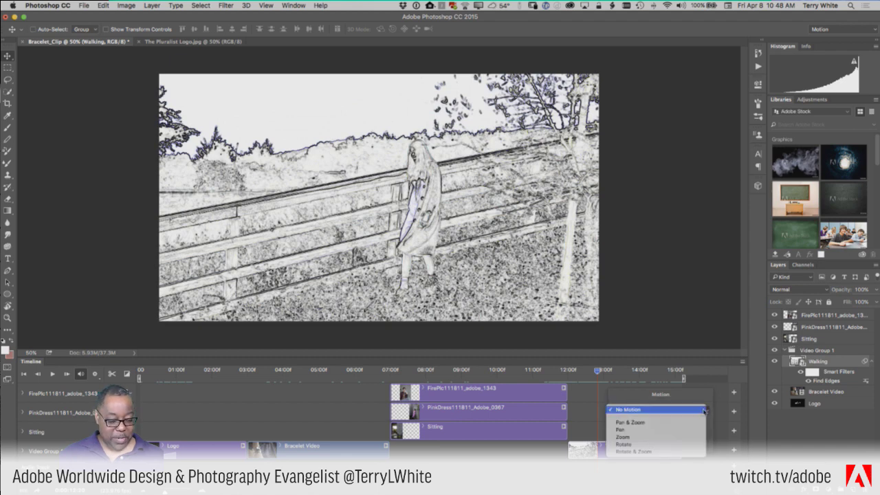
{"action": "left_click", "coordinate": [610, 448]}
{"action": "left_click", "coordinate": [605, 449]}
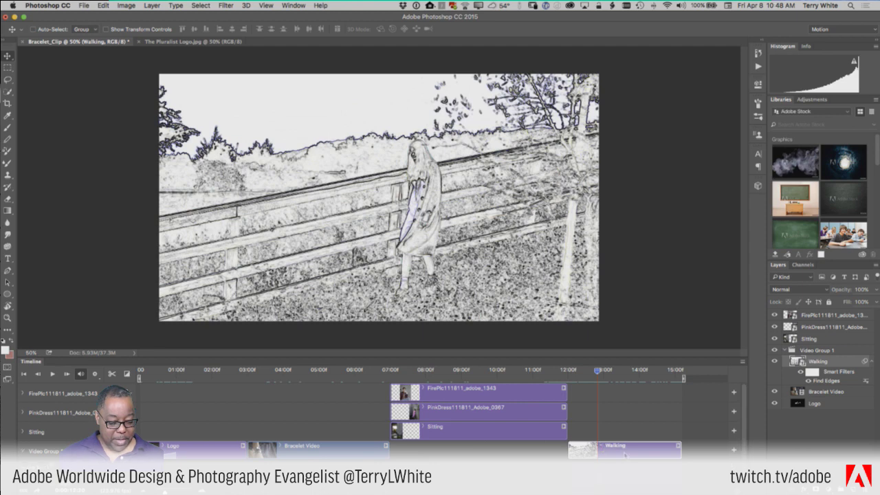
Step: Examine the video group's track options and the Walking clip's settings, including its motion presets, for an audio control
{"action": "scroll", "coordinate": [625, 454], "scroll_direction": "down", "scroll_amount": 1}
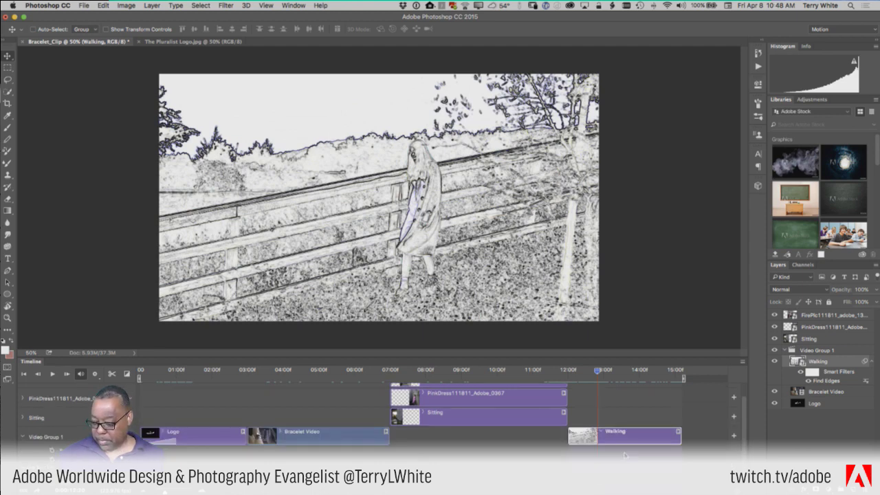
{"action": "scroll", "coordinate": [625, 454], "scroll_direction": "up", "scroll_amount": 1}
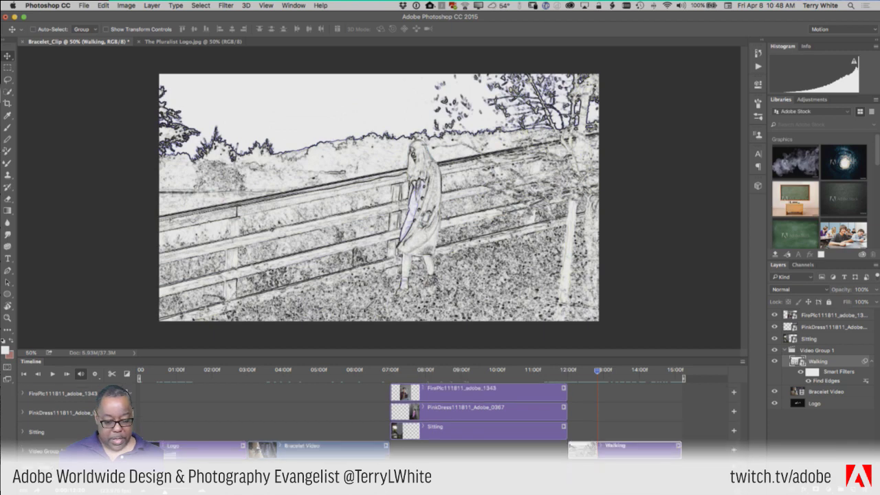
{"action": "left_click", "coordinate": [127, 451]}
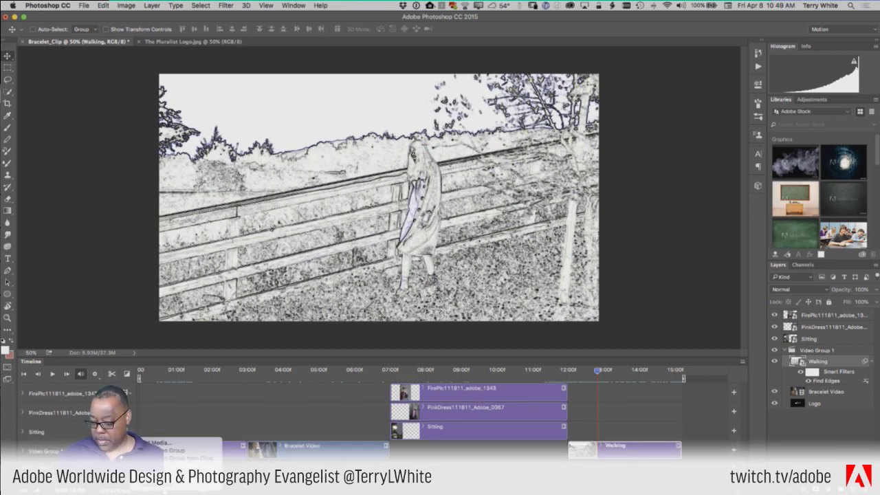
{"action": "left_click", "coordinate": [159, 443]}
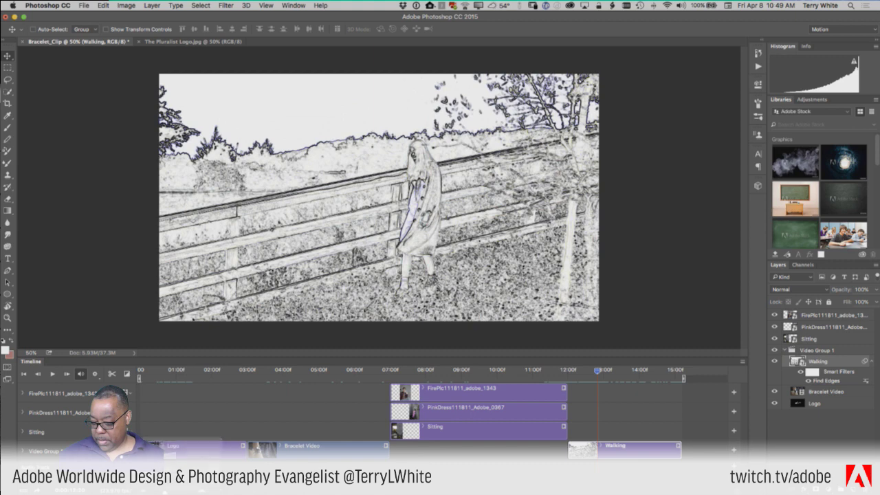
{"action": "left_click", "coordinate": [677, 446]}
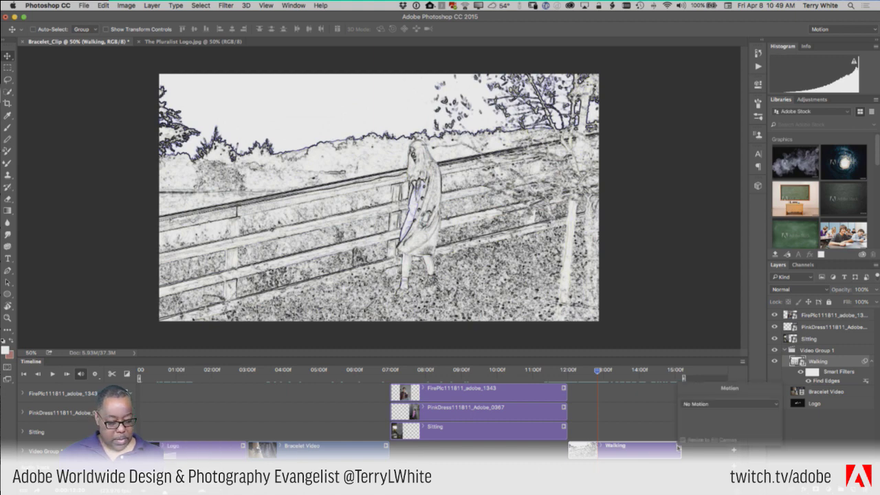
{"action": "left_click", "coordinate": [705, 405]}
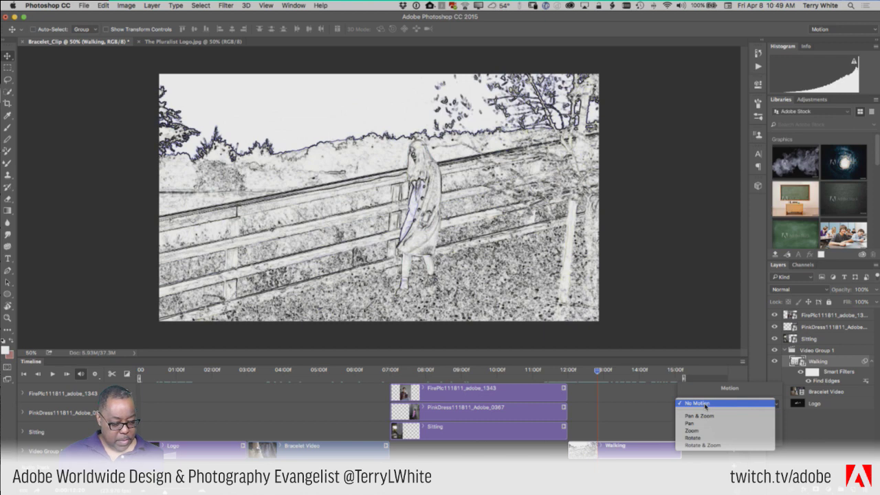
{"action": "left_click", "coordinate": [640, 452]}
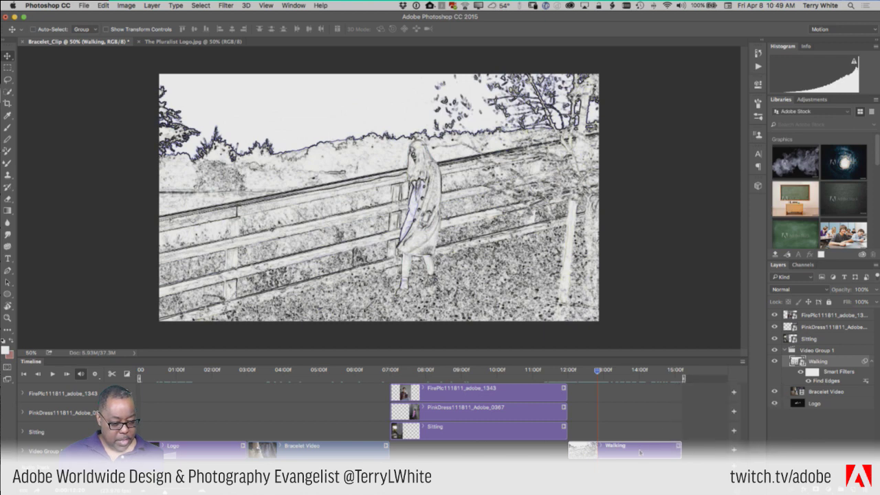
{"action": "right_click", "coordinate": [641, 452]}
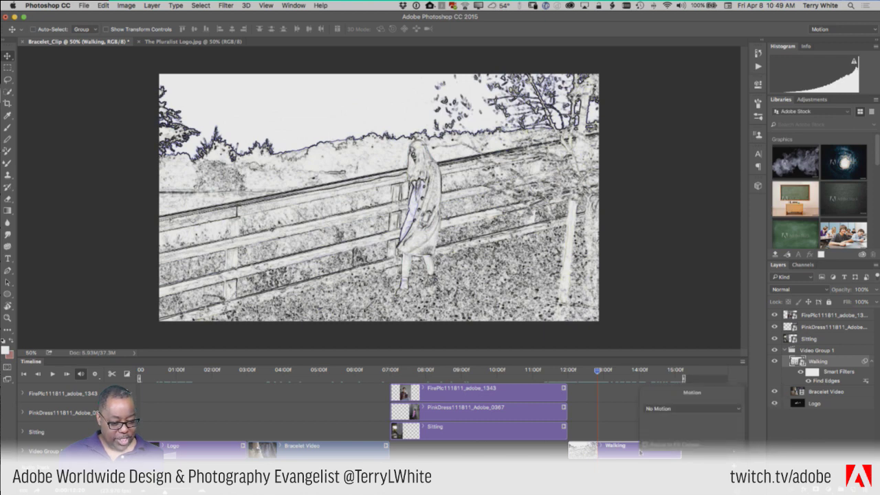
{"action": "left_click", "coordinate": [700, 408]}
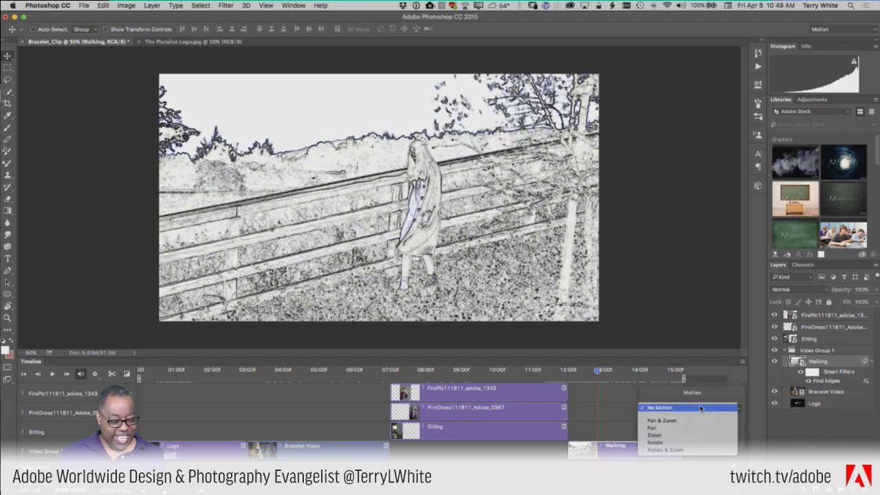
{"action": "left_click", "coordinate": [622, 448]}
{"action": "left_click", "coordinate": [600, 447]}
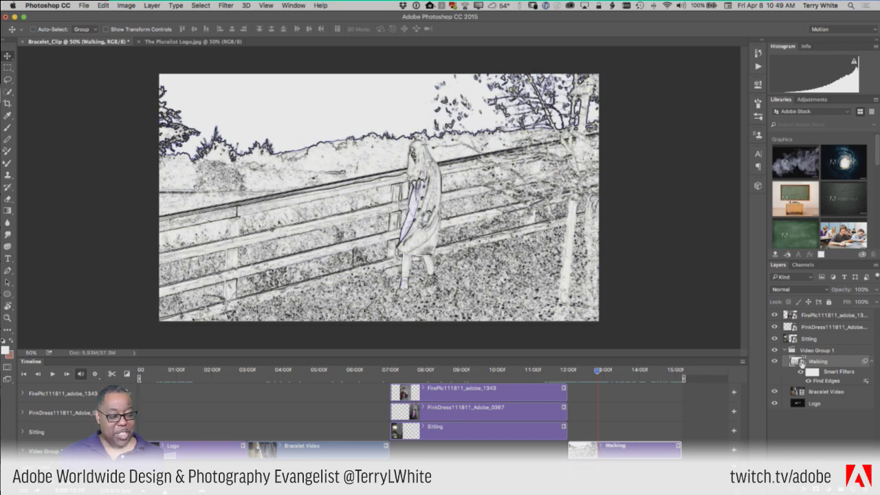
Step: Open the contents of the Walking smart object and mute the audio of the video clip inside
{"action": "double_click", "coordinate": [802, 363]}
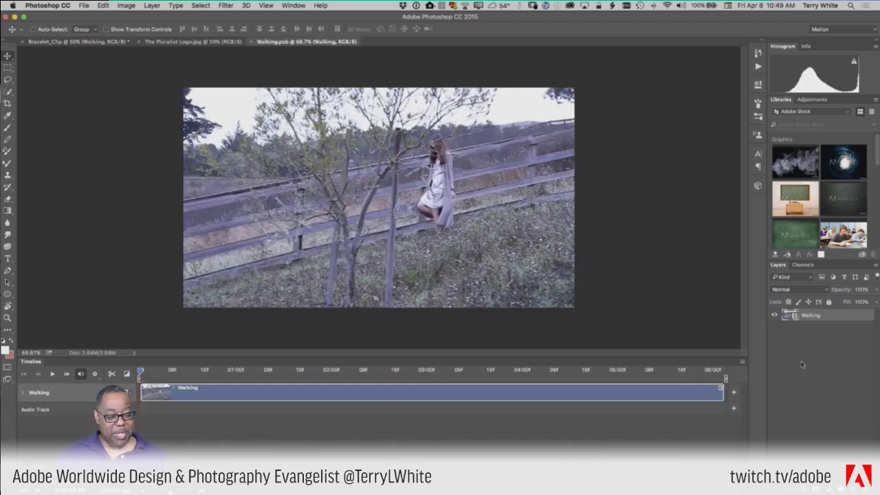
{"action": "right_click", "coordinate": [383, 391]}
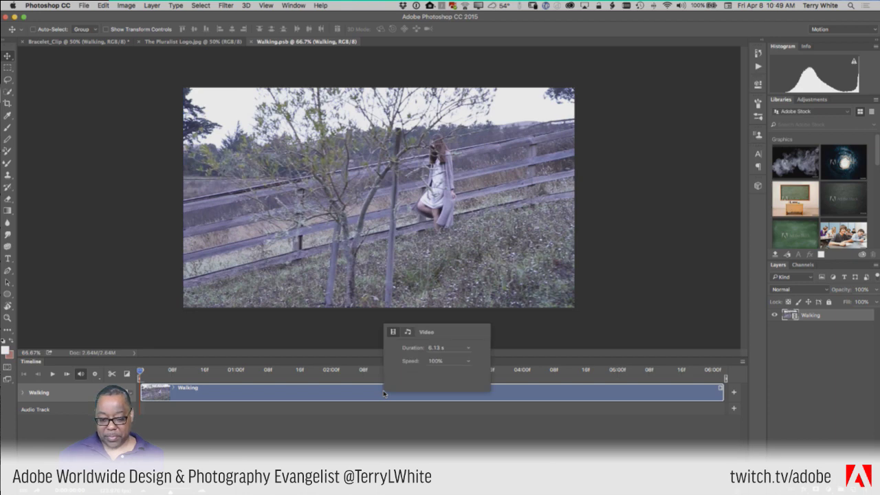
{"action": "left_click", "coordinate": [355, 397]}
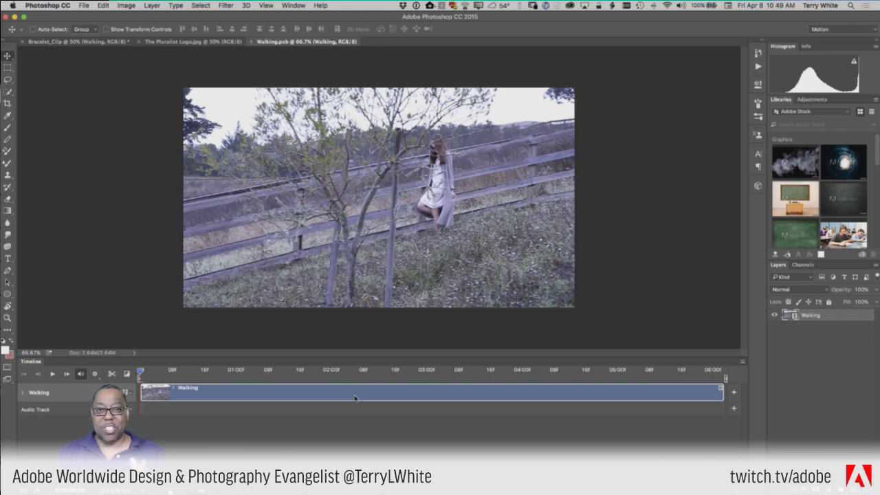
{"action": "right_click", "coordinate": [355, 397]}
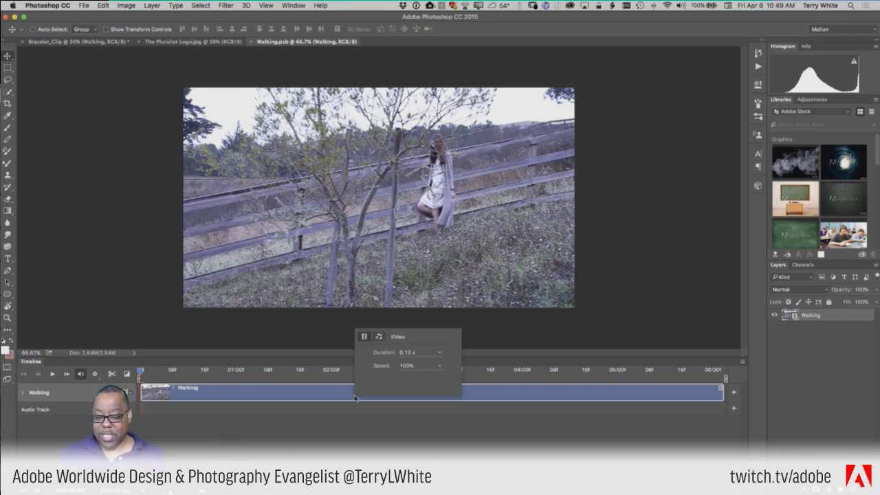
{"action": "left_click", "coordinate": [379, 337]}
{"action": "left_click", "coordinate": [387, 390]}
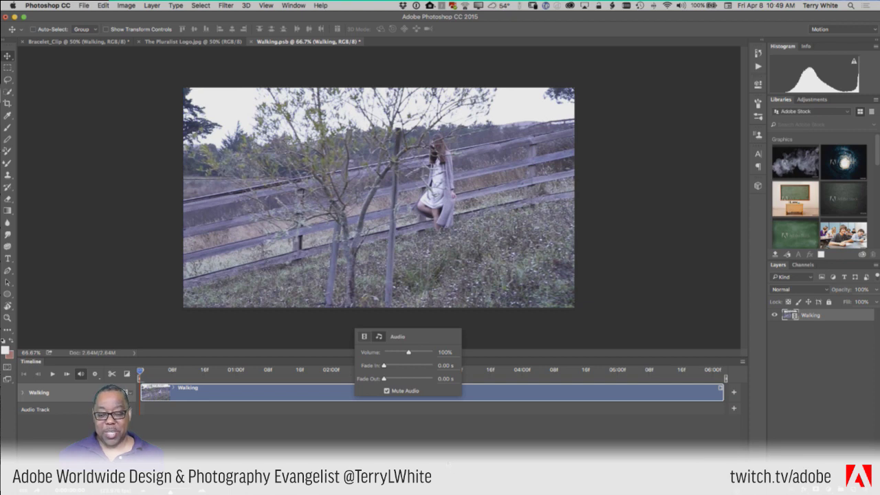
Step: Close the Walking.psb contents, saving the change, and return to the Bracelet_Clip document
{"action": "left_click", "coordinate": [449, 463]}
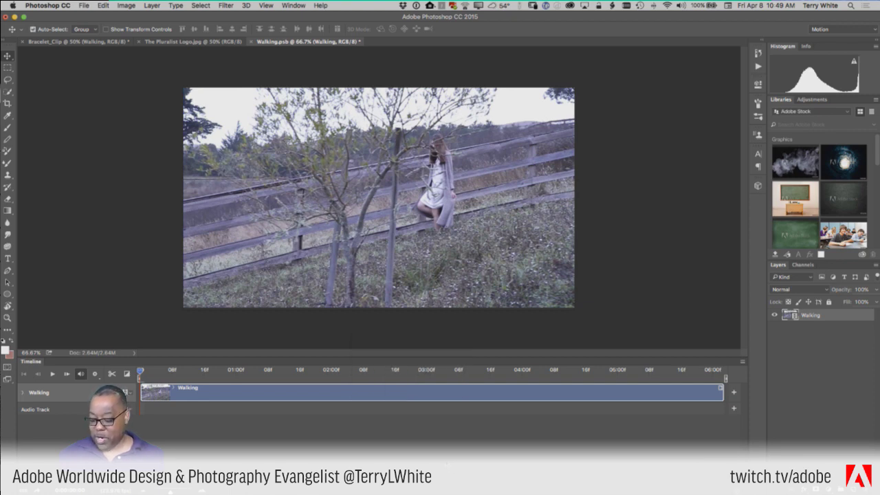
{"action": "key", "text": "super+w"}
{"action": "left_click", "coordinate": [517, 171]}
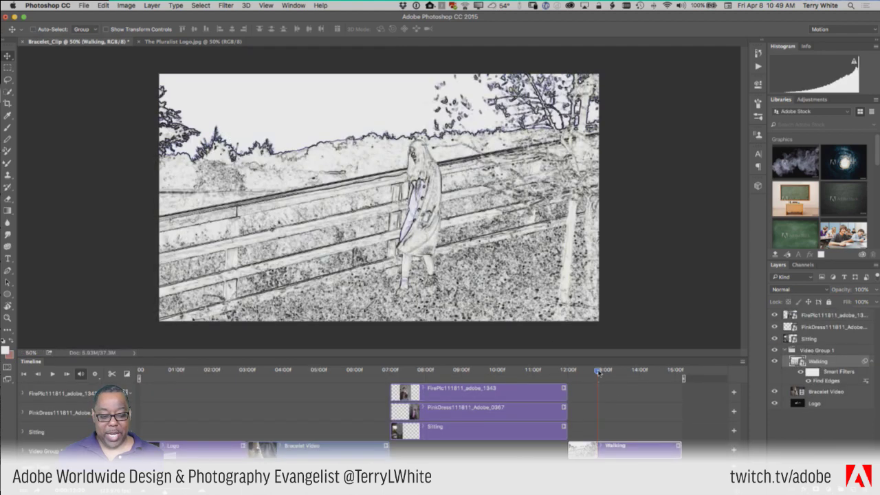
Step: Play the Walking clip from just after 12:00f to near its end to check its sound
{"action": "left_click", "coordinate": [577, 371]}
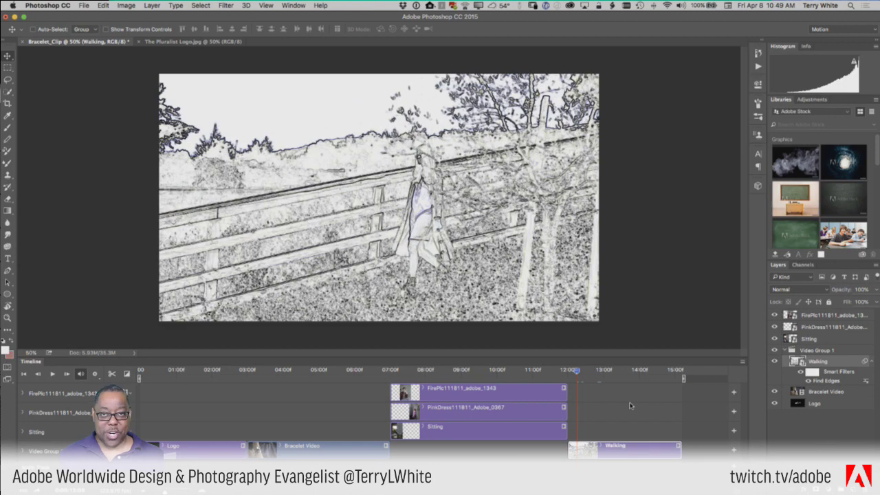
{"action": "key", "text": "space"}
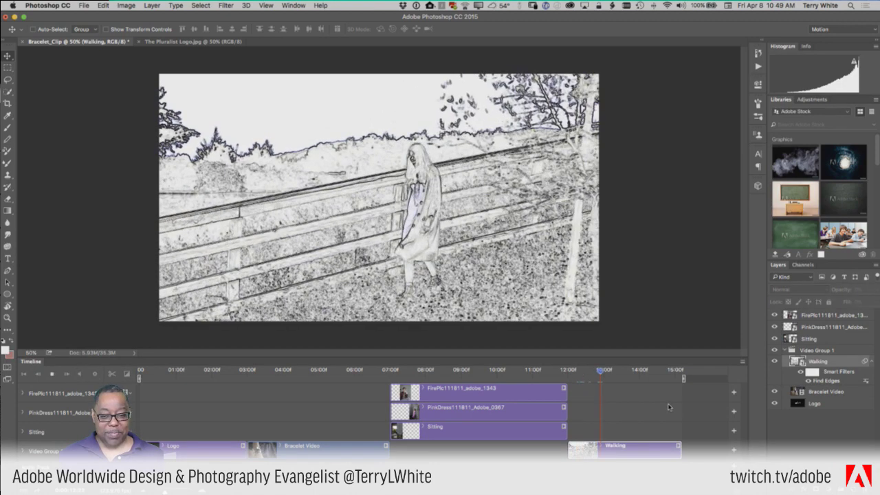
{"action": "key", "text": "space"}
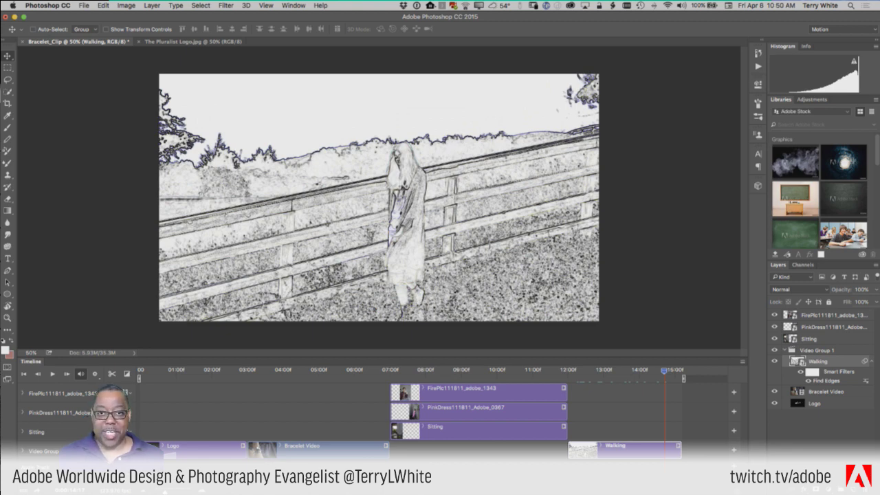
Step: Add Adobe_Music.aac from the Music folder to the audio track
{"action": "left_click", "coordinate": [128, 468]}
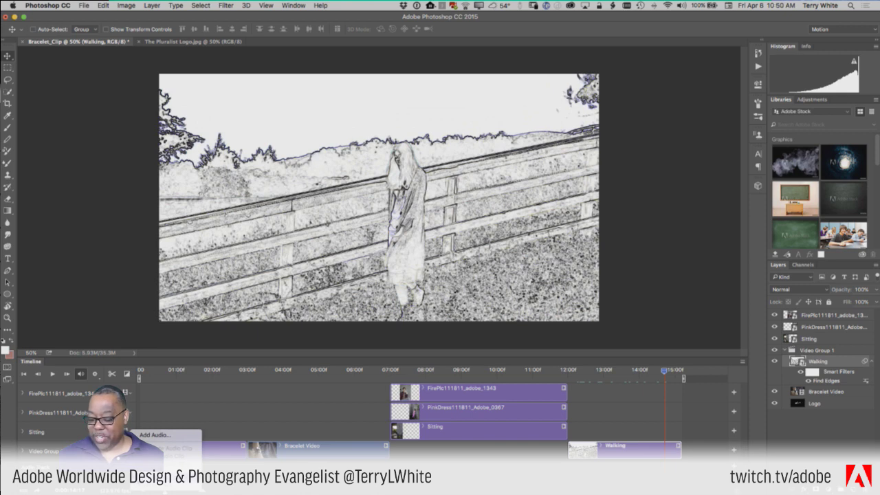
{"action": "left_click", "coordinate": [156, 435]}
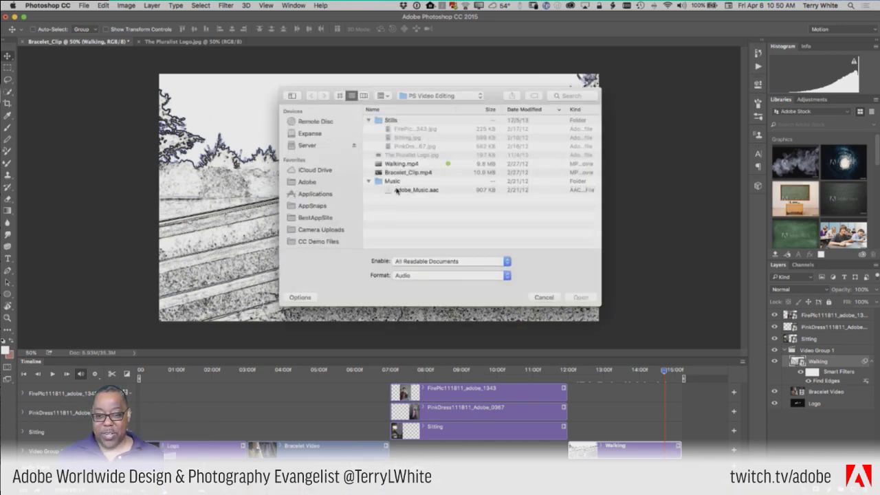
{"action": "left_click", "coordinate": [397, 190]}
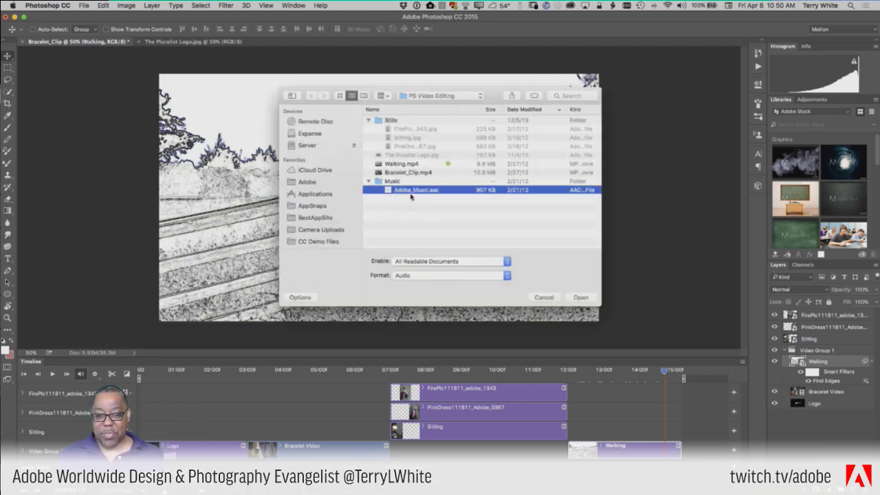
{"action": "left_click", "coordinate": [578, 298]}
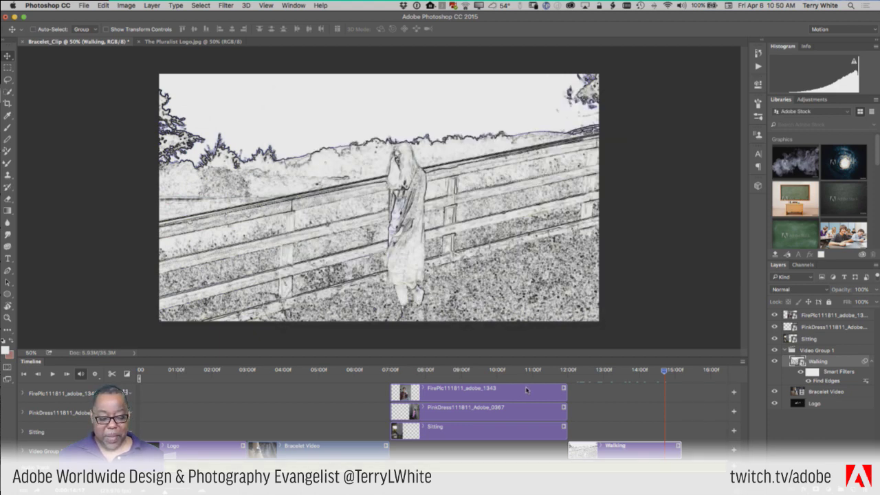
Step: Play the whole sequence with its music from the start until past the end of the Walking clip
{"action": "scroll", "coordinate": [513, 433], "scroll_direction": "right", "scroll_amount": 5}
{"action": "scroll", "coordinate": [516, 431], "scroll_direction": "right", "scroll_amount": 10}
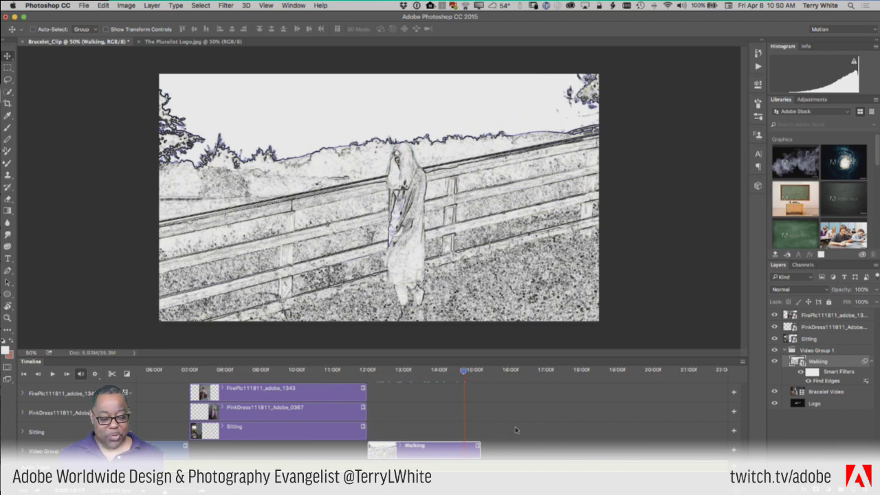
{"action": "scroll", "coordinate": [515, 430], "scroll_direction": "left", "scroll_amount": 15}
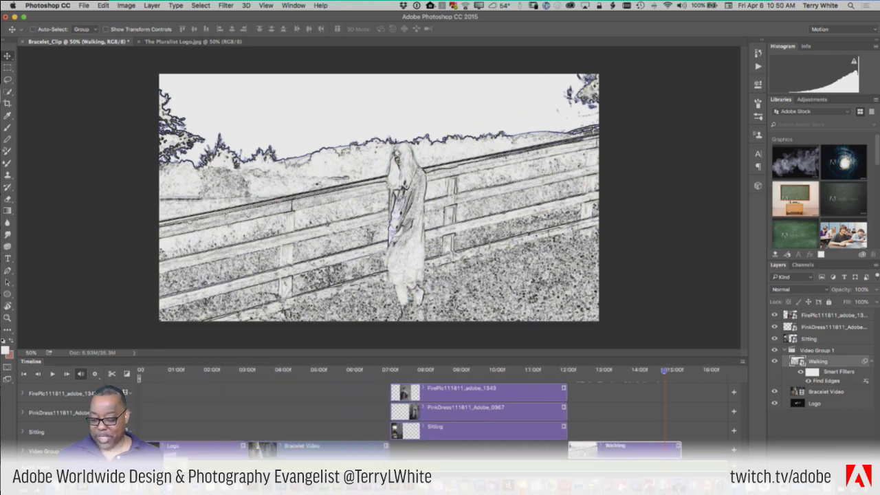
{"action": "scroll", "coordinate": [440, 419], "scroll_direction": "right", "scroll_amount": 5}
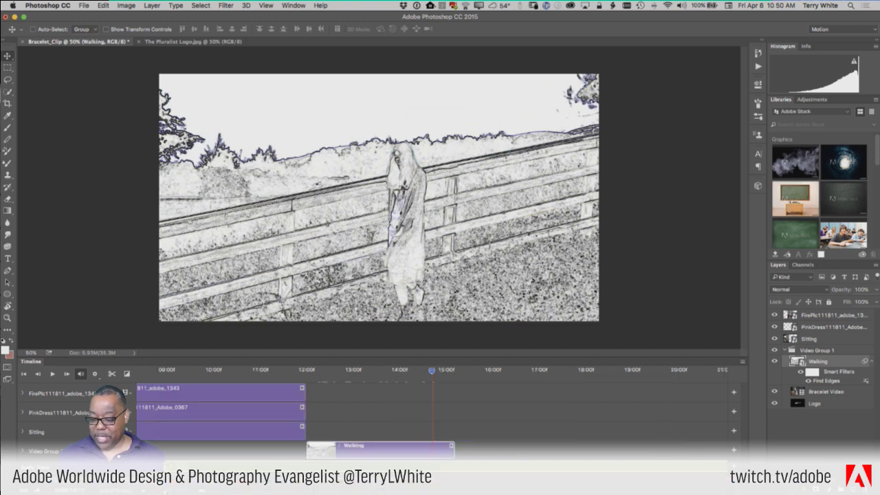
{"action": "left_click_drag", "start_coordinate": [166, 491], "coordinate": [160, 491]}
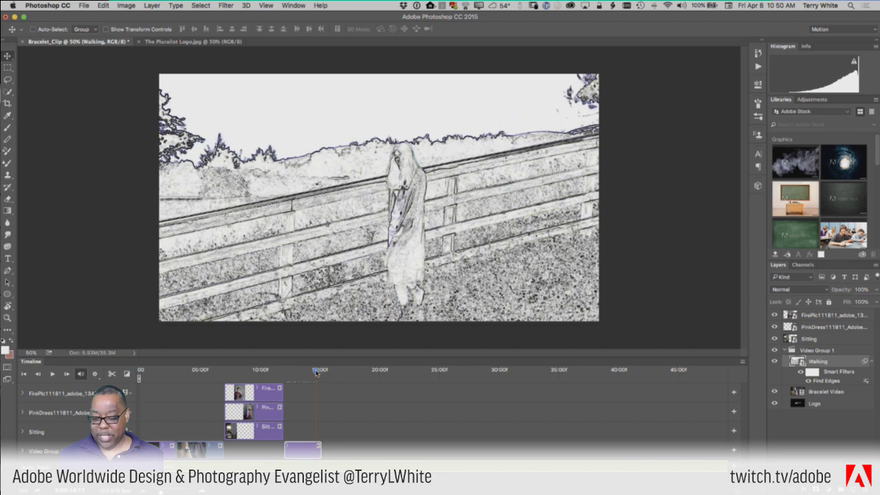
{"action": "left_click_drag", "start_coordinate": [316, 372], "coordinate": [141, 376]}
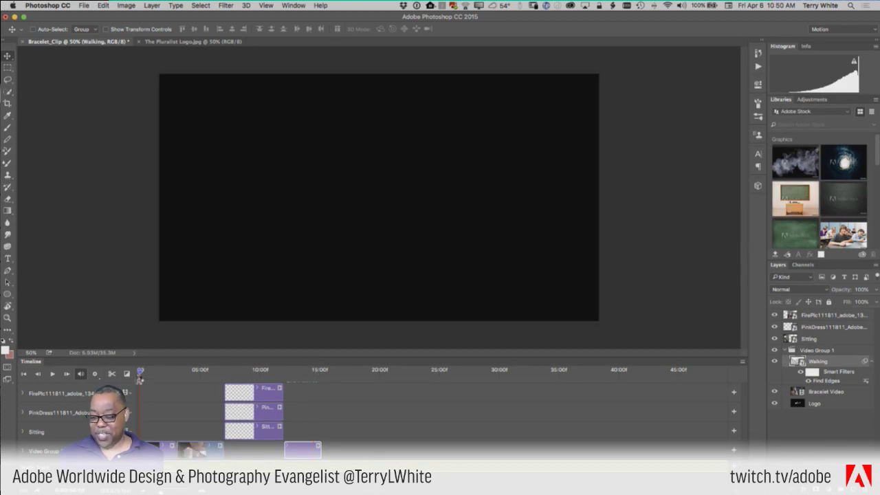
{"action": "key", "text": "space"}
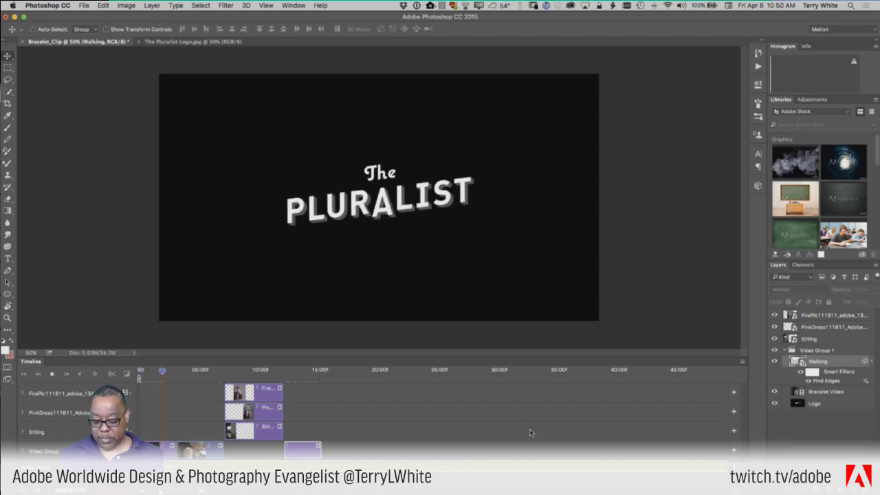
{"action": "key", "text": "XF86AudioRaiseVolume"}
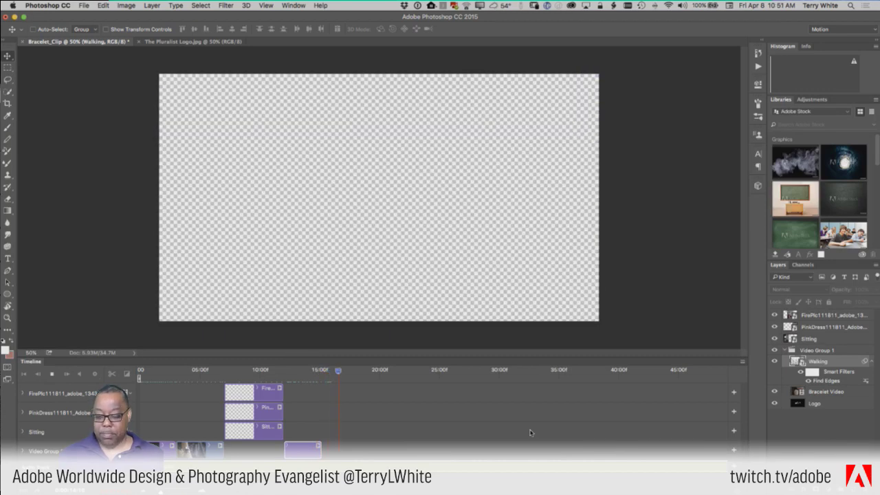
{"action": "key", "text": "space"}
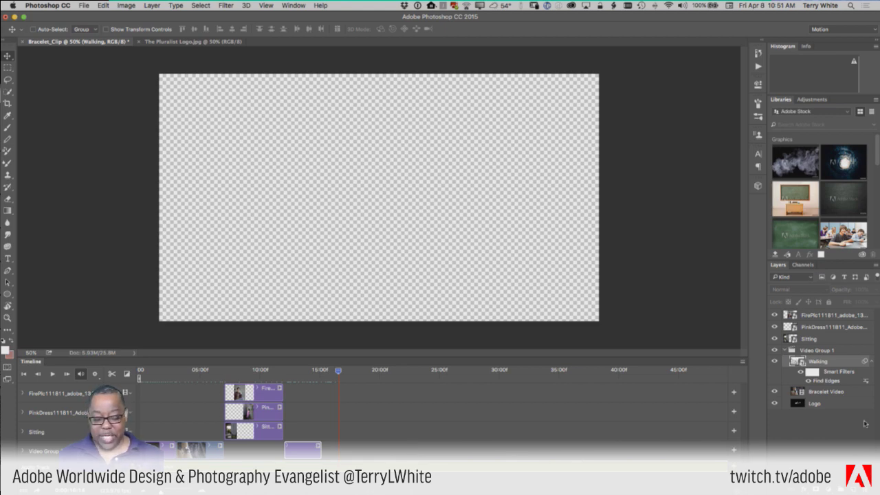
Step: Duplicate the Logo layer and move the copy out of Video Group 1 to the top of the layer stack
{"action": "left_click", "coordinate": [798, 406]}
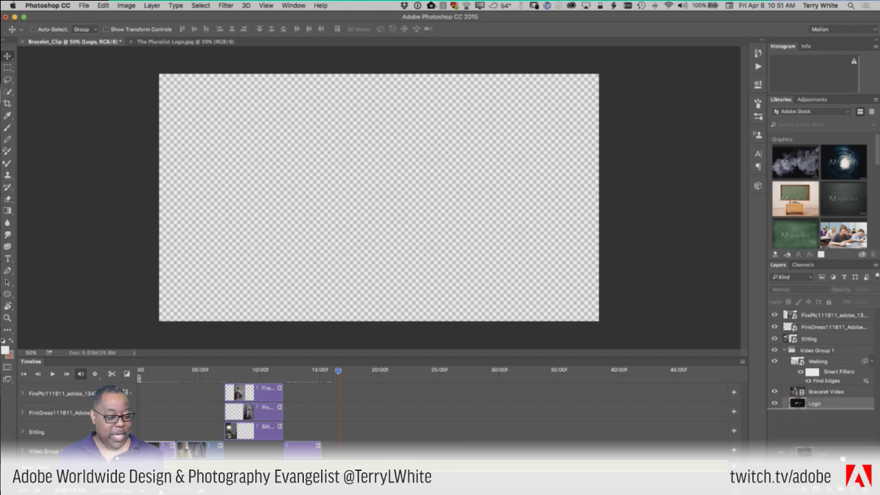
{"action": "key", "text": "super+j"}
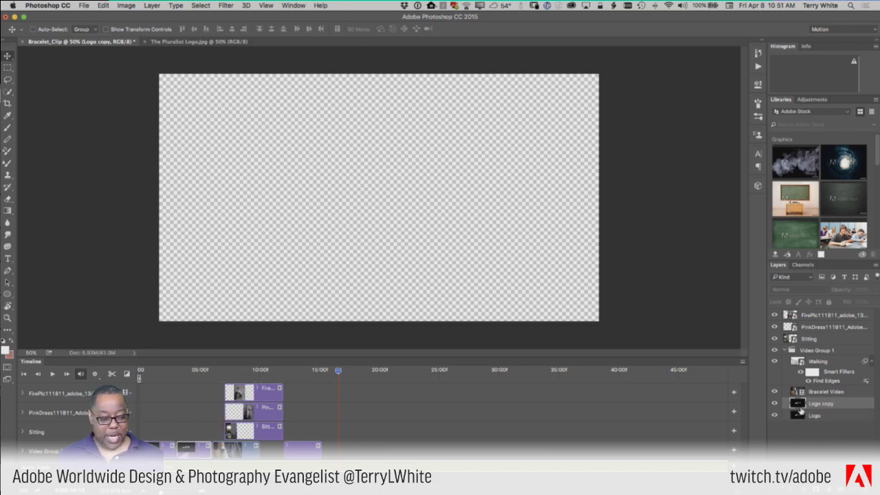
{"action": "left_click_drag", "start_coordinate": [802, 404], "coordinate": [802, 311]}
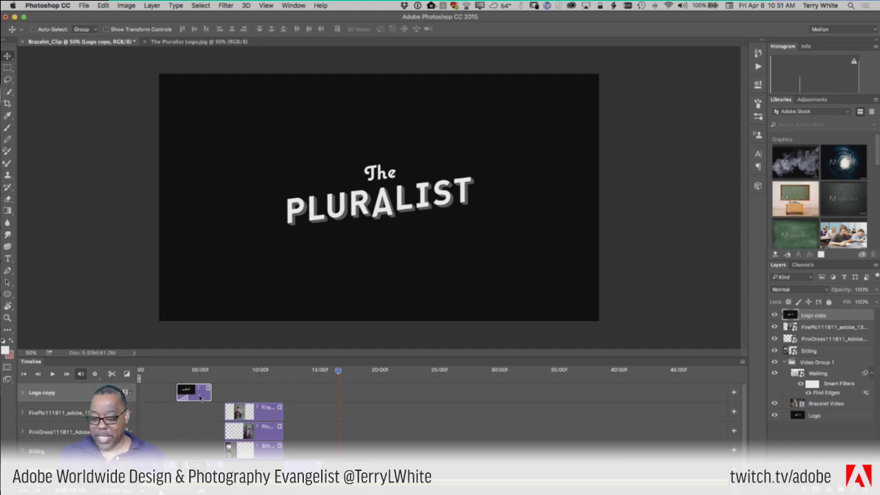
Step: Try to move the Logo copy clip into Video Group 1 behind the Walking clip
{"action": "left_click_drag", "start_coordinate": [199, 396], "coordinate": [173, 398]}
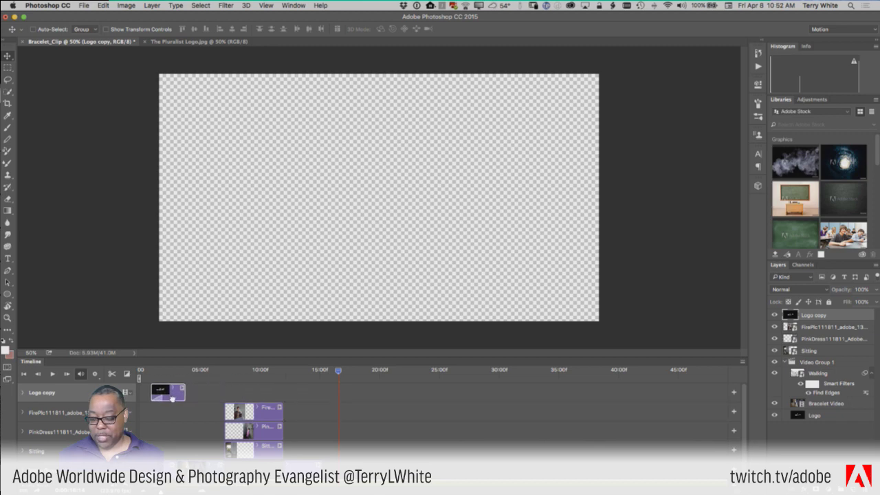
{"action": "left_click", "coordinate": [803, 460]}
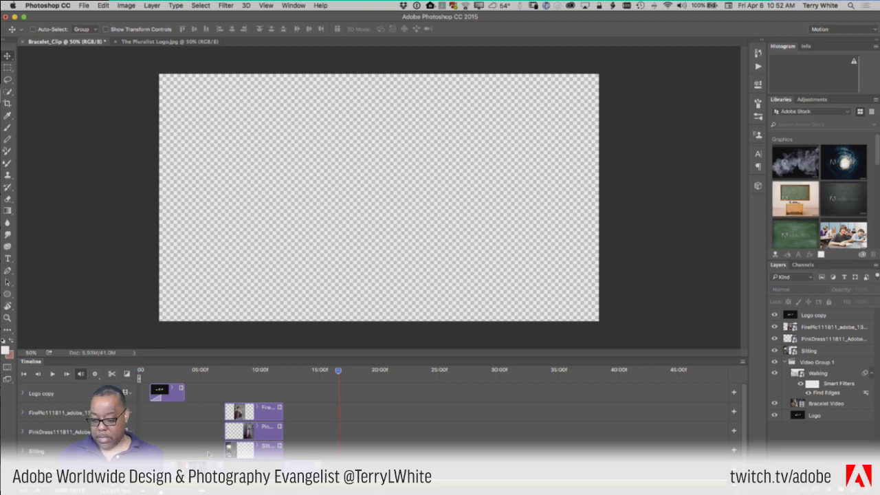
{"action": "scroll", "coordinate": [207, 454], "scroll_direction": "down", "scroll_amount": 1}
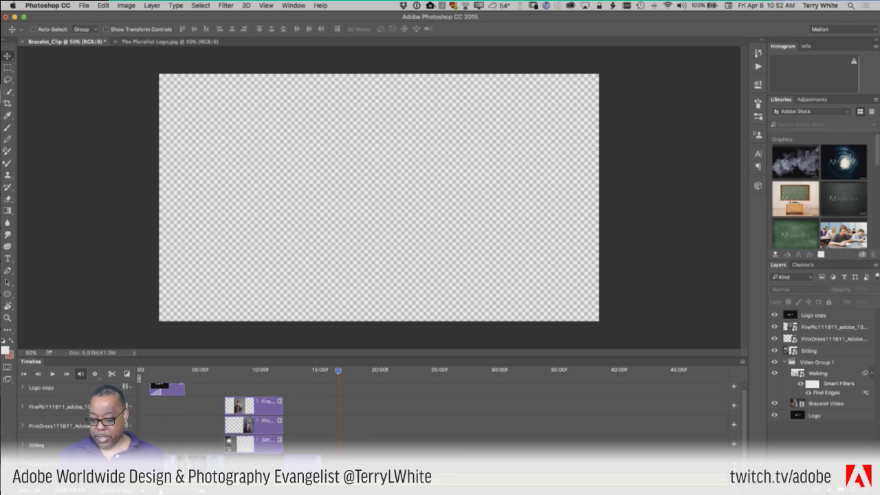
{"action": "left_click", "coordinate": [175, 392]}
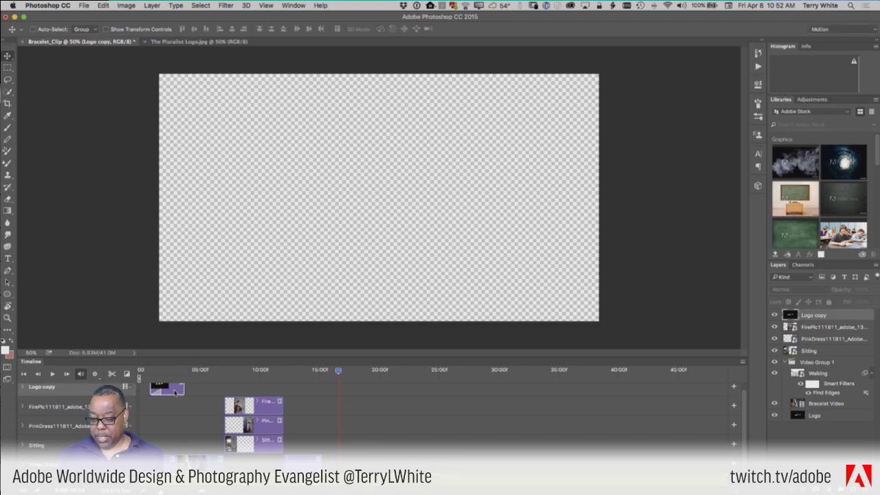
{"action": "left_click_drag", "start_coordinate": [176, 392], "coordinate": [282, 448]}
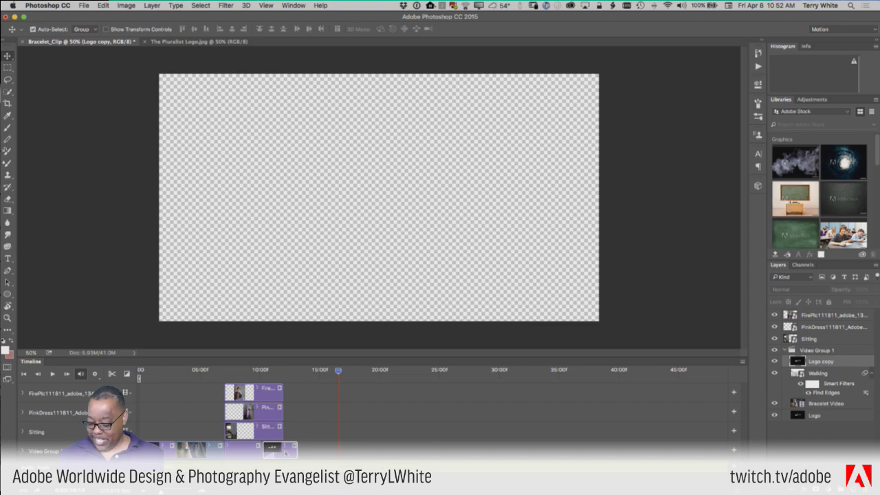
{"action": "key", "text": "super+z"}
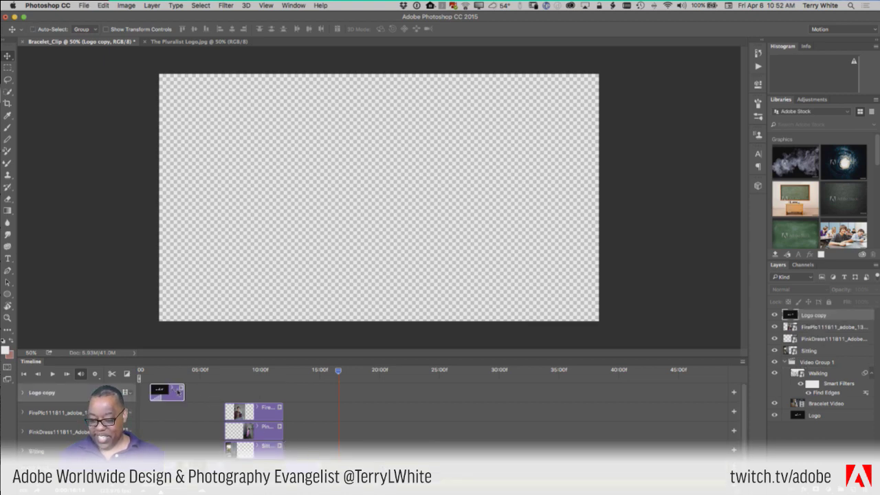
Step: Move the Logo copy clip along its own track so it starts just after 15:00f, right behind the Walking clip
{"action": "left_click_drag", "start_coordinate": [172, 392], "coordinate": [318, 369]}
{"action": "left_click_drag", "start_coordinate": [160, 492], "coordinate": [165, 491]}
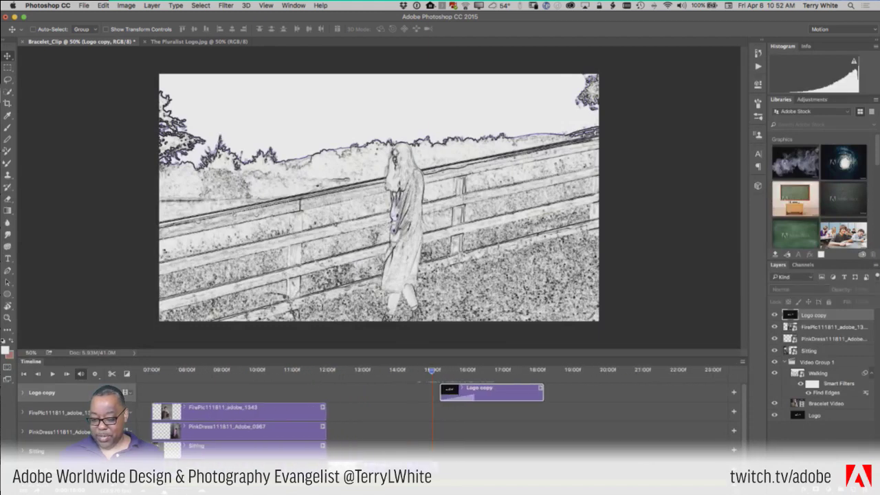
{"action": "left_click", "coordinate": [465, 398]}
{"action": "left_click", "coordinate": [484, 391]}
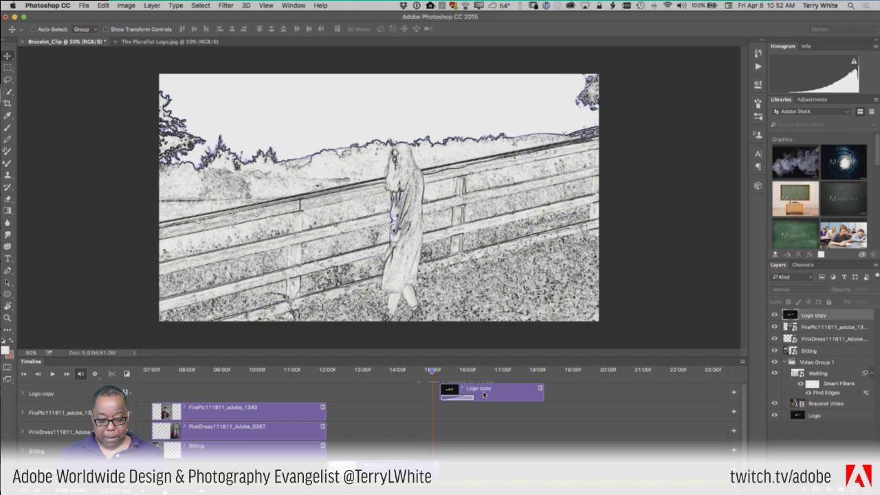
{"action": "left_click_drag", "start_coordinate": [484, 392], "coordinate": [480, 394]}
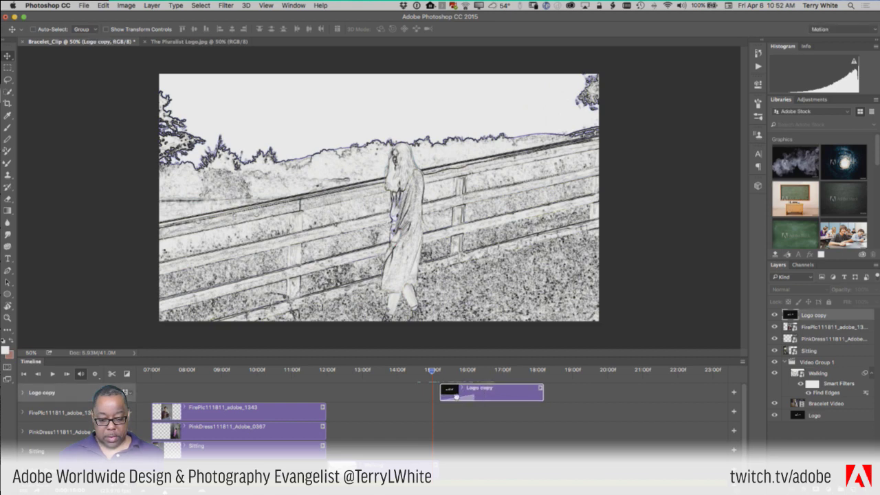
Step: Delete the Fade With Black transition at the start of the Logo copy clip
{"action": "left_click", "coordinate": [457, 402]}
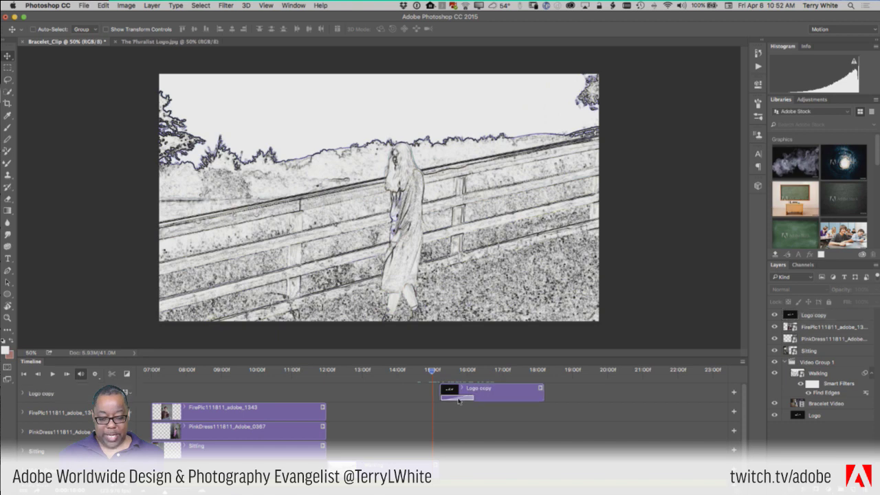
{"action": "right_click", "coordinate": [459, 401]}
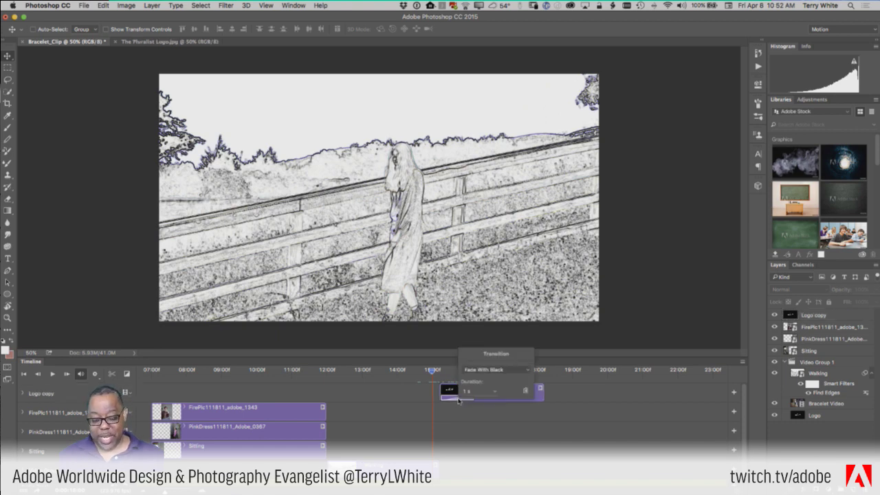
{"action": "left_click", "coordinate": [458, 401]}
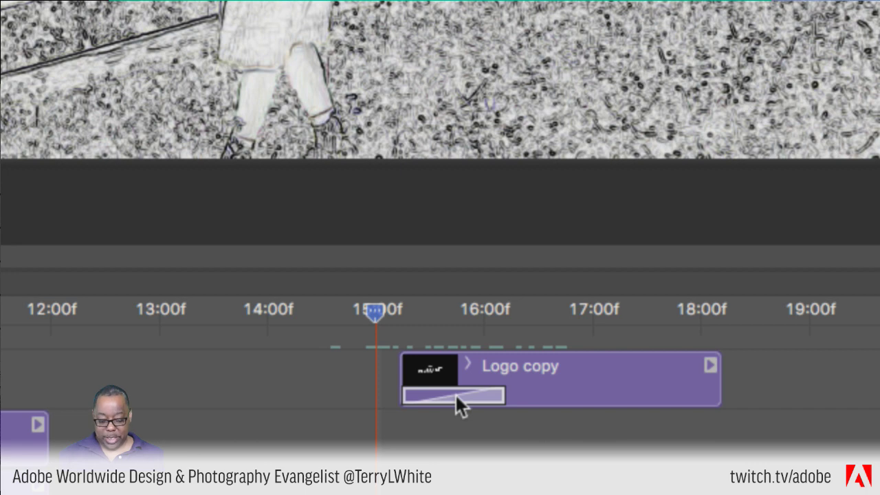
{"action": "left_click", "coordinate": [459, 395]}
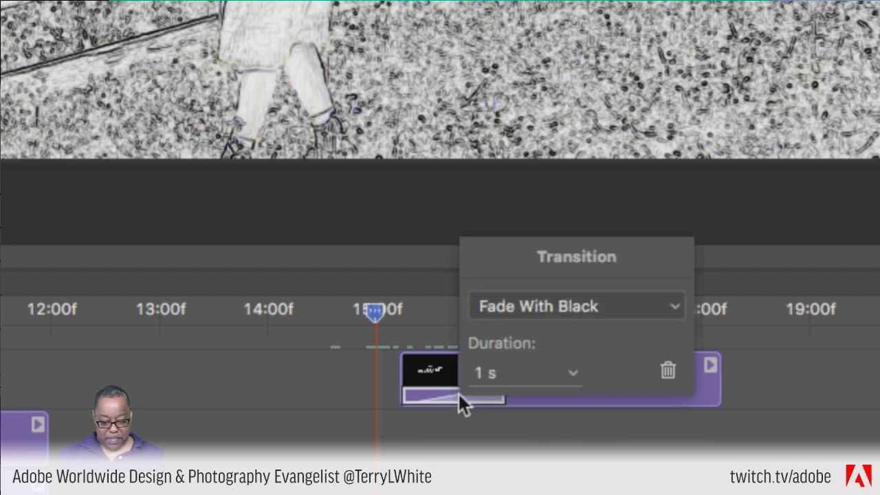
{"action": "left_click", "coordinate": [667, 370]}
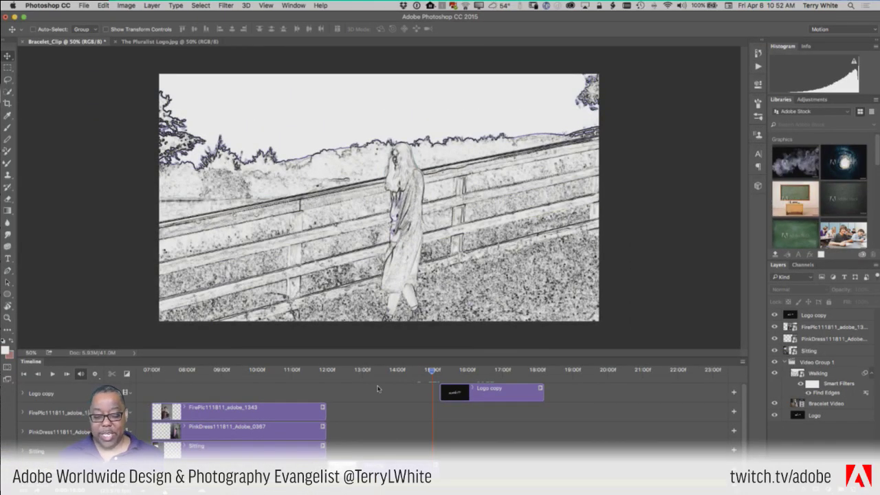
Step: Add a 1 s Fade With Black transition to the end of the Logo copy clip
{"action": "left_click", "coordinate": [127, 375]}
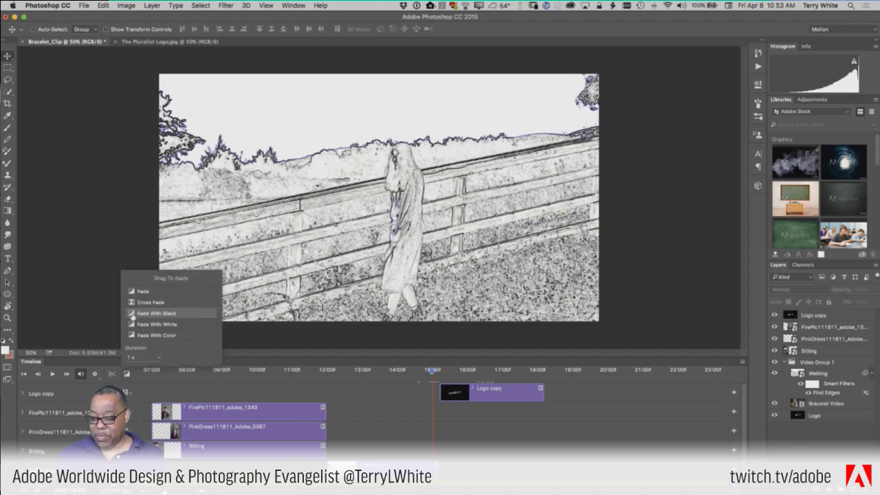
{"action": "left_click_drag", "start_coordinate": [133, 317], "coordinate": [535, 395]}
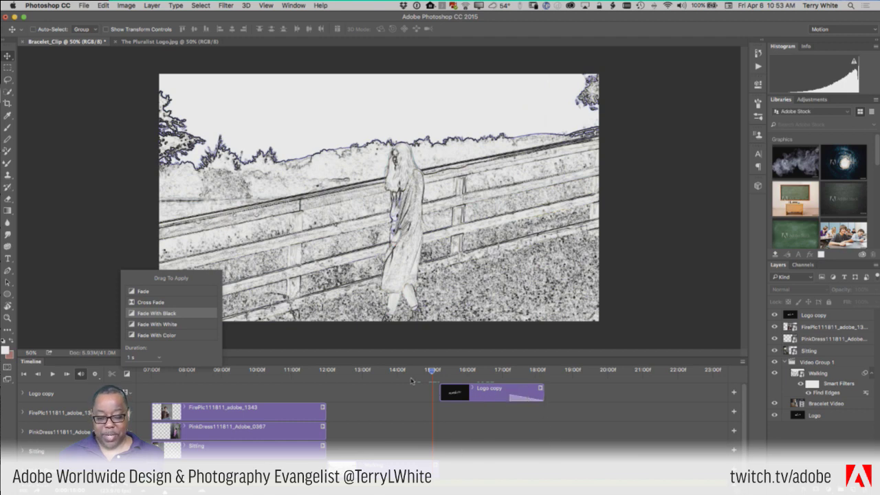
{"action": "left_click", "coordinate": [388, 374]}
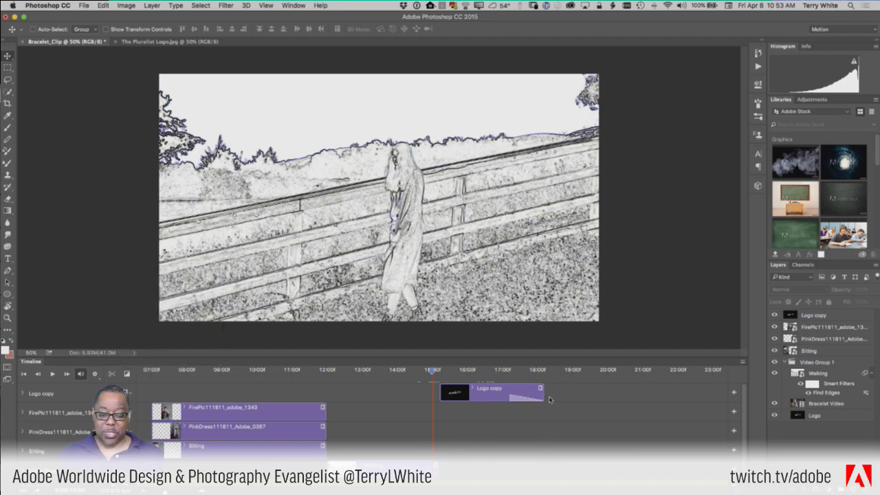
{"action": "left_click_drag", "start_coordinate": [541, 394], "coordinate": [535, 391]}
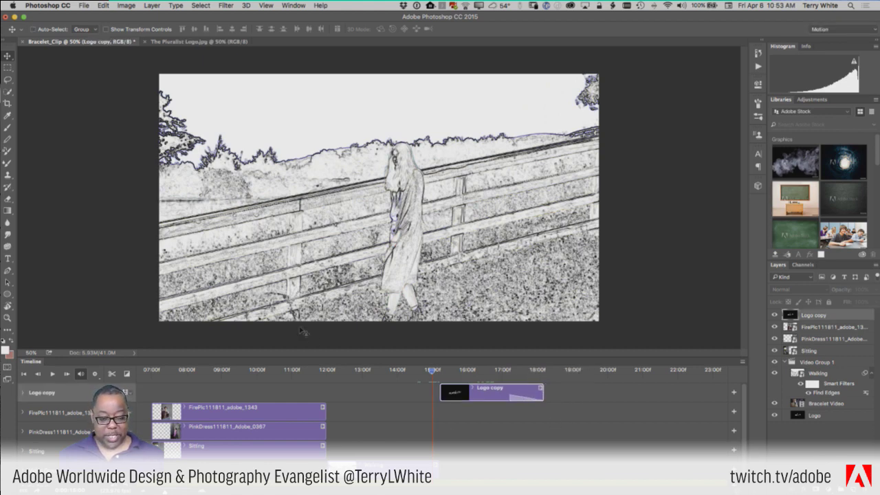
Step: Play the sequence from just after 14:00f until past the end of the Logo copy clip
{"action": "left_click_drag", "start_coordinate": [431, 371], "coordinate": [409, 371]}
{"action": "key", "text": "space"}
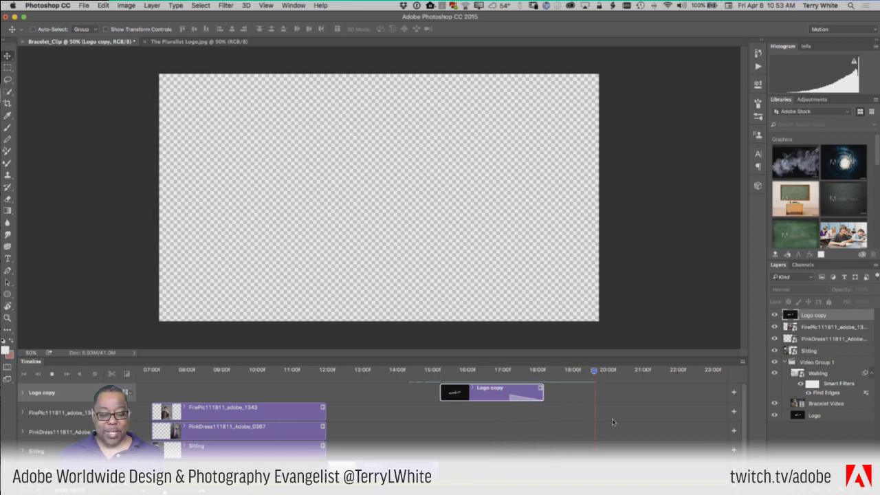
{"action": "key", "text": "space"}
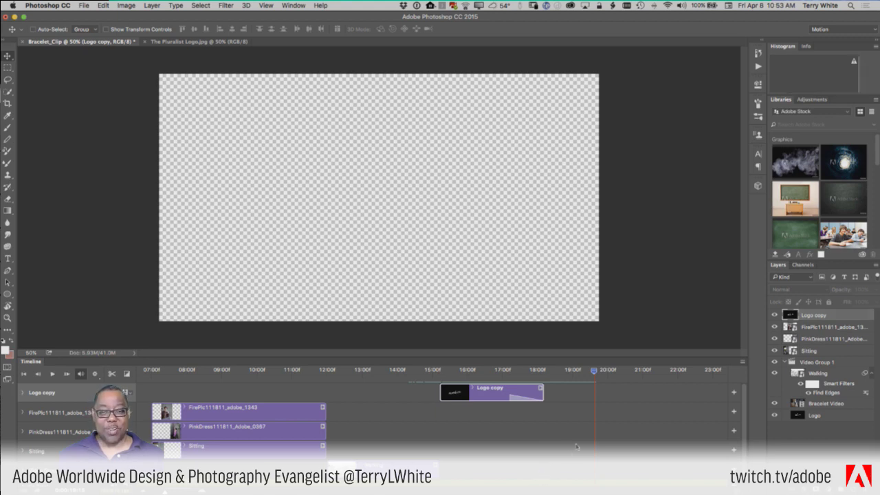
Step: Trim the music to end shortly after the Logo copy clip, about half a second past 18:00f, and play the ending from 17:00f
{"action": "scroll", "coordinate": [576, 447], "scroll_direction": "down", "scroll_amount": 1}
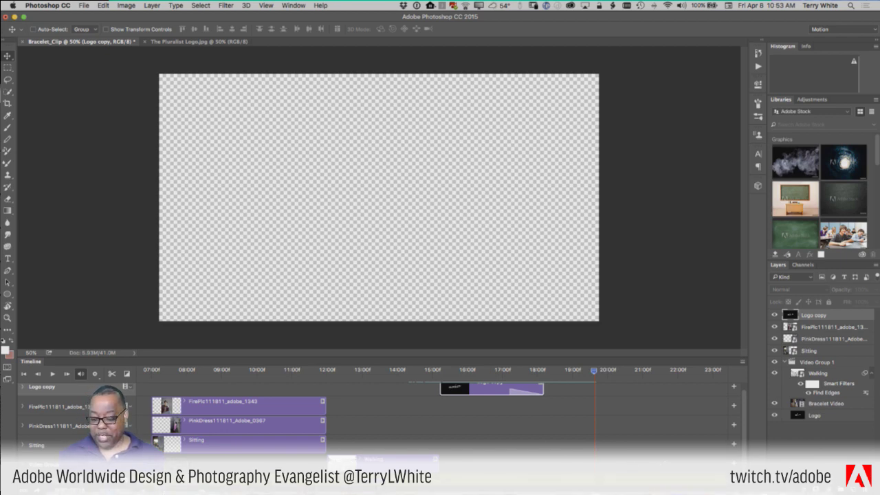
{"action": "left_click_drag", "start_coordinate": [165, 491], "coordinate": [160, 491]}
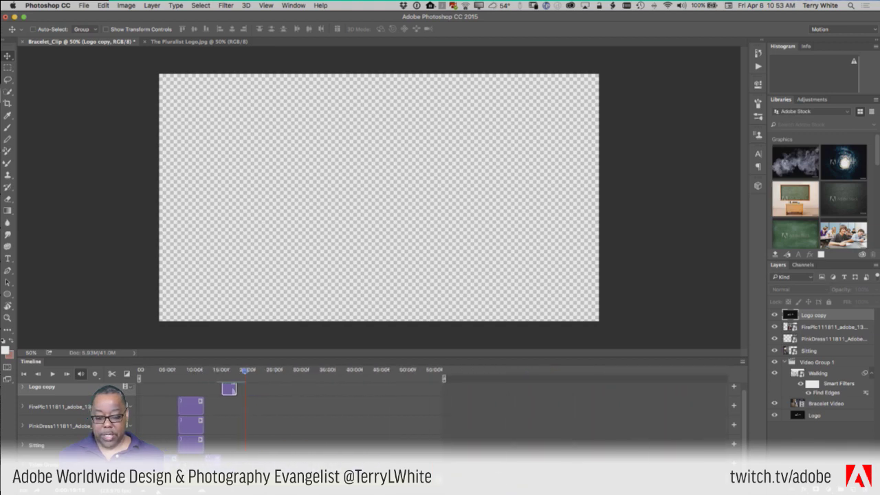
{"action": "left_click_drag", "start_coordinate": [442, 480], "coordinate": [246, 480]}
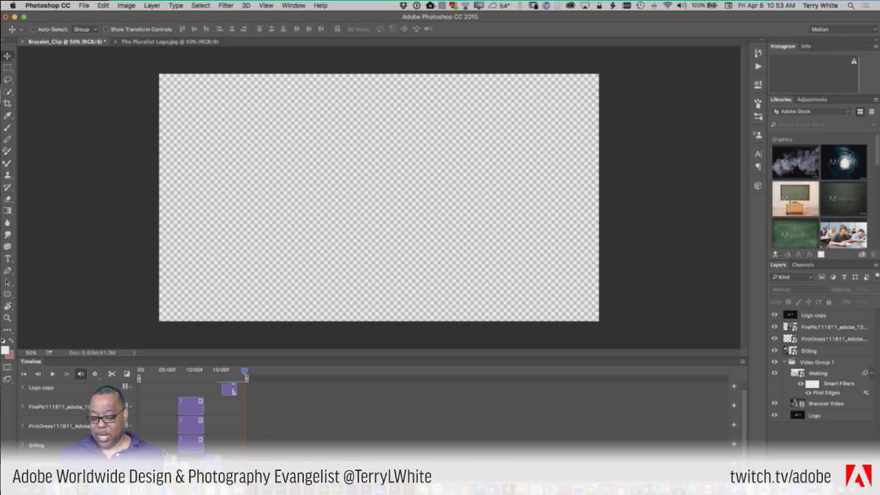
{"action": "left_click_drag", "start_coordinate": [158, 491], "coordinate": [183, 491]}
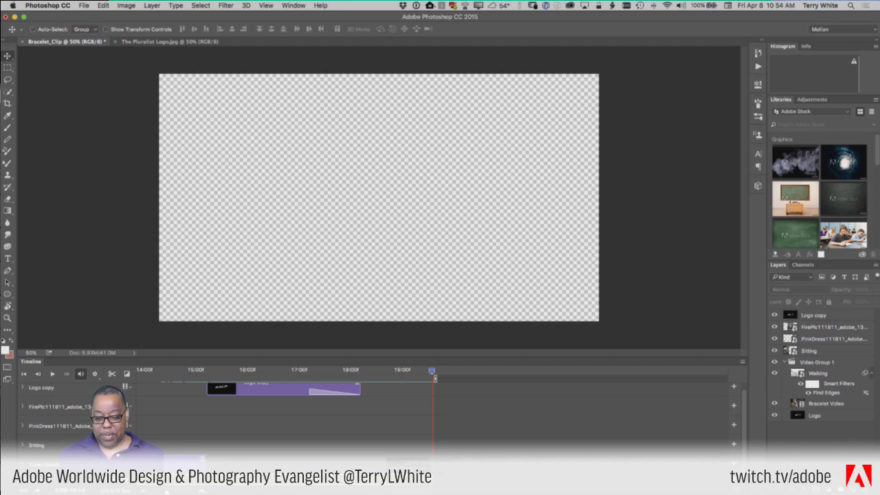
{"action": "left_click_drag", "start_coordinate": [432, 481], "coordinate": [379, 481]}
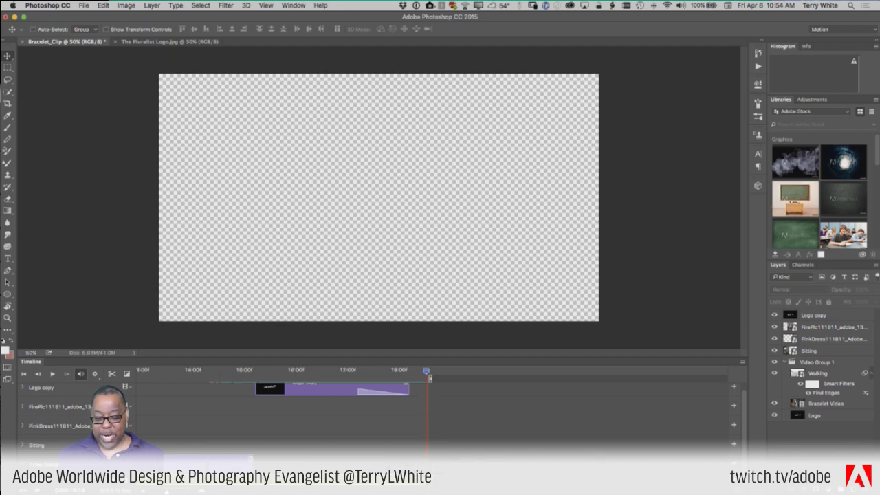
{"action": "left_click", "coordinate": [349, 374]}
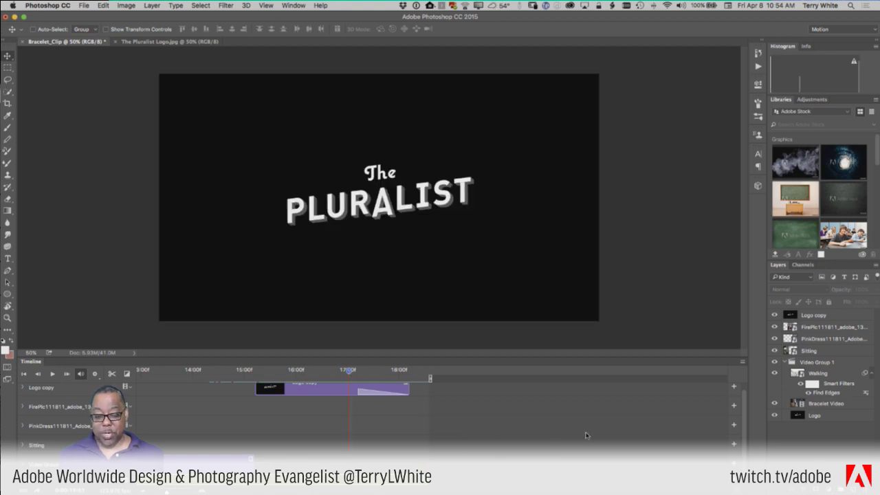
{"action": "key", "text": "space"}
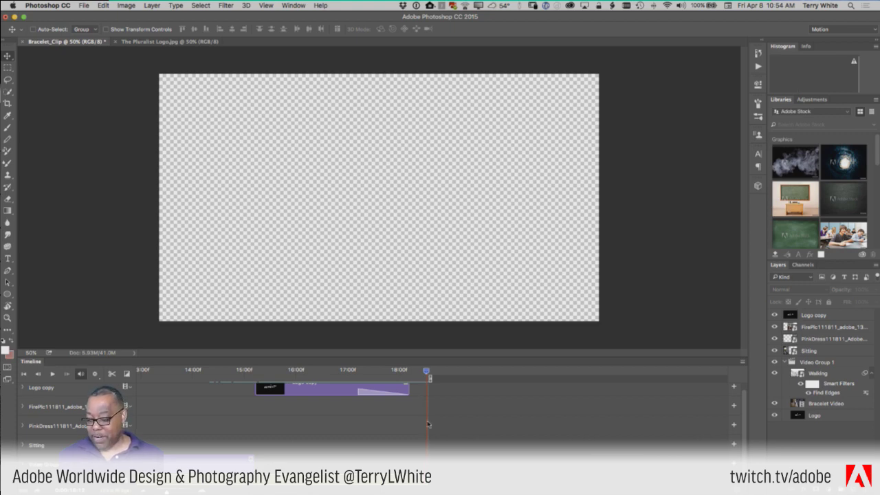
{"action": "left_click", "coordinate": [127, 375]}
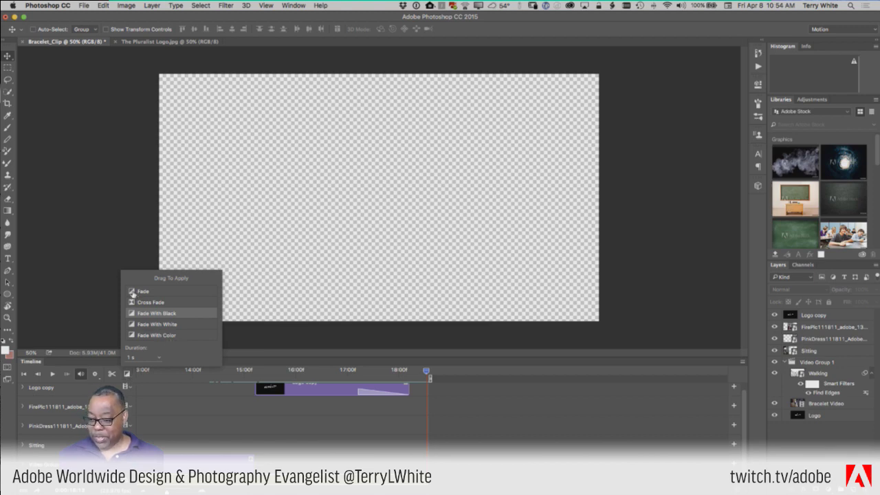
{"action": "left_click_drag", "start_coordinate": [132, 293], "coordinate": [253, 466]}
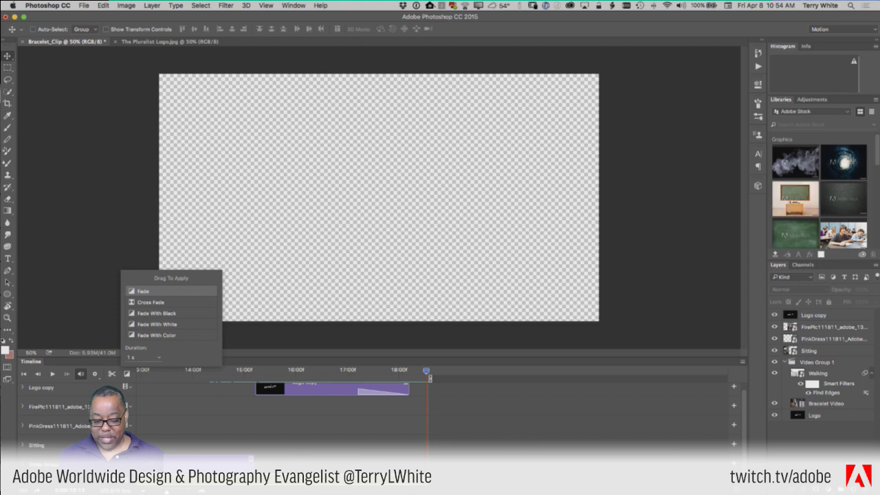
{"action": "key", "text": "Escape"}
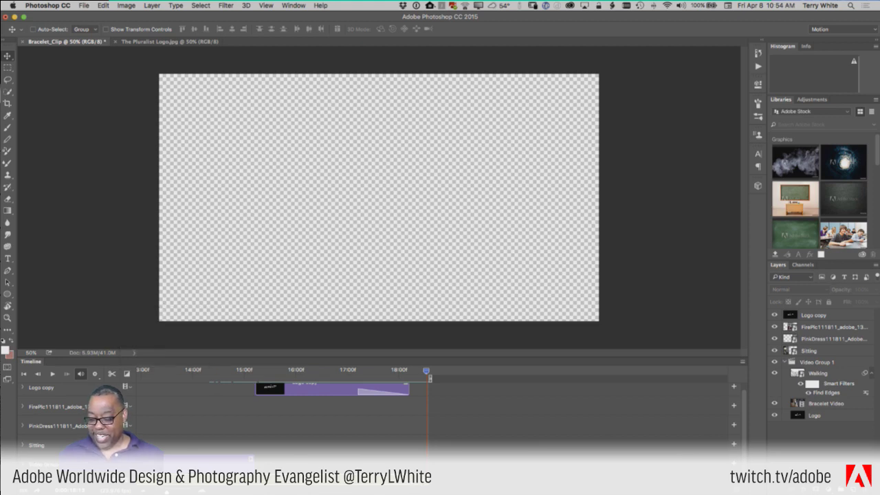
Step: Give the music clip a short fade-out and fade-in, and play the ending from about 17:15f to check it
{"action": "left_click", "coordinate": [424, 479]}
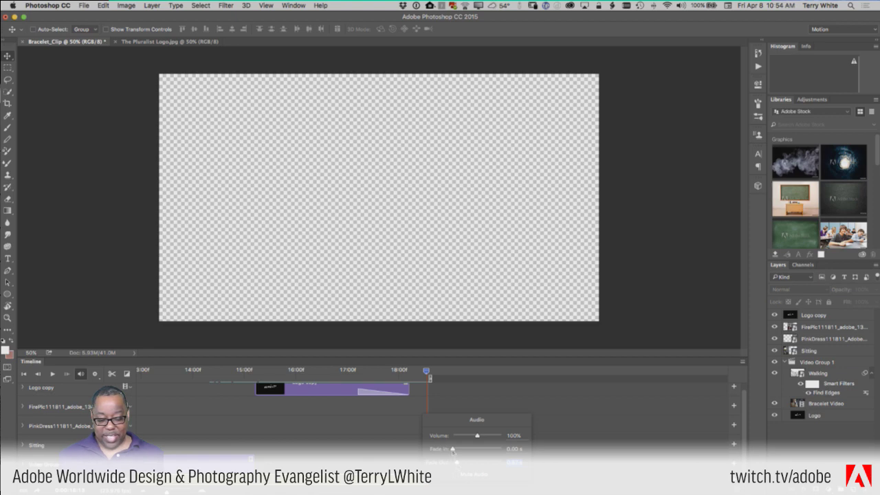
{"action": "left_click_drag", "start_coordinate": [453, 449], "coordinate": [455, 451]}
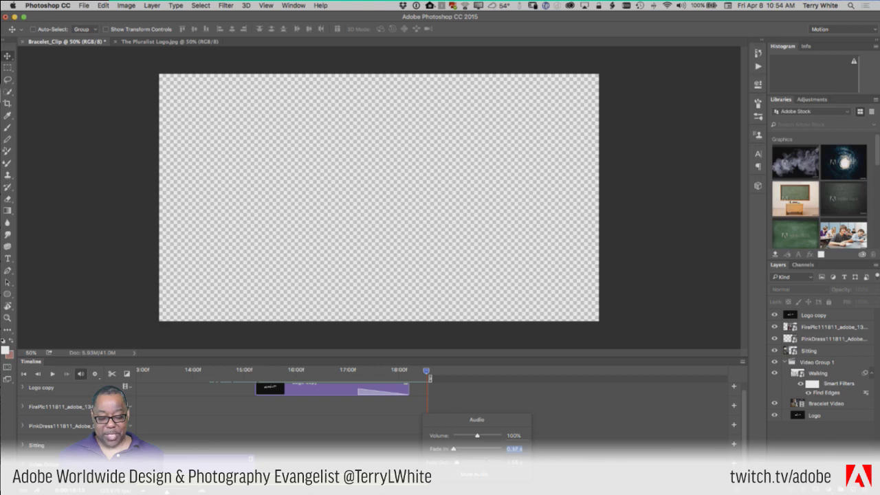
{"action": "left_click", "coordinate": [551, 449]}
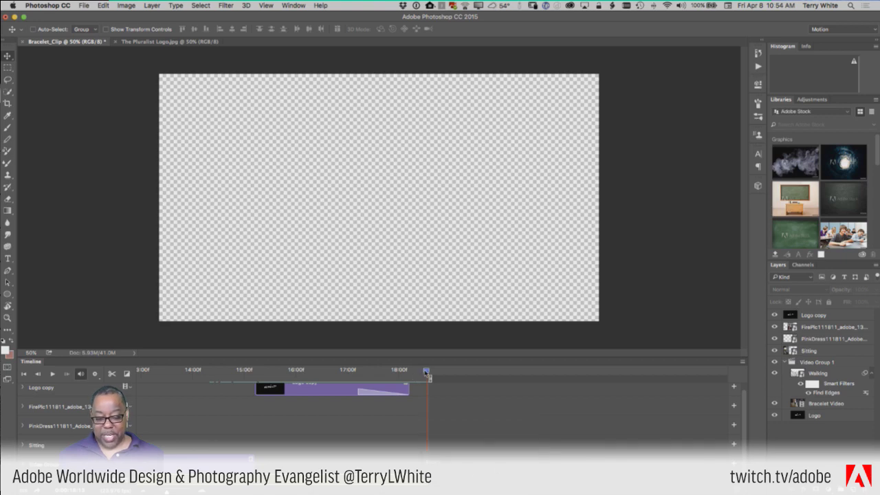
{"action": "left_click_drag", "start_coordinate": [427, 372], "coordinate": [376, 372]}
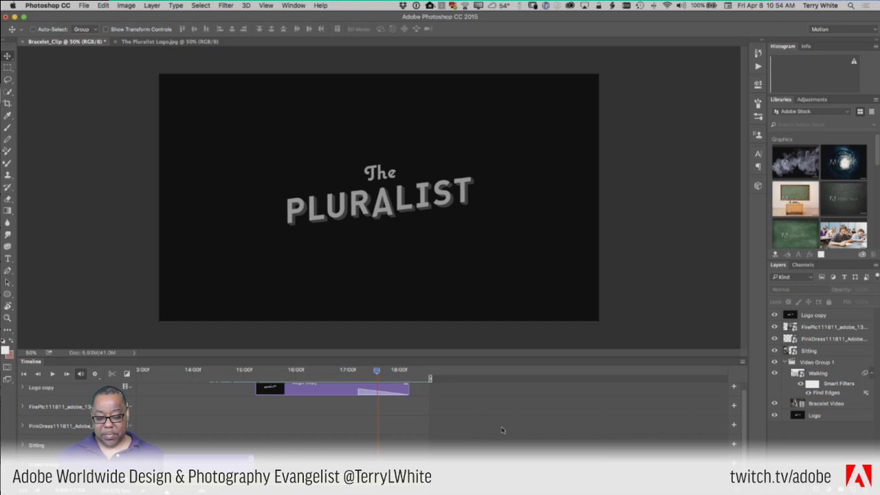
{"action": "key", "text": "space"}
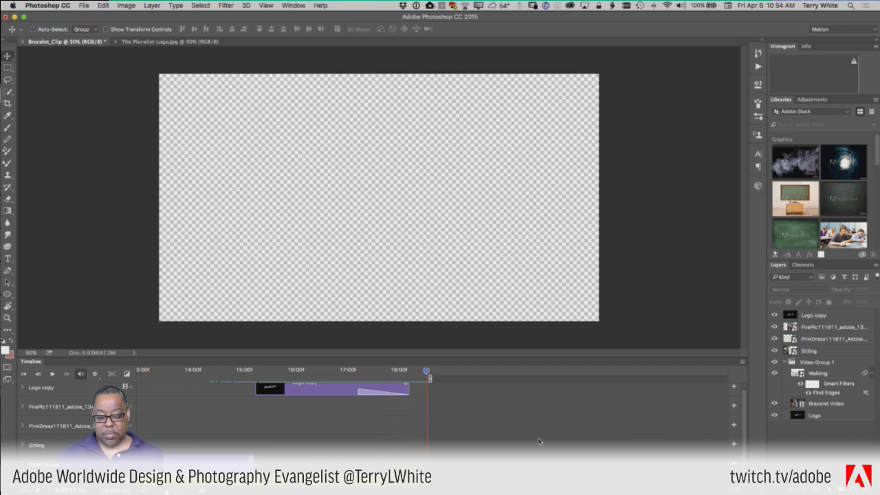
Step: Play the ending of the sequence from just after 16:00f to check the closing logo and music
{"action": "left_click", "coordinate": [303, 376]}
{"action": "key", "text": "space"}
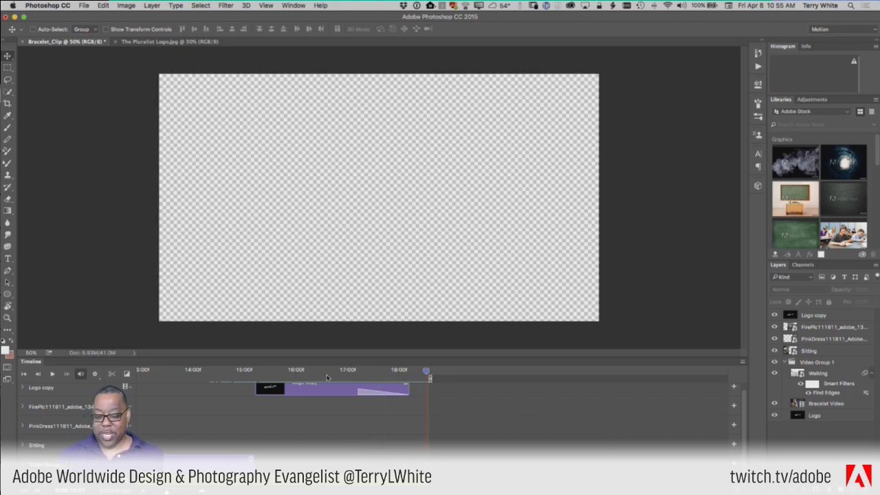
{"action": "left_click", "coordinate": [305, 372]}
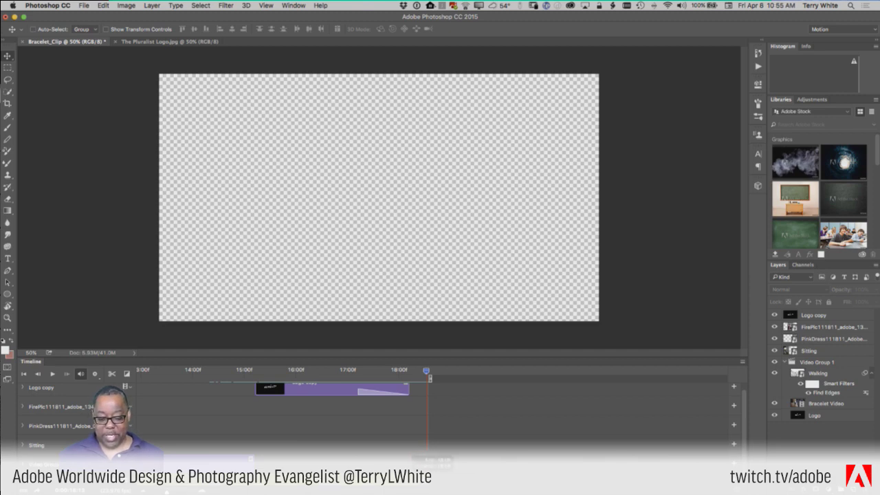
Step: Trim the music to end with the Logo copy clip, just past 18:00f, and play the ending from shortly after 16:00f
{"action": "left_click_drag", "start_coordinate": [430, 464], "coordinate": [411, 464]}
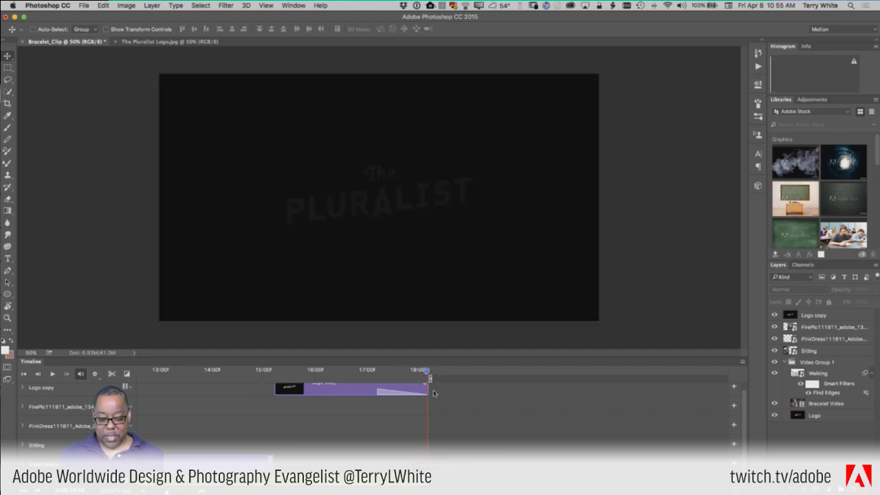
{"action": "left_click_drag", "start_coordinate": [426, 371], "coordinate": [336, 376]}
{"action": "key", "text": "space"}
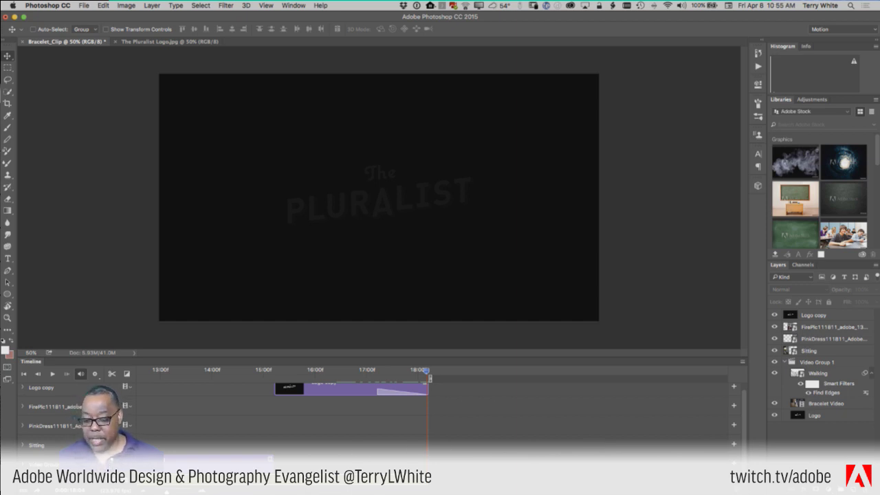
Step: Start a Render Video export of the whole timeline and name the output file TwitchPSVid.mp4
{"action": "scroll", "coordinate": [433, 420], "scroll_direction": "left", "scroll_amount": 10}
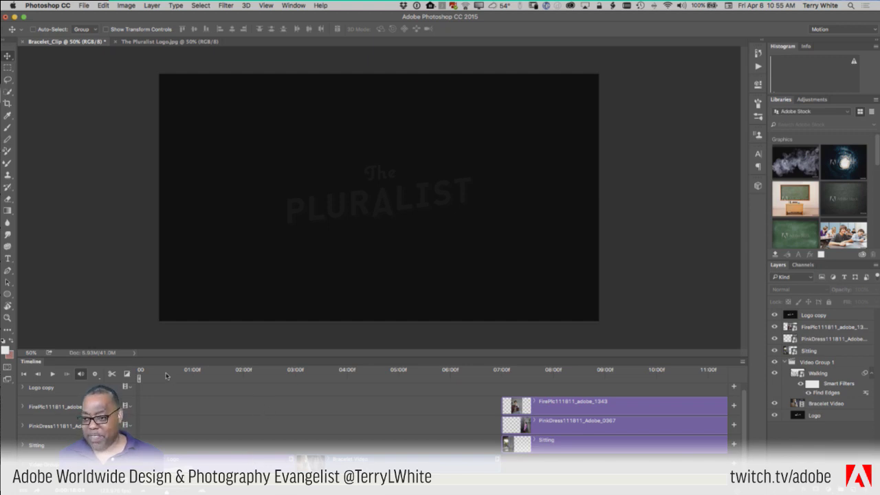
{"action": "left_click", "coordinate": [83, 6]}
{"action": "mouse_move", "coordinate": [96, 134]}
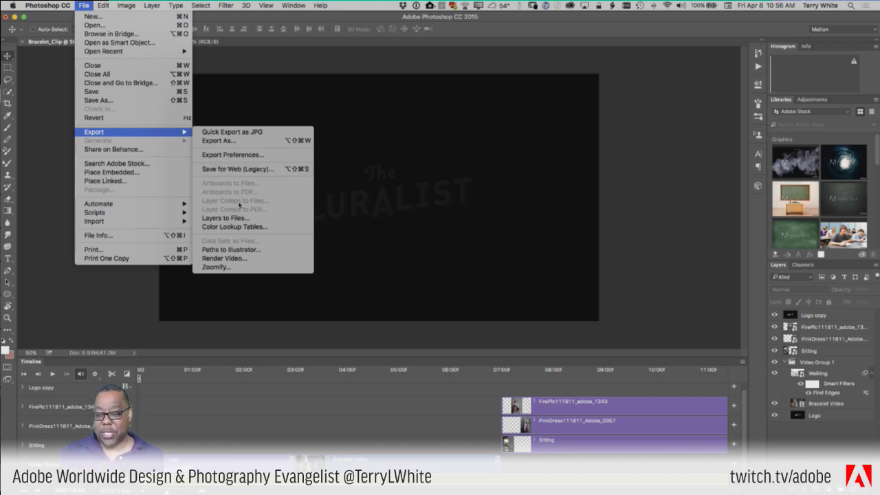
{"action": "left_click", "coordinate": [232, 260]}
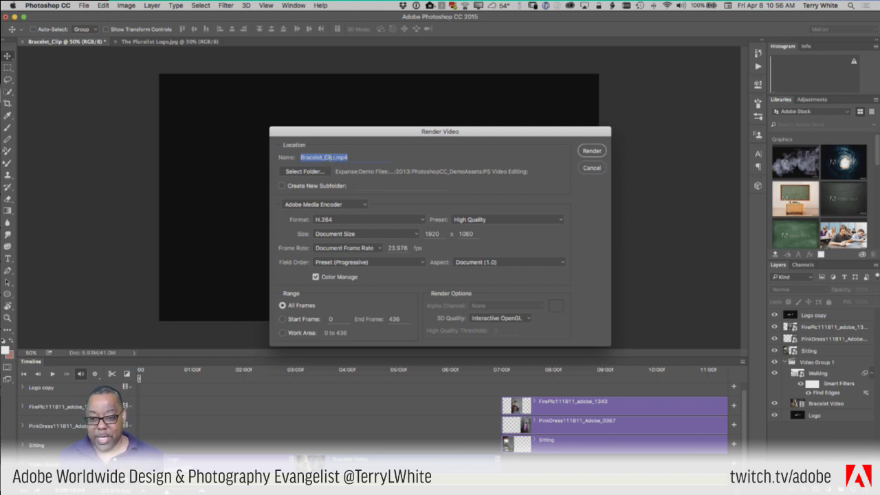
{"action": "left_click", "coordinate": [330, 157]}
{"action": "left_click_drag", "start_coordinate": [334, 157], "coordinate": [300, 158]}
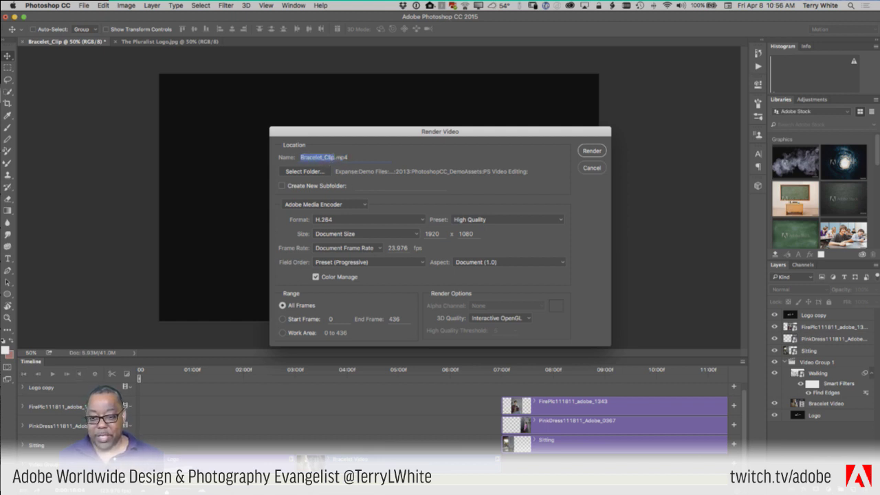
{"action": "type", "text": "TwitchPS"}
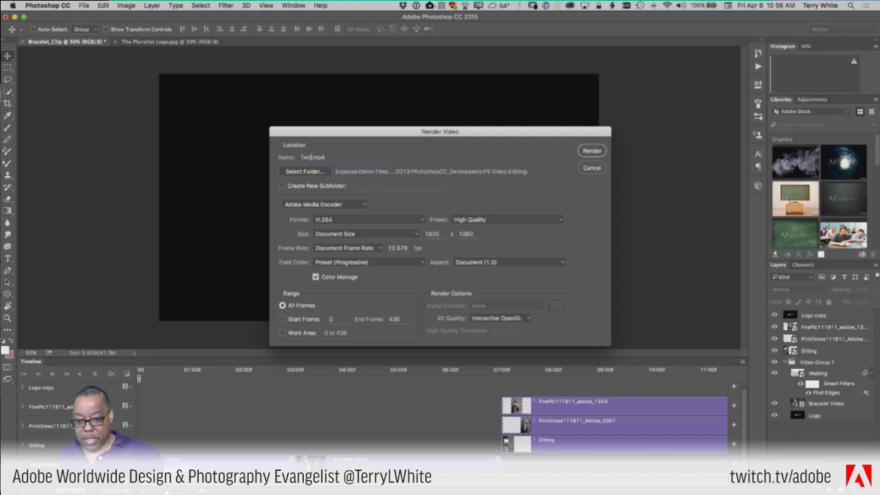
{"action": "type", "text": "Vid"}
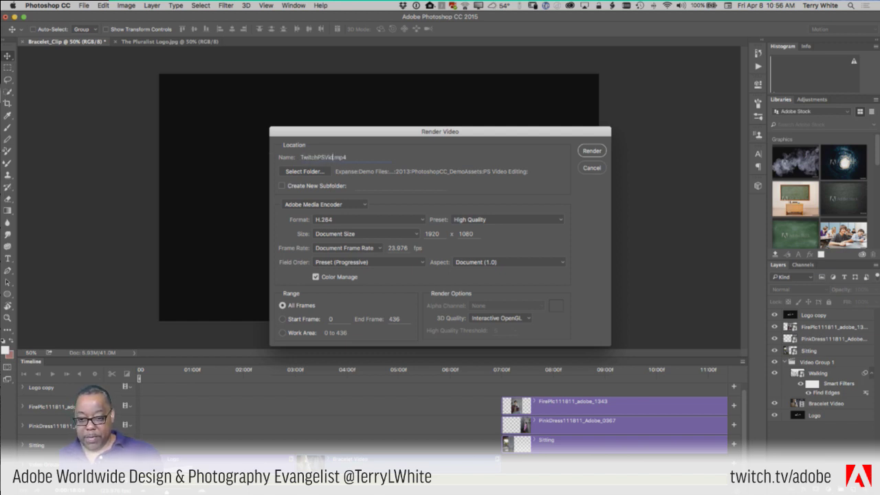